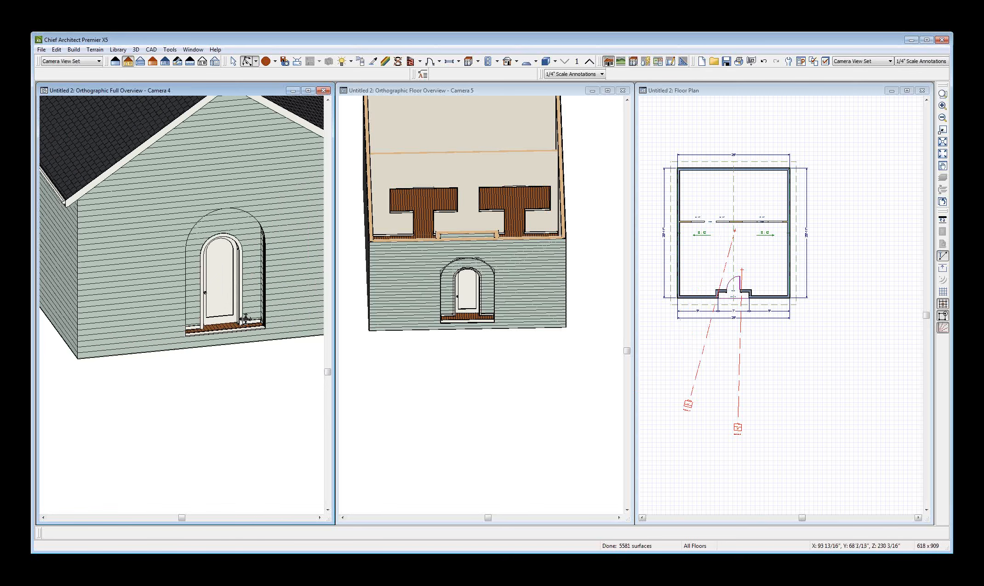
# Step: Examine the arched front entry in 3D and its recess walls, door and outer doorway in the floor plan
pyautogui.moveTo(245, 326); pyautogui.dragTo(238, 321)
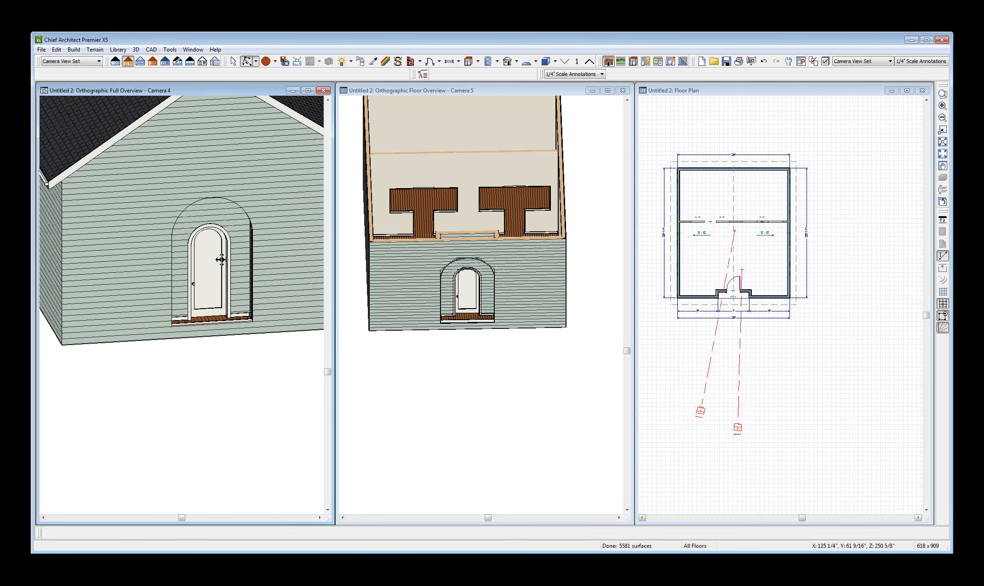
pyautogui.moveTo(246, 367); pyautogui.dragTo(204, 325)
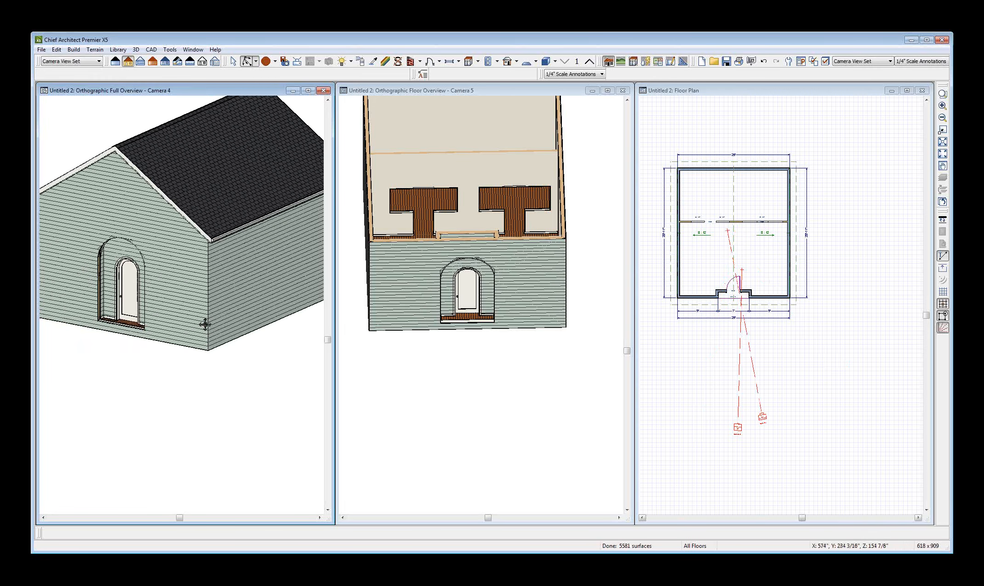
pyautogui.click(734, 368)
pyautogui.scroll(2, 659, 280)
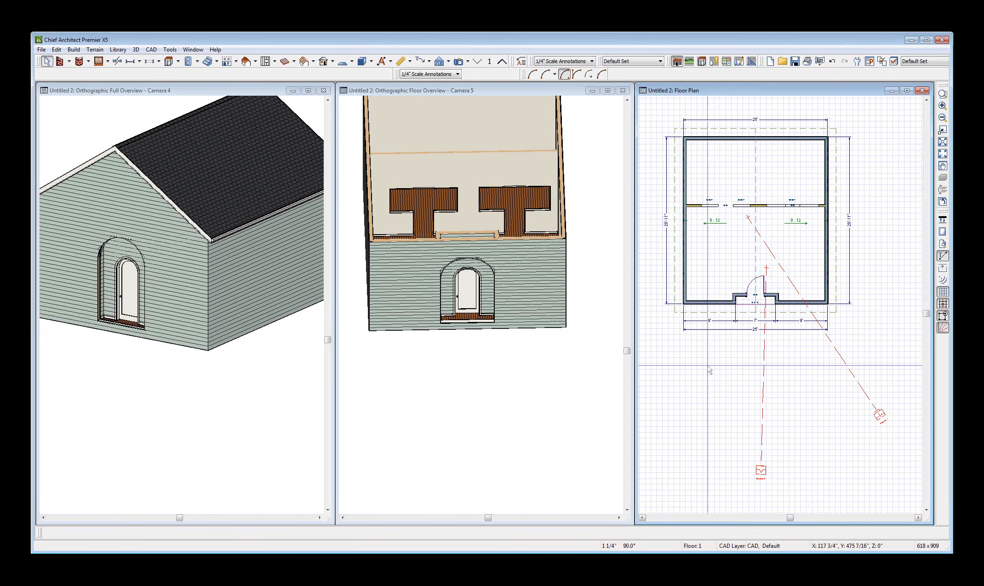
pyautogui.scroll(2, 748, 262)
pyautogui.scroll(-1, 748, 264)
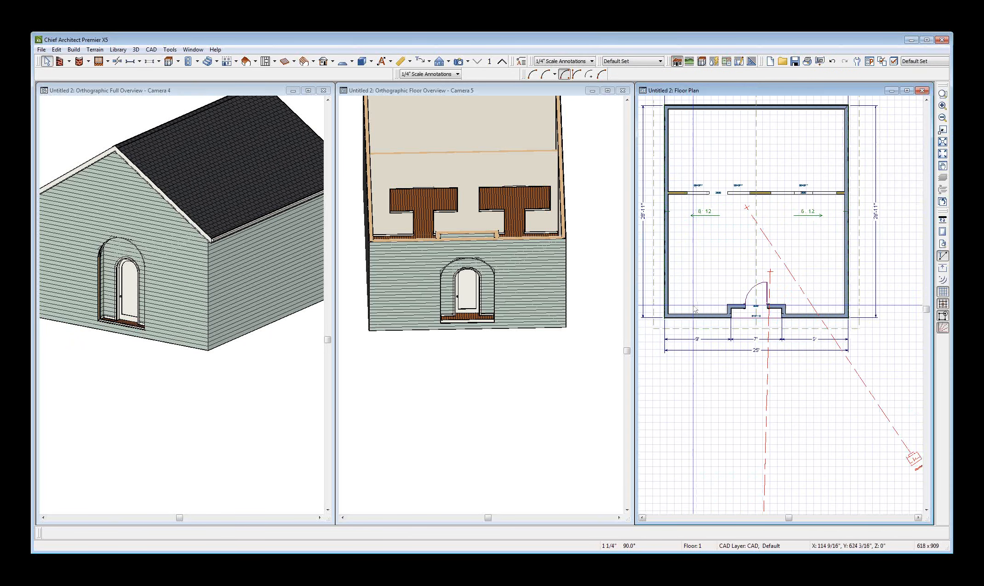
pyautogui.click(694, 316)
pyautogui.scroll(2, 694, 316)
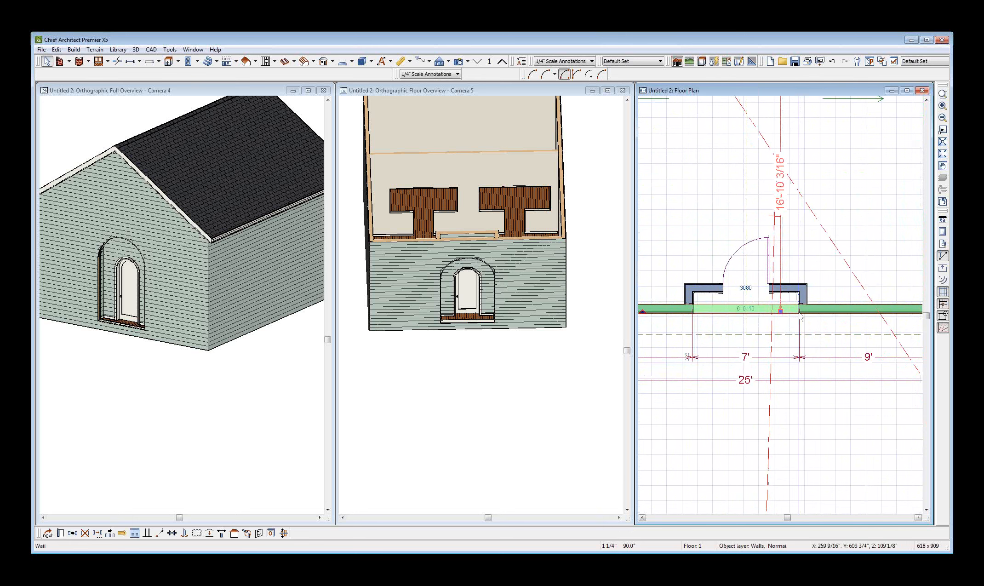
pyautogui.click(737, 289)
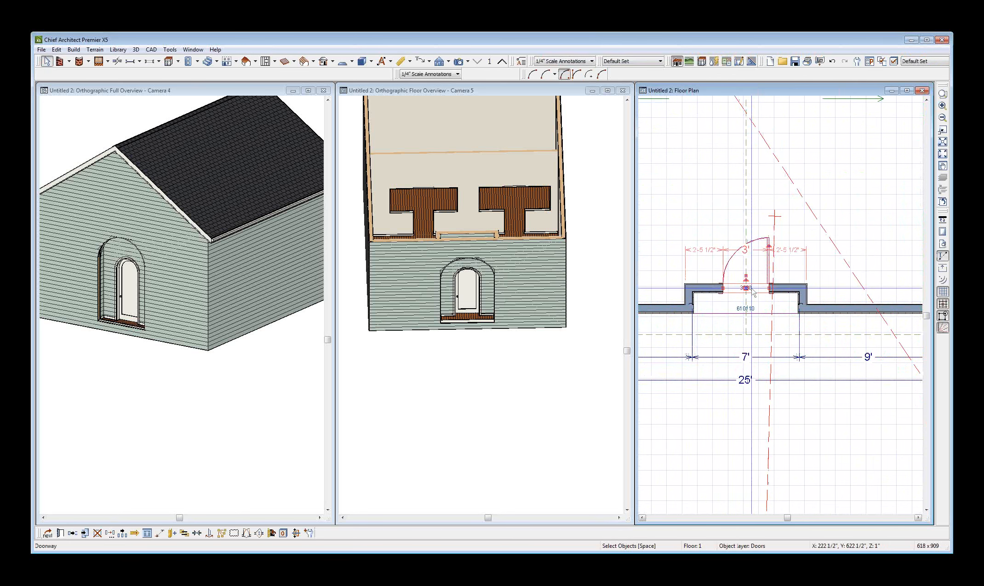
pyautogui.click(761, 316)
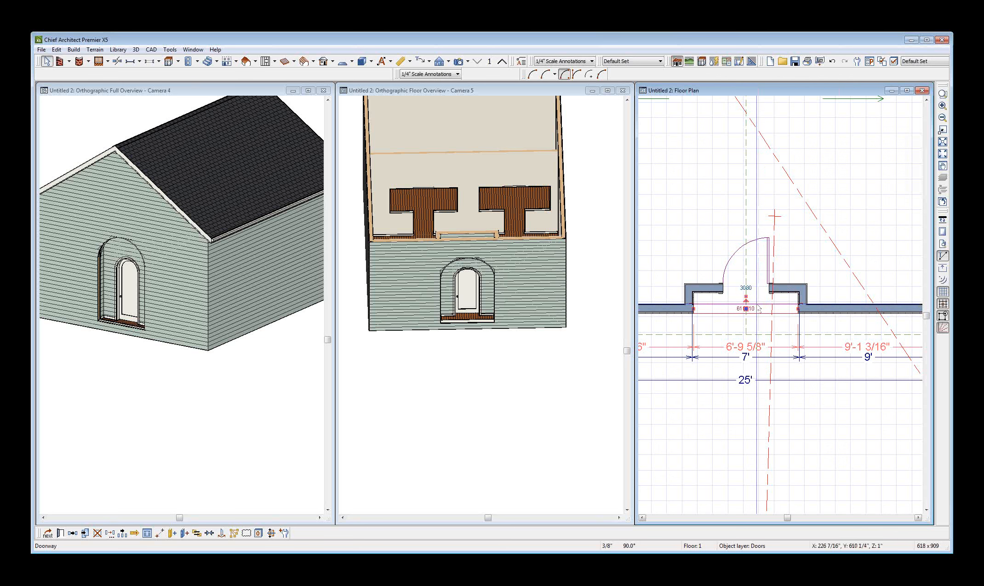
pyautogui.press('Escape')
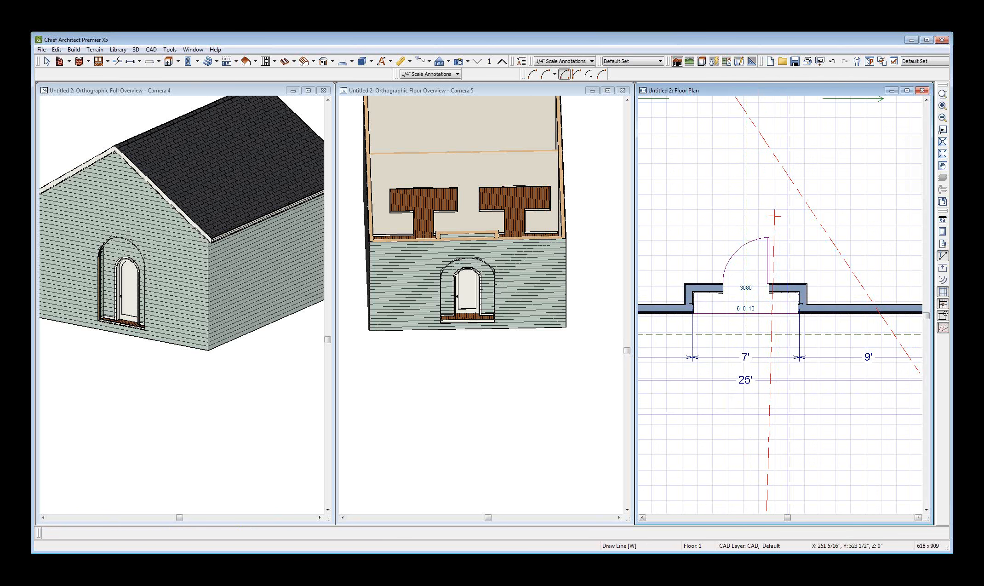
# Step: Sketch a small stepped open polyline below the front entry in the floor plan and delete it
pyautogui.moveTo(796, 411)
pyautogui.mouseDown()
pyautogui.moveTo(854, 411)
pyautogui.moveTo(856, 435)
pyautogui.moveTo(836, 428)
pyautogui.mouseUp()
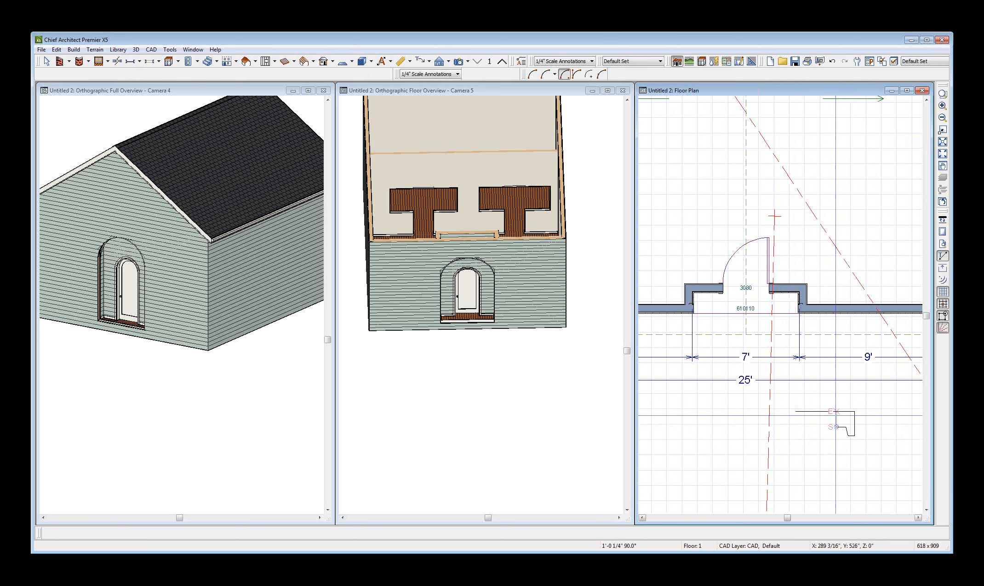
pyautogui.rightClick(836, 426)
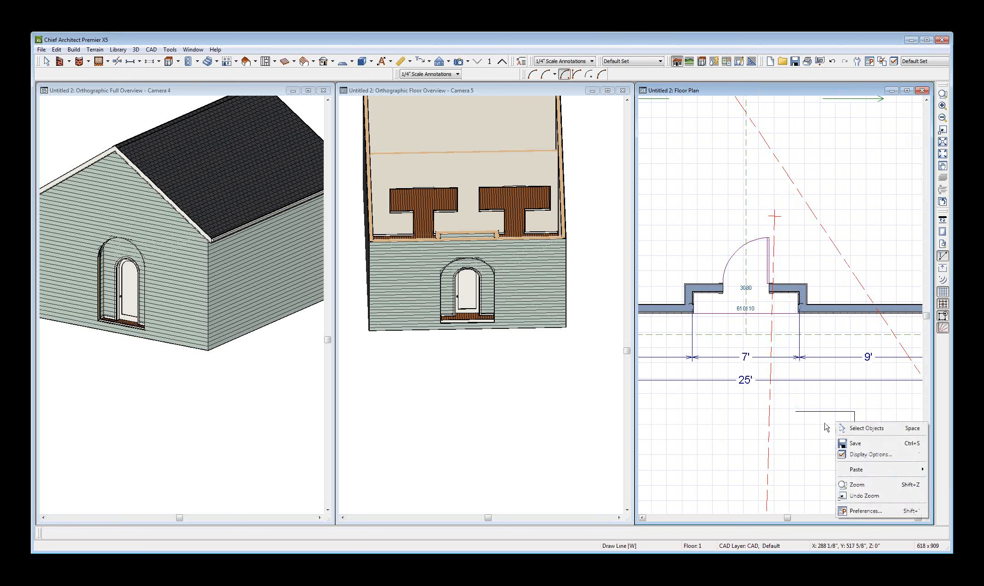
pyautogui.click(842, 428)
pyautogui.scroll(2, 837, 429)
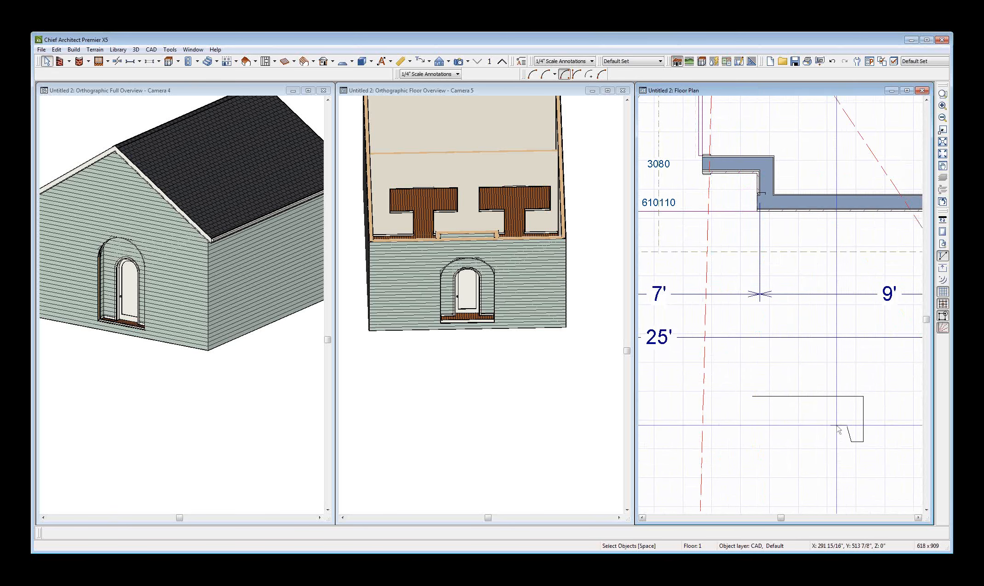
pyautogui.click(837, 428)
pyautogui.scroll(-2, 810, 407)
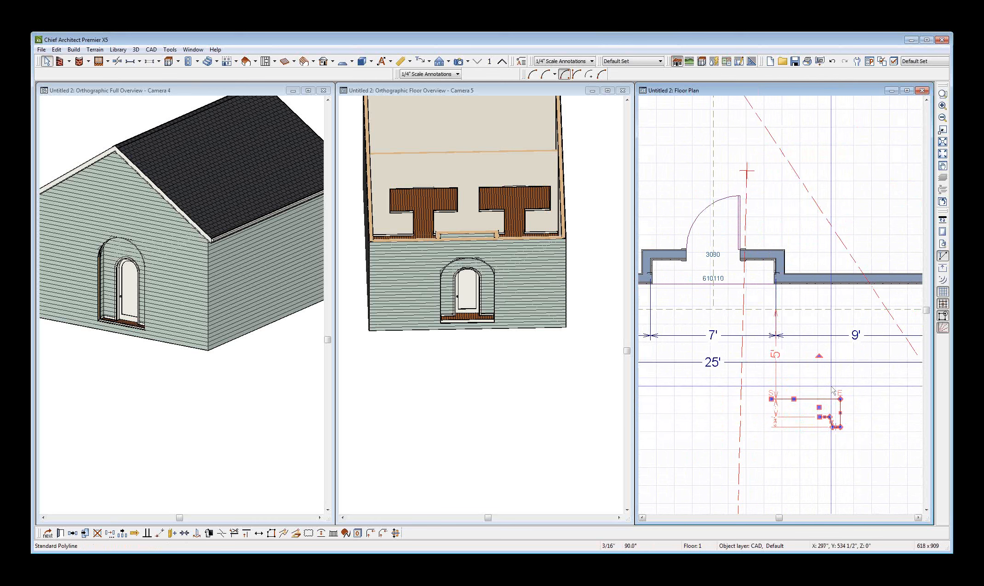
pyautogui.press('Delete')
# Step: Add both sides of the front door to the 7' dimension line below the entry recess
pyautogui.scroll(2, 722, 278)
pyautogui.scroll(-1, 741, 283)
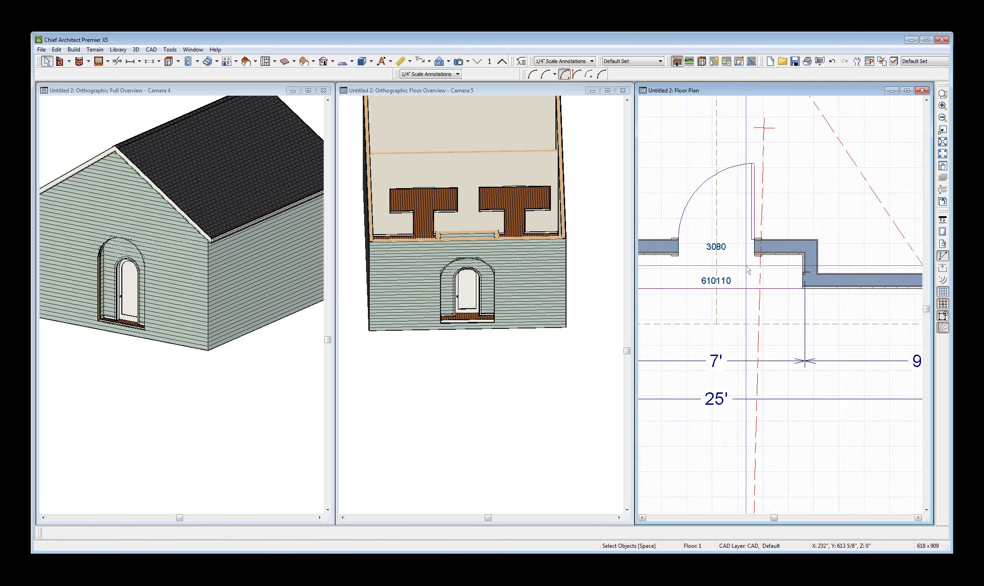
pyautogui.click(743, 368)
pyautogui.moveTo(740, 368); pyautogui.dragTo(685, 242)
pyautogui.press('Escape')
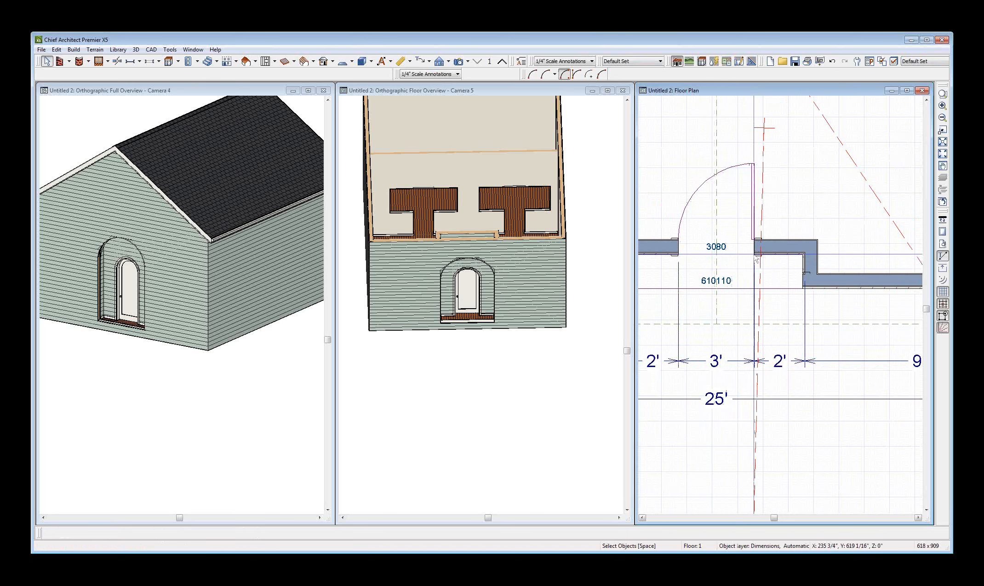
# Step: Inspect the wall corner of the entry recess and the surrounding dimension lines in the floor plan
pyautogui.scroll(3, 789, 253)
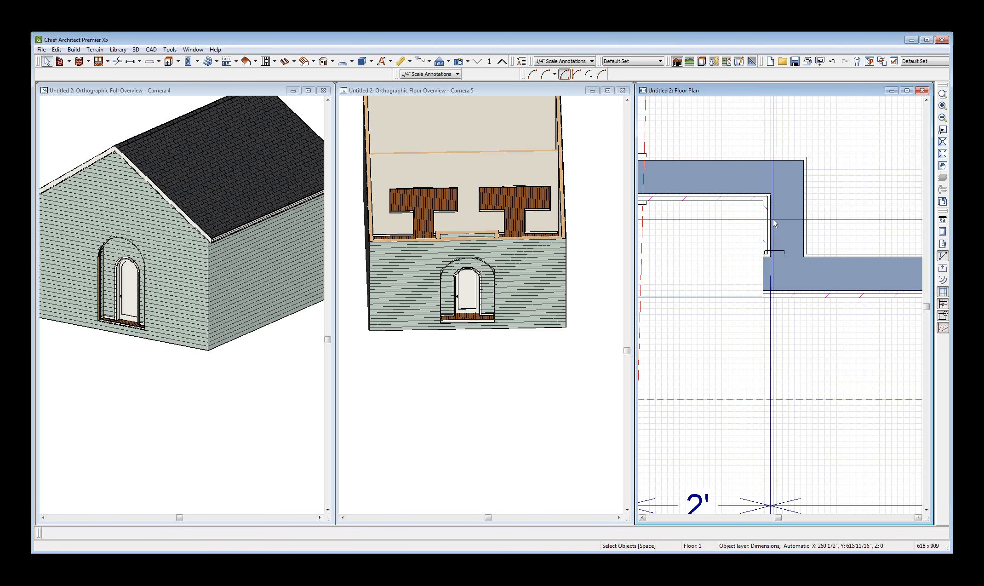
pyautogui.scroll(-3, 772, 218)
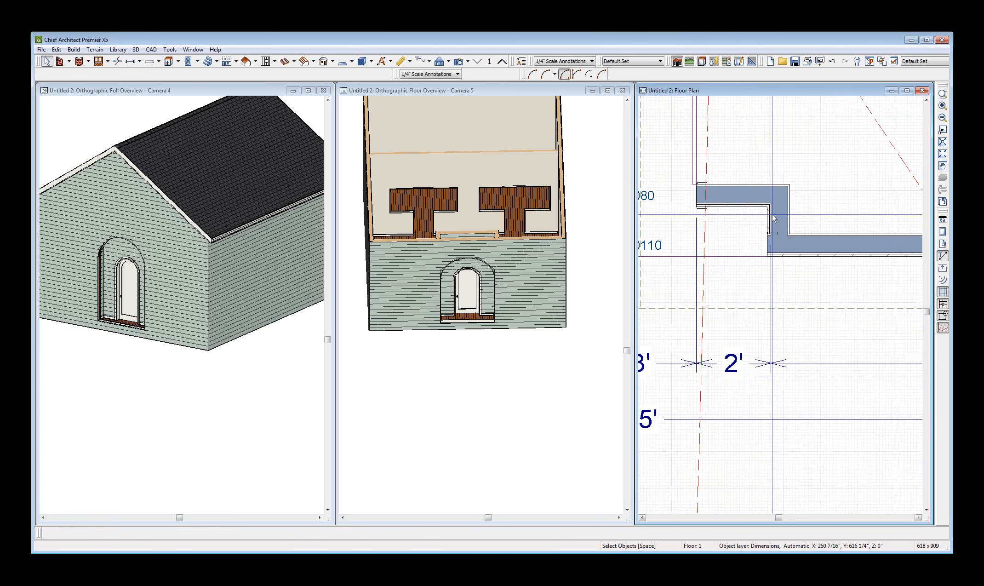
pyautogui.scroll(-4, 773, 218)
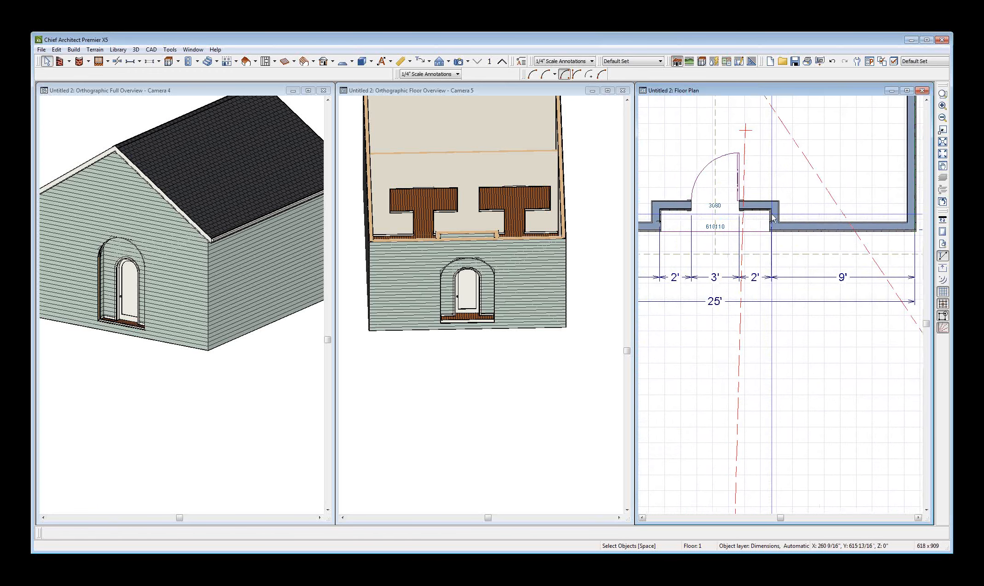
pyautogui.scroll(1, 772, 219)
pyautogui.scroll(-4, 772, 219)
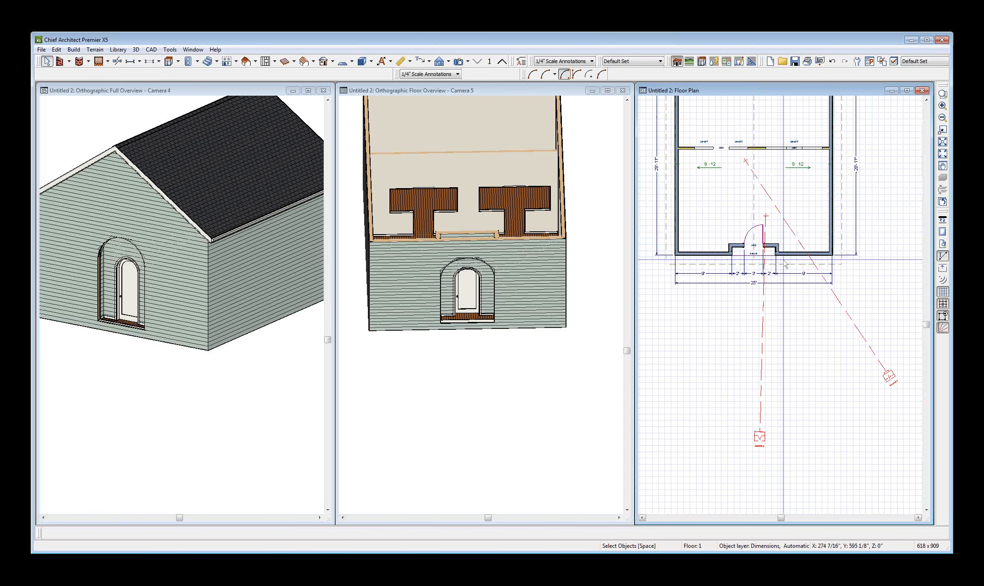
# Step: Examine the interior wall's T-shaped openings in an enlarged floor overview and return to tiled views
pyautogui.click(740, 163)
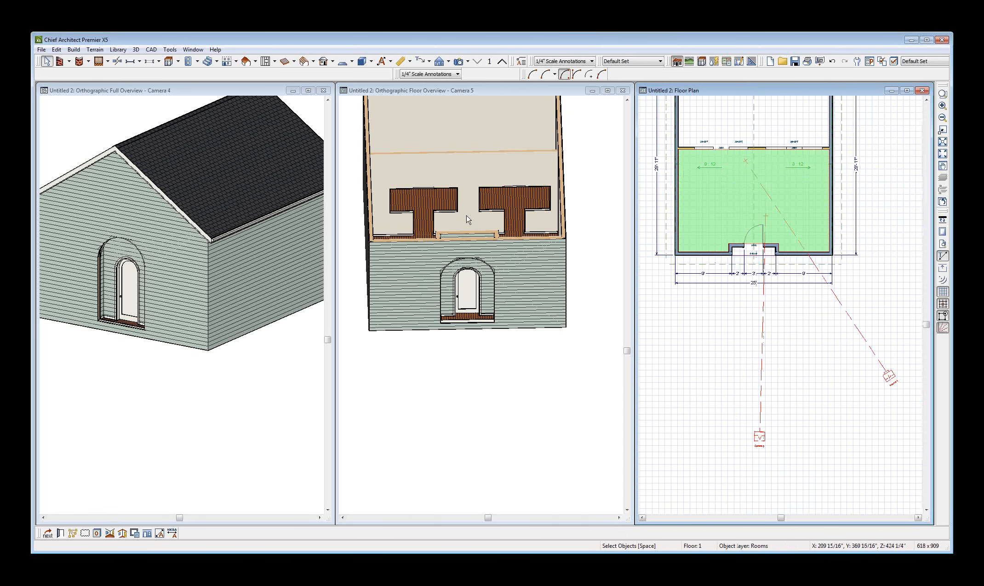
pyautogui.click(466, 218)
pyautogui.scroll(-2, 466, 219)
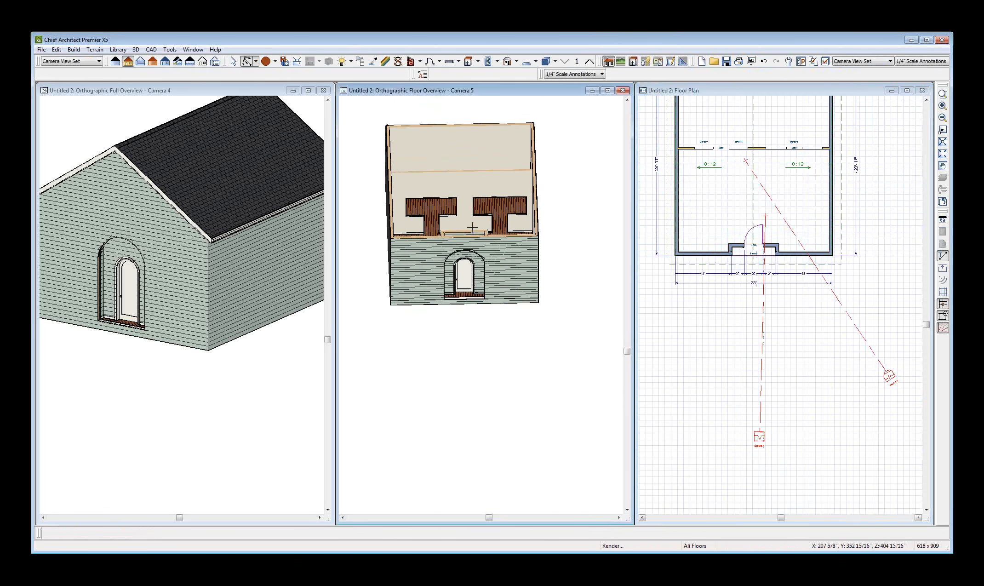
pyautogui.click(607, 91)
pyautogui.middleClick(488, 188)
pyautogui.moveTo(485, 189); pyautogui.dragTo(465, 208)
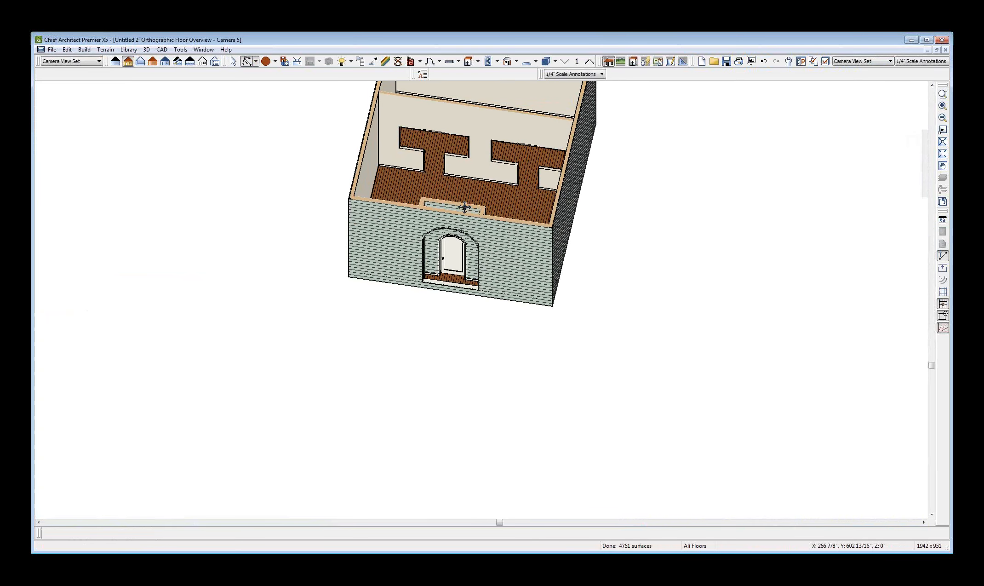
pyautogui.scroll(8, 564, 128)
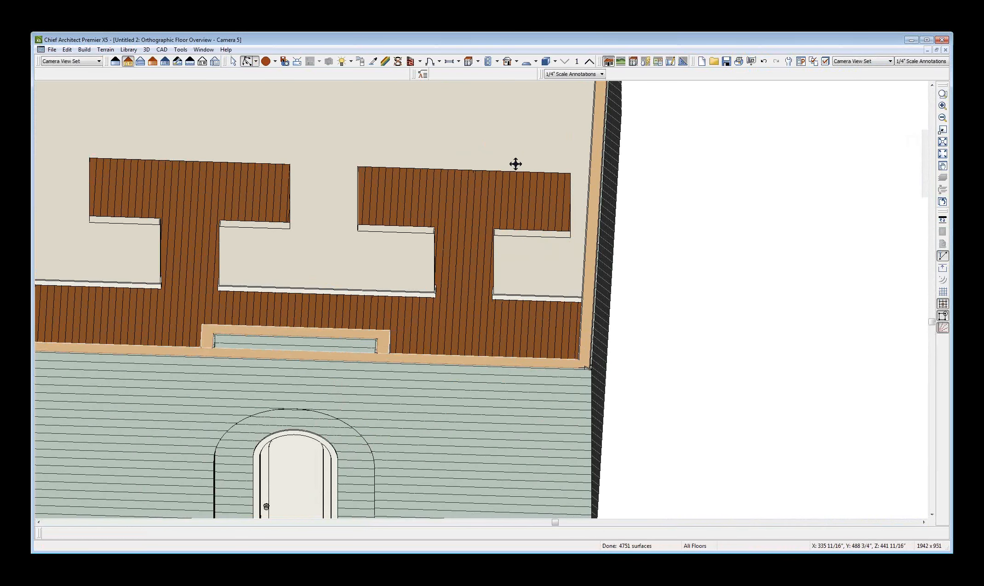
pyautogui.scroll(-3, 515, 164)
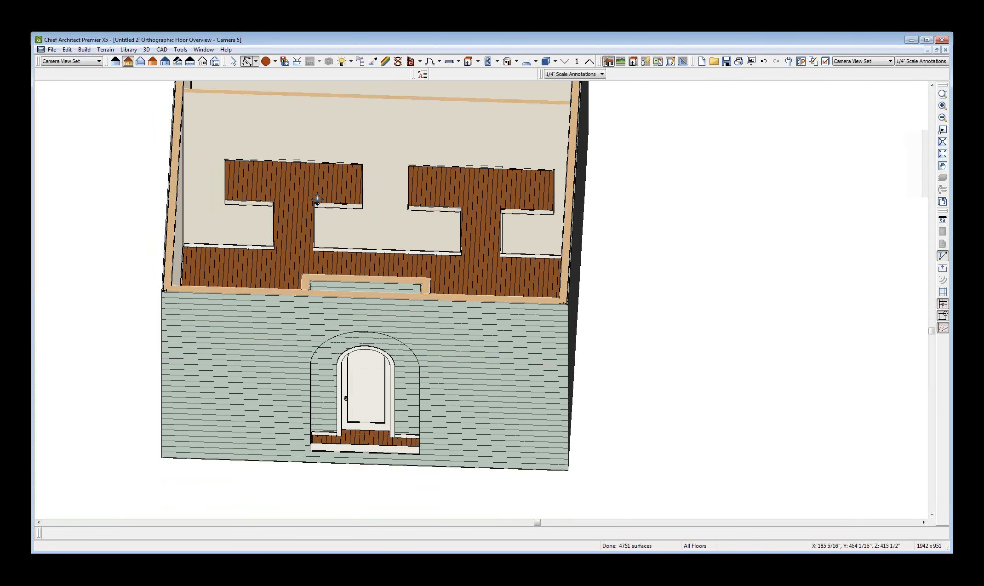
pyautogui.press('space')
pyautogui.hotkey('shift', 't')
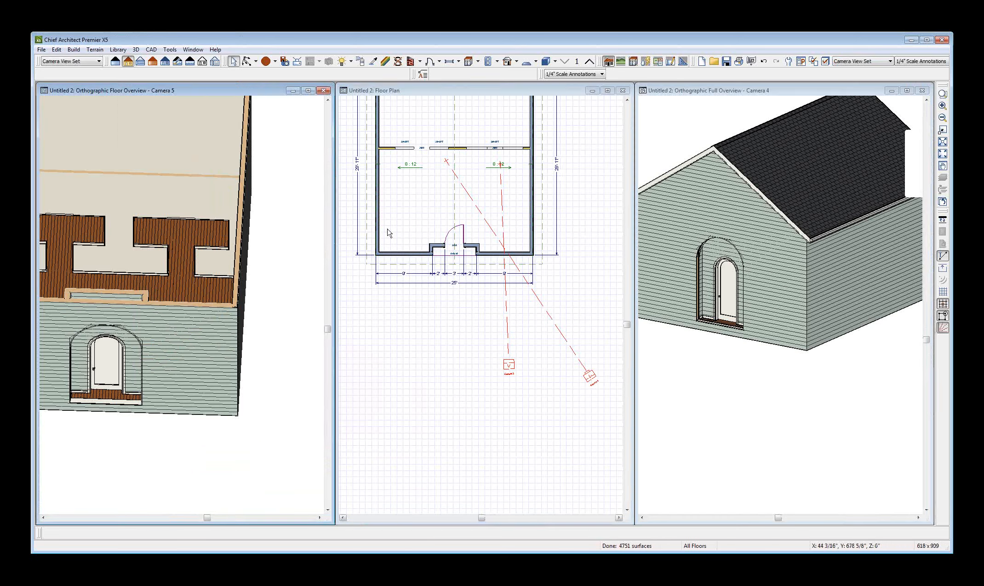
# Step: Move the 3040PT pass-through beside the 2680 doorway away from it along the interior wall
pyautogui.click(459, 321)
pyautogui.scroll(5, 390, 143)
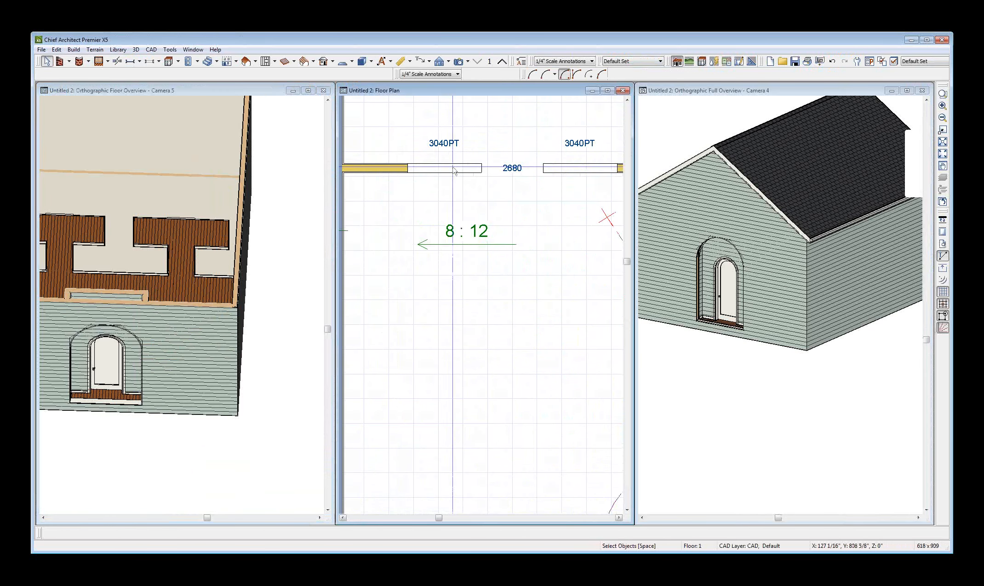
pyautogui.click(514, 169)
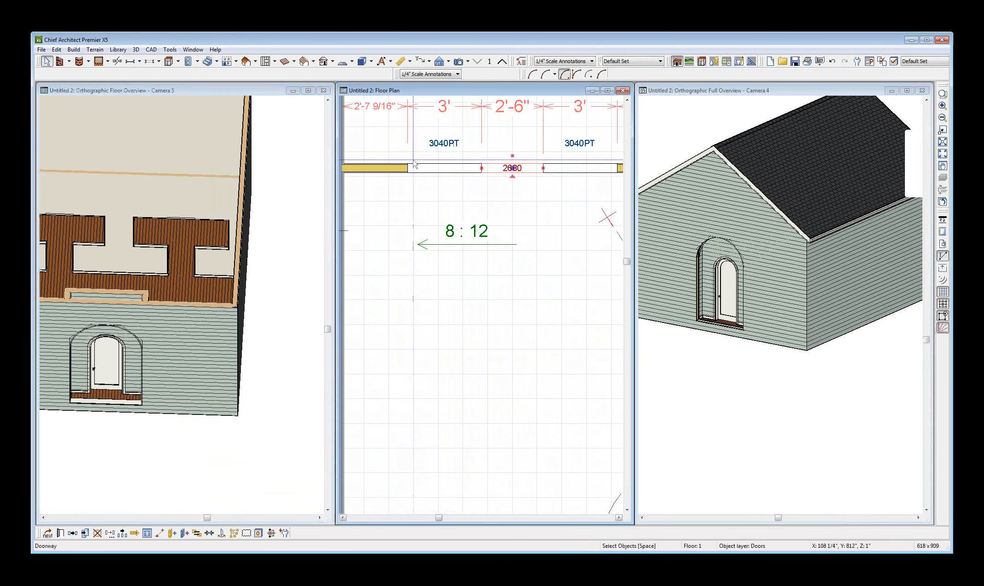
pyautogui.click(449, 170)
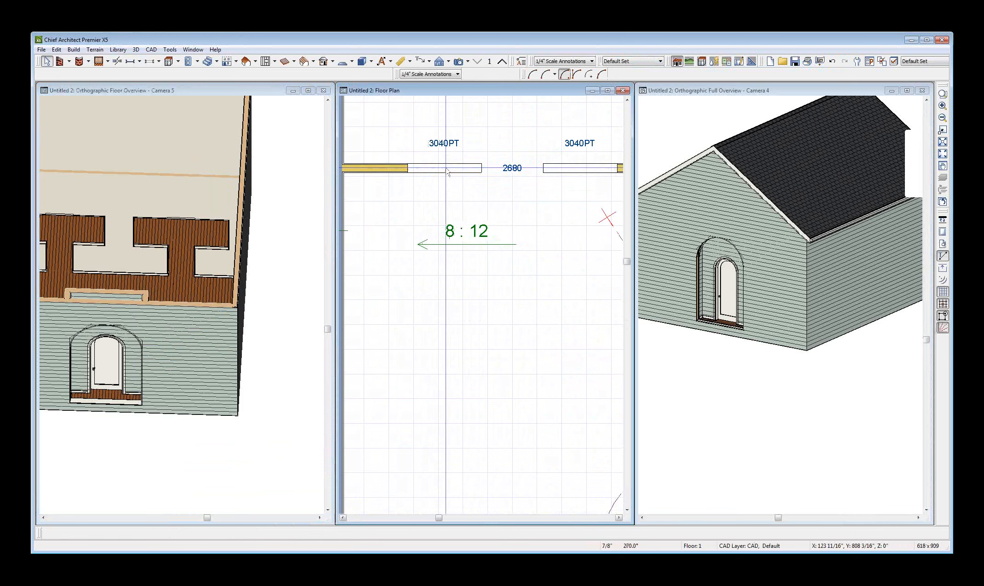
pyautogui.moveTo(449, 170); pyautogui.dragTo(419, 170)
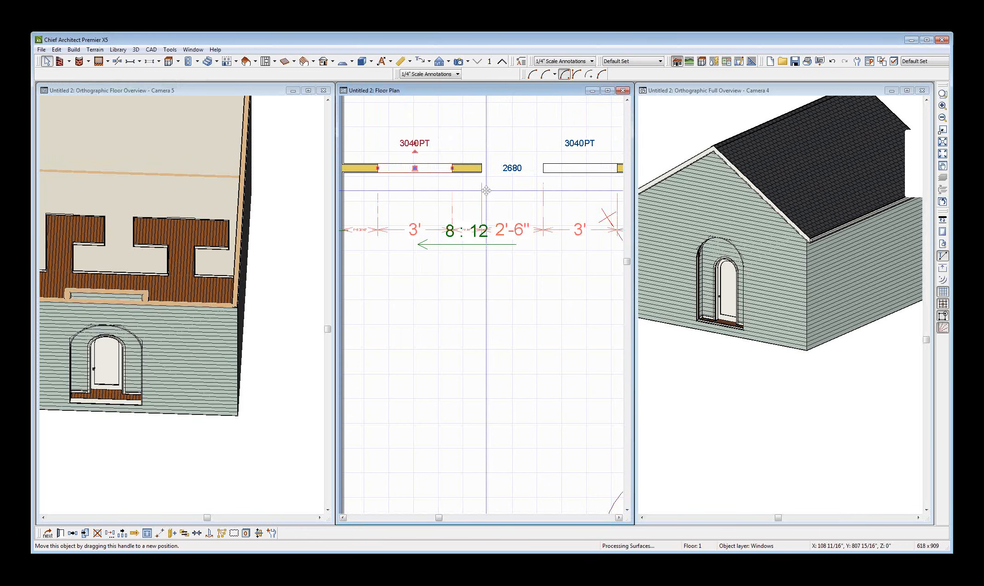
pyautogui.click(225, 245)
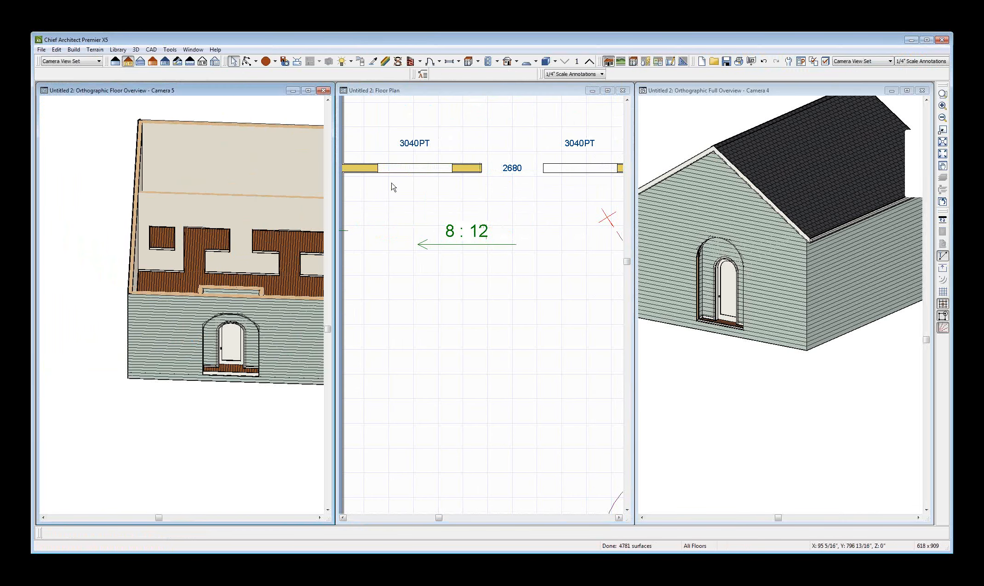
# Step: Move the separated 3040PT pass-through back flush against the 2680 doorway
pyautogui.click(431, 170)
pyautogui.moveTo(415, 168); pyautogui.dragTo(475, 159)
pyautogui.click(441, 196)
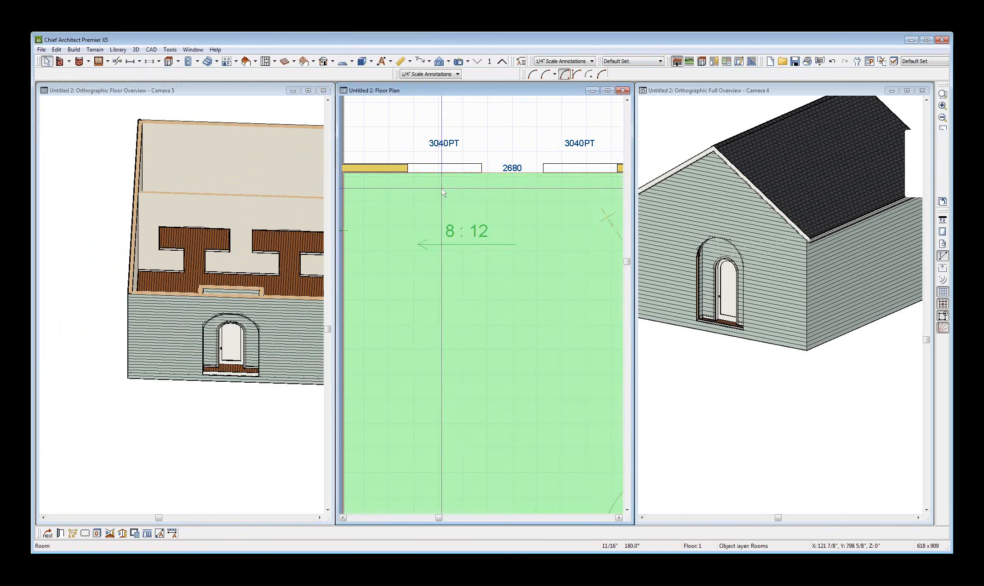
pyautogui.press('Escape')
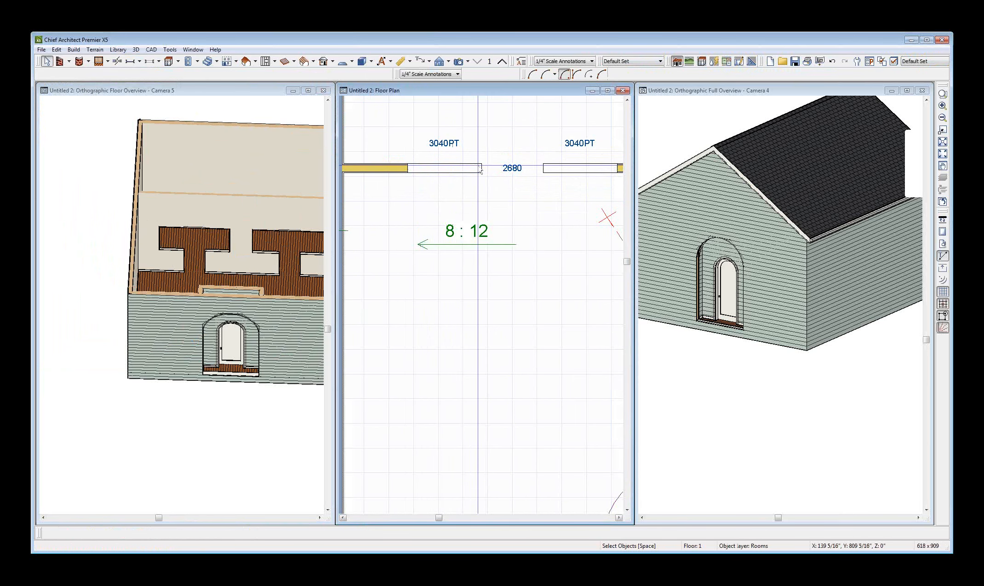
# Step: Check Minimum Separation in the window defaults and Ignore Casing for Opening Resize in the general plan defaults
pyautogui.doubleClick(149, 62)
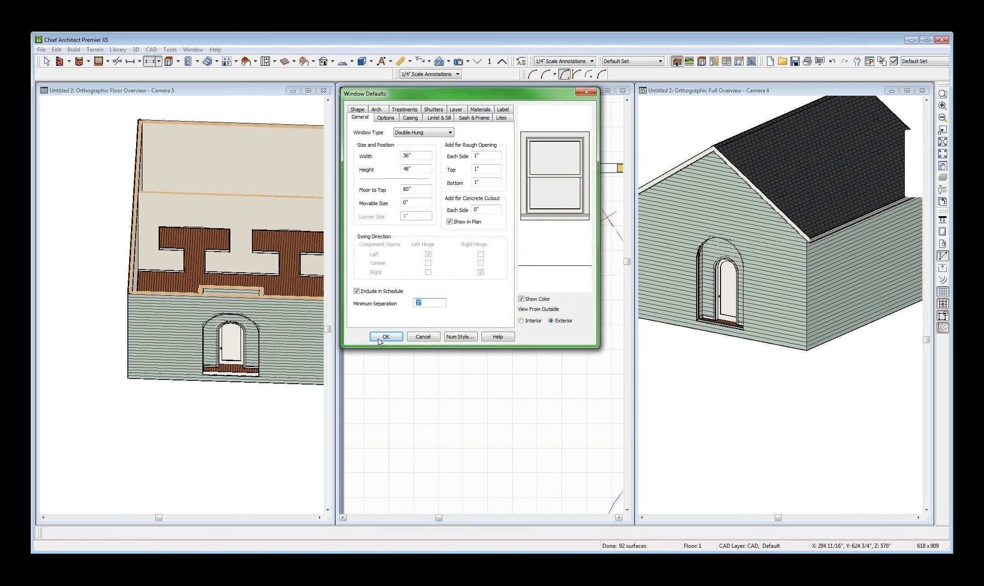
pyautogui.click(385, 336)
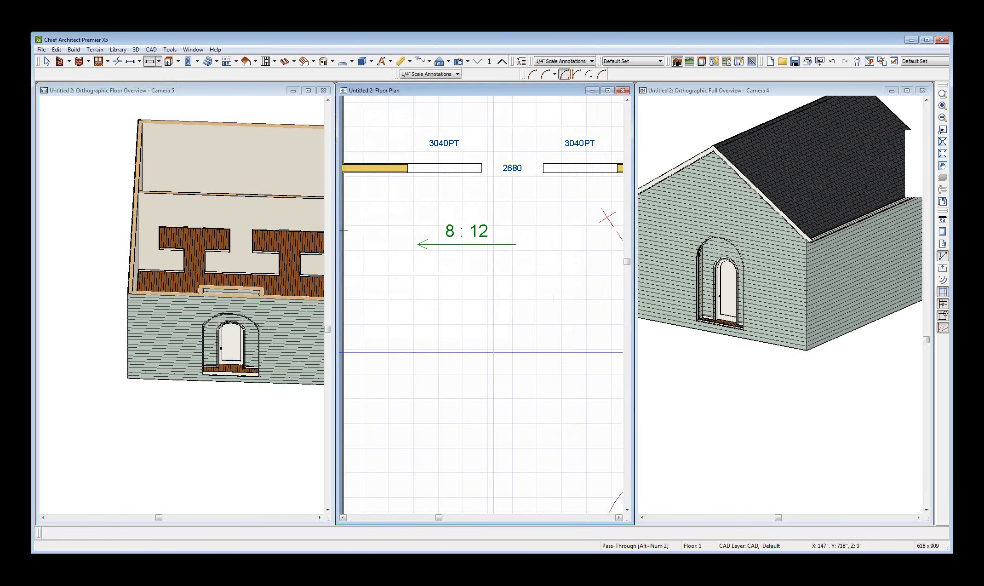
pyautogui.doubleClick(46, 60)
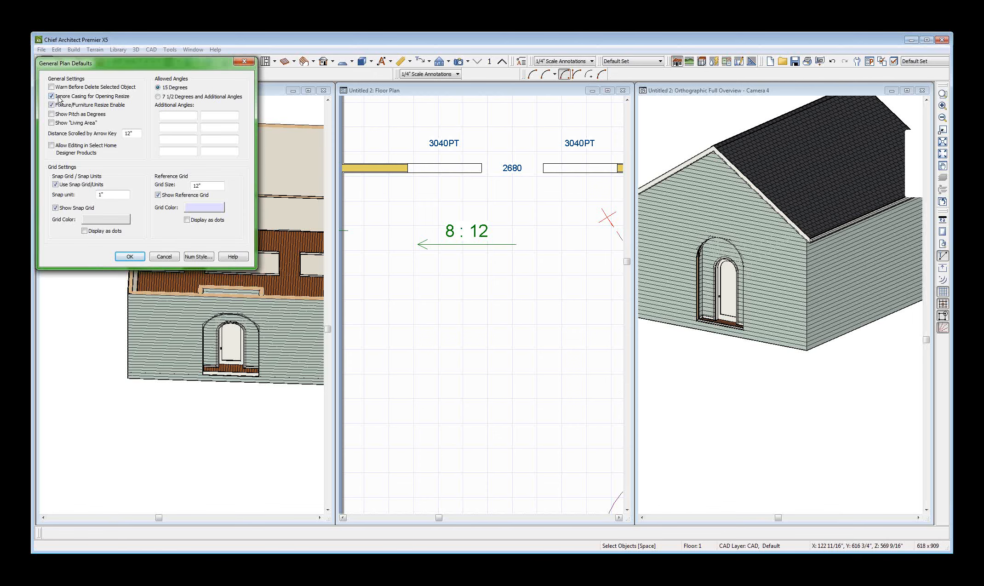
pyautogui.click(136, 260)
pyautogui.doubleClick(154, 64)
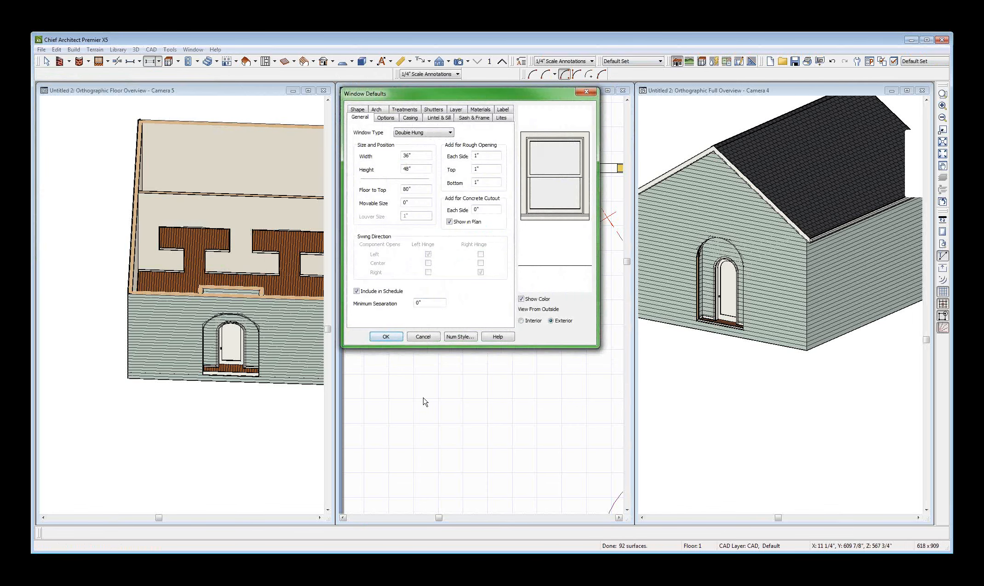
pyautogui.click(386, 337)
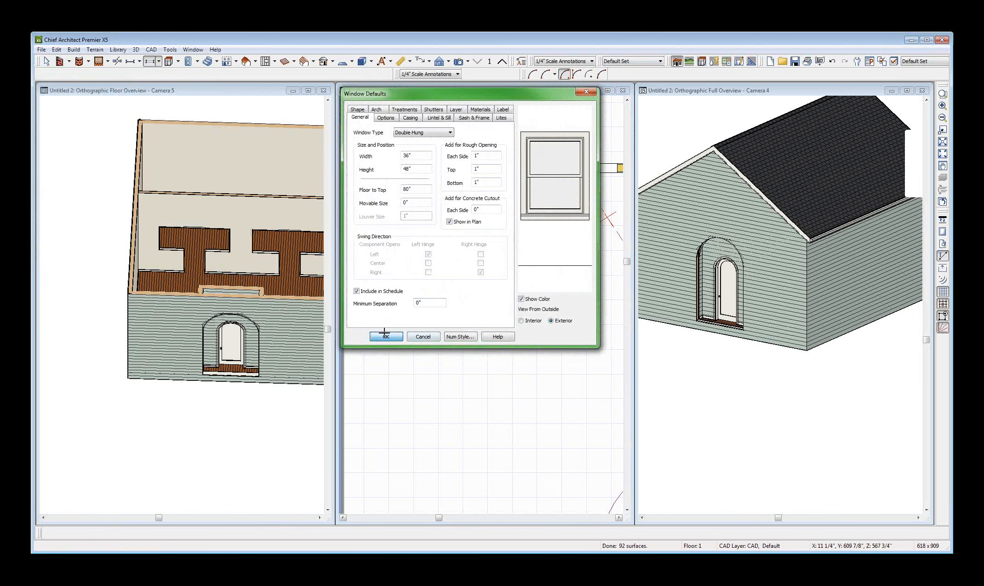
# Step: Move the 3040PT pass-through on the far side of the 2680 doorway away along the wall and back flush against the doorway
pyautogui.click(450, 169)
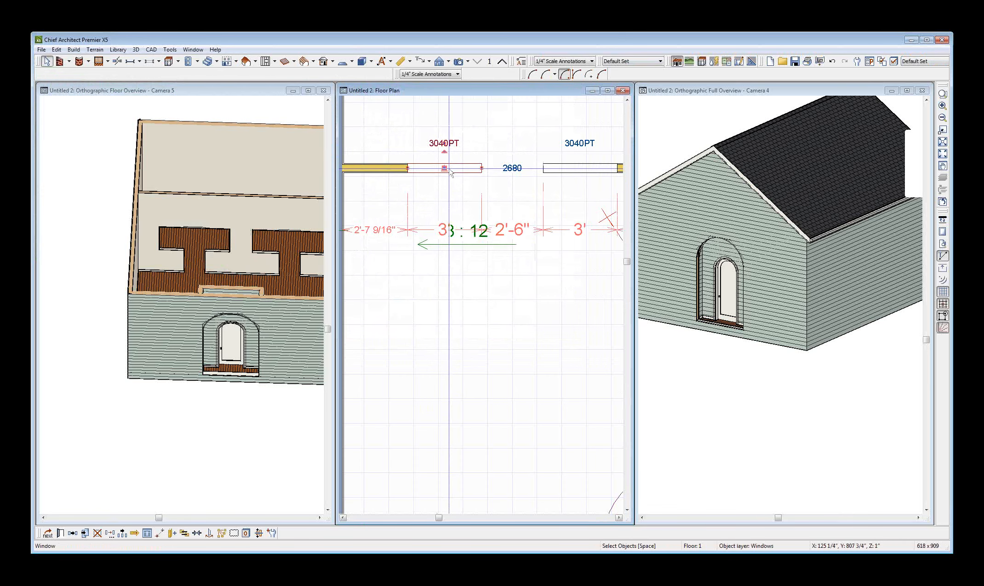
pyautogui.click(435, 269)
pyautogui.scroll(-2, 434, 269)
pyautogui.press('Escape')
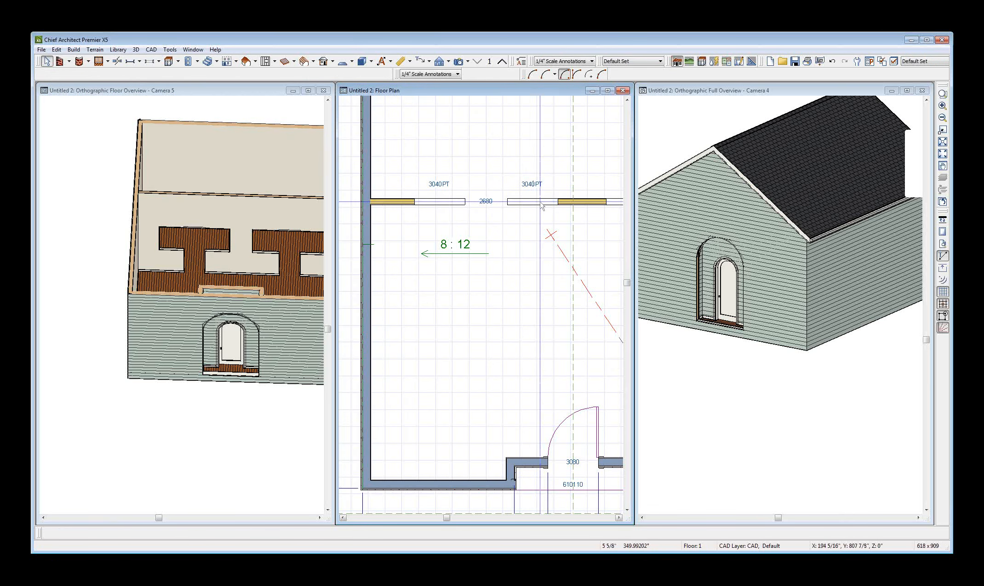
pyautogui.click(541, 198)
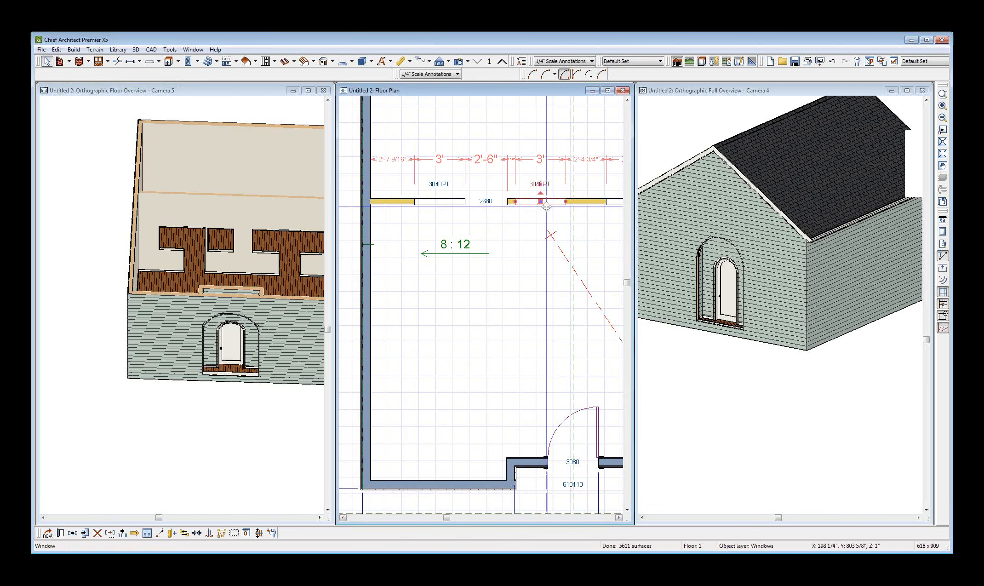
pyautogui.moveTo(541, 198); pyautogui.dragTo(504, 218)
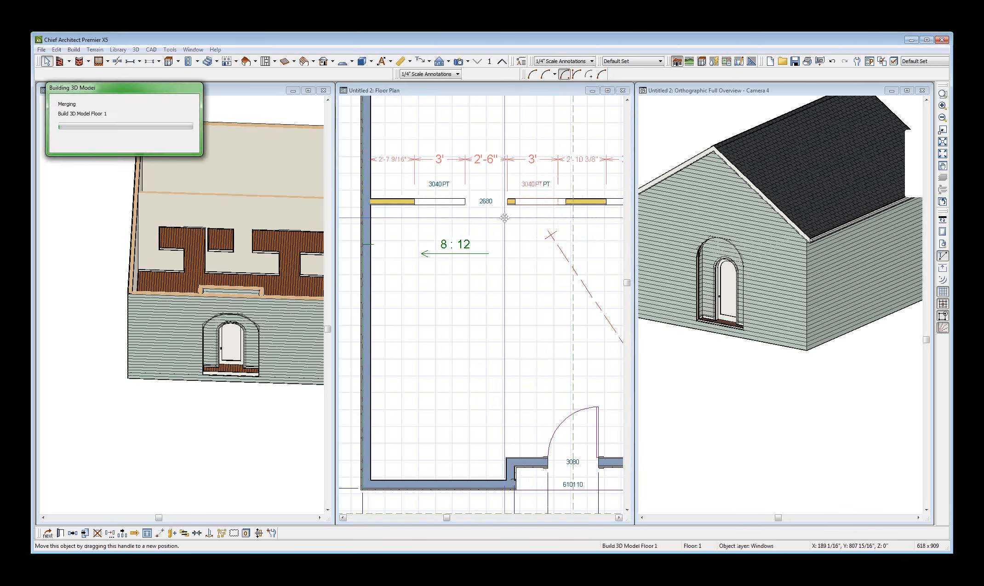
pyautogui.click(483, 367)
# Step: Turn on the display of the Framing, Wall layer for the floor overview
pyautogui.click(242, 264)
pyautogui.scroll(-1, 251, 243)
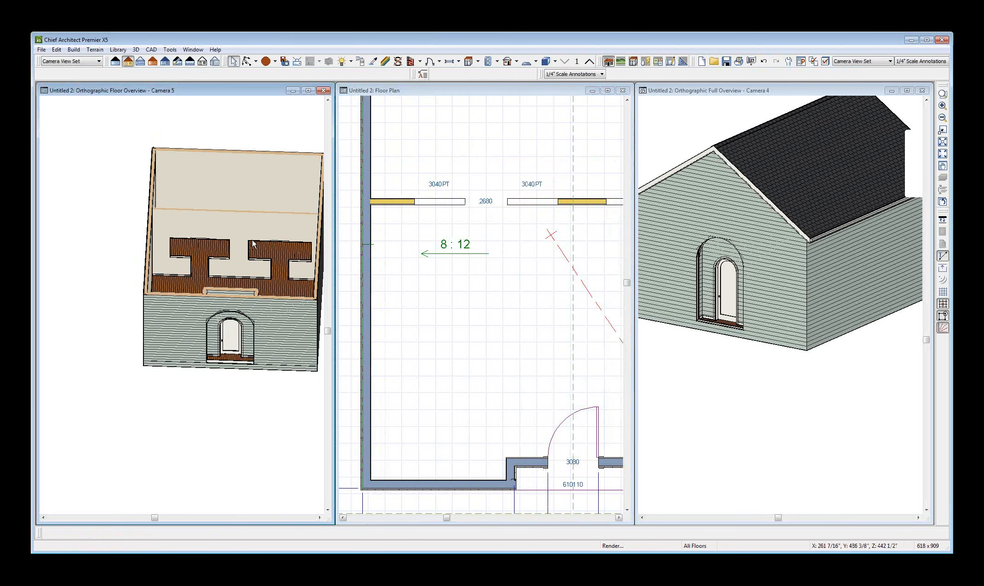
pyautogui.scroll(2, 253, 243)
pyautogui.scroll(-2, 214, 274)
pyautogui.scroll(2, 276, 255)
pyautogui.scroll(-1, 276, 255)
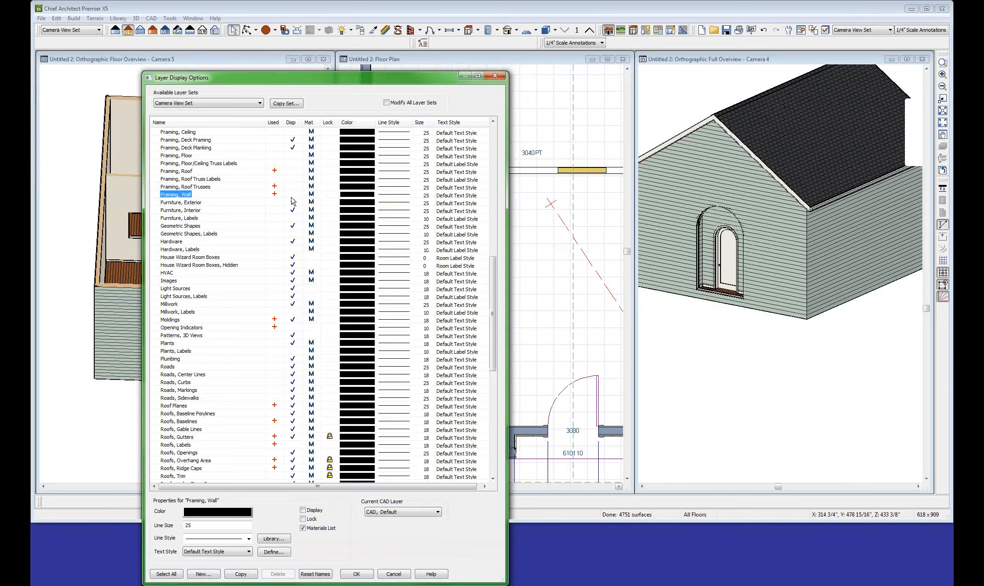
pyautogui.click(292, 225)
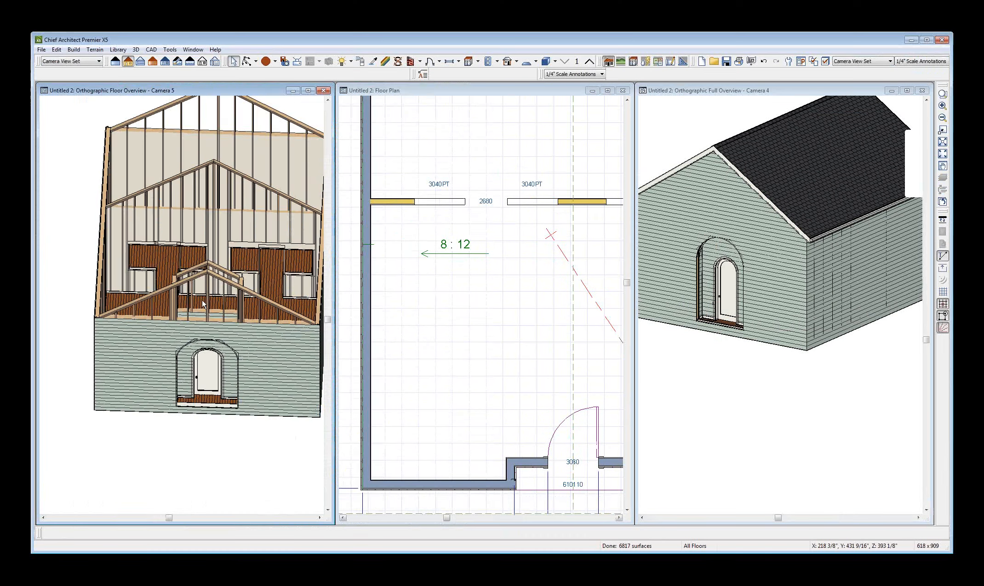
# Step: Examine the wall framing around the interior wall's T-shaped openings in the floor overview
pyautogui.moveTo(186, 286); pyautogui.dragTo(184, 281, button='middle')
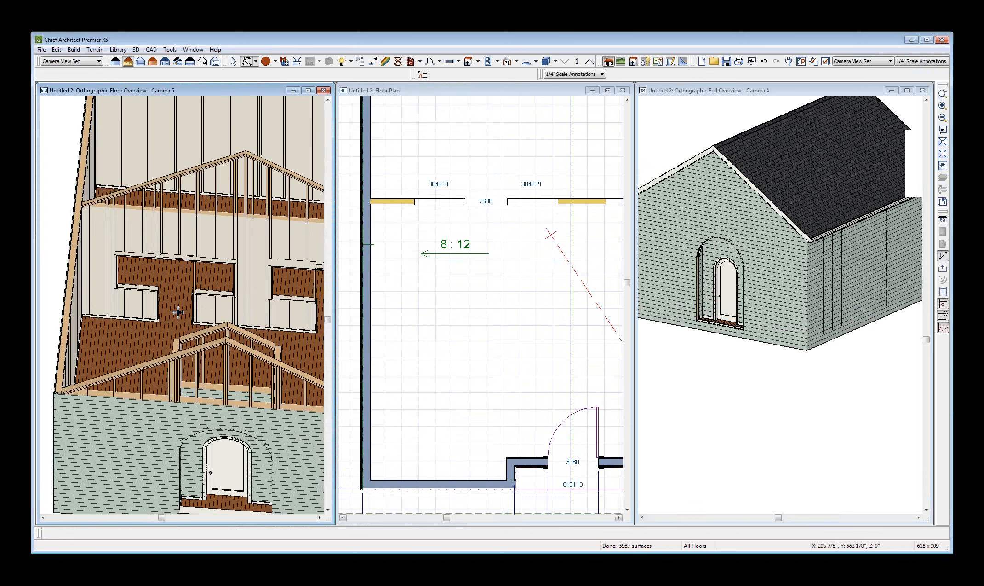
pyautogui.scroll(5, 184, 281)
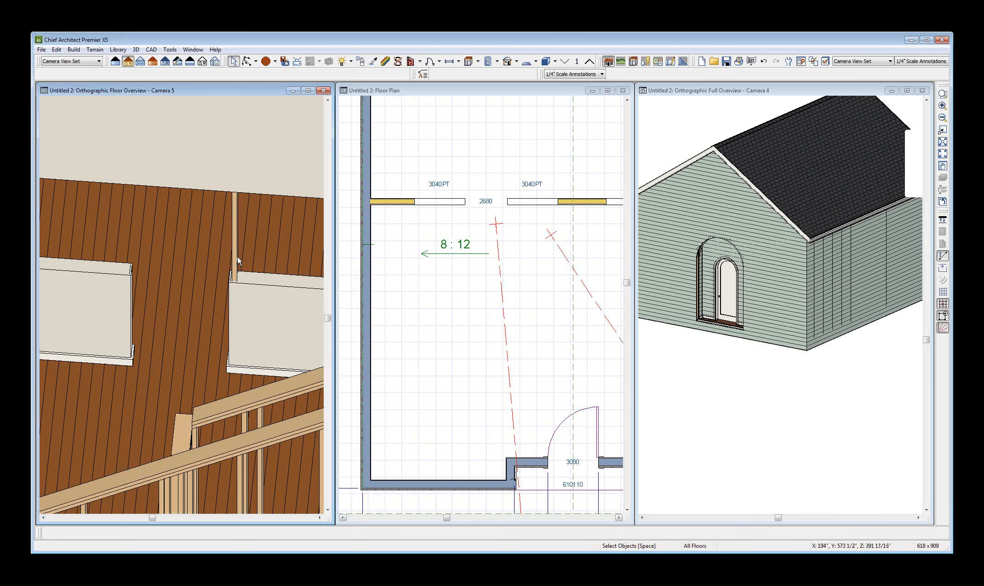
pyautogui.scroll(-2, 238, 256)
pyautogui.moveTo(243, 258); pyautogui.dragTo(208, 281, button='middle')
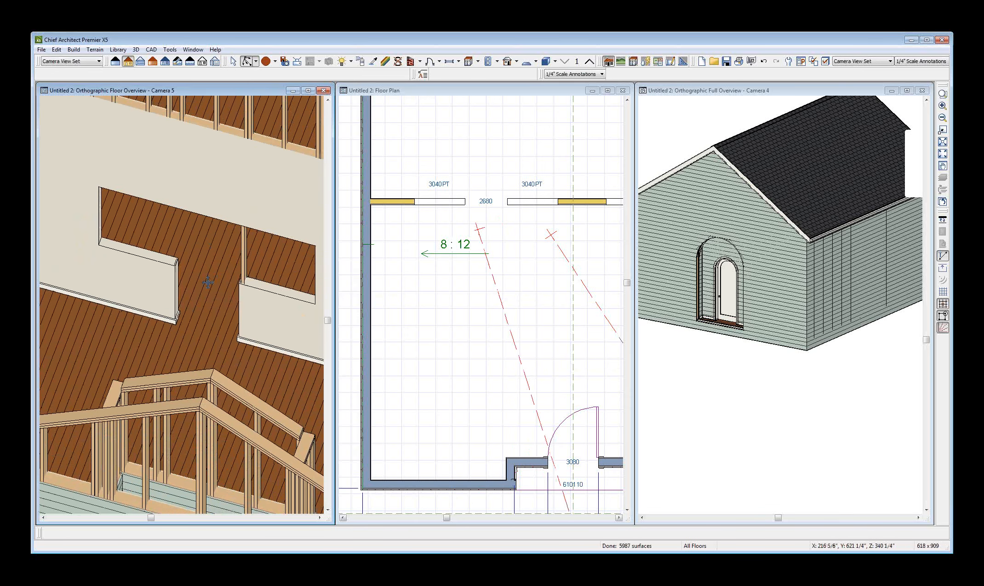
# Step: Select in turn the 2680 doorway and its adjoining 3040PT pass-throughs in the floor plan to identify the opening's parts
pyautogui.click(441, 322)
pyautogui.click(413, 316)
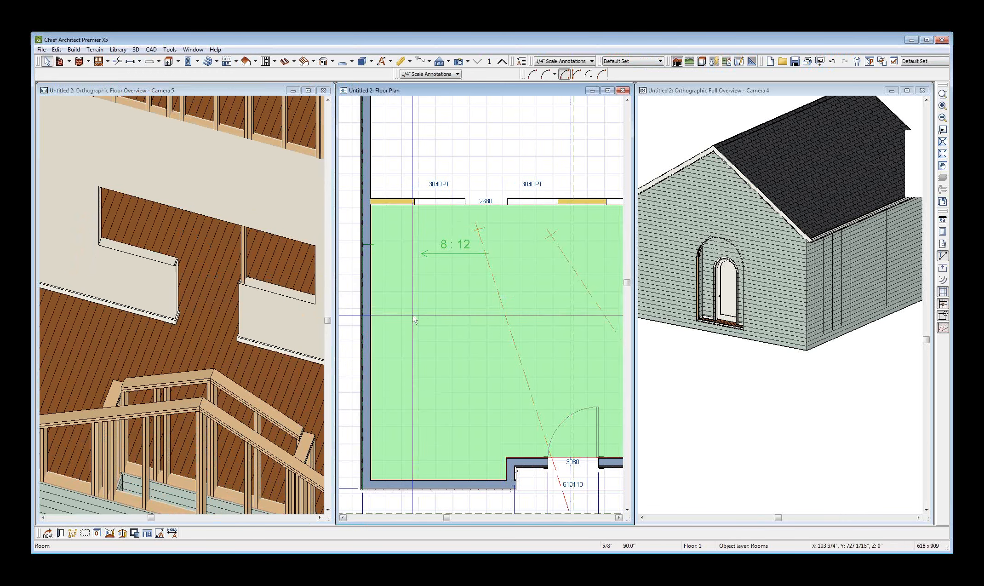
pyautogui.scroll(-4, 418, 298)
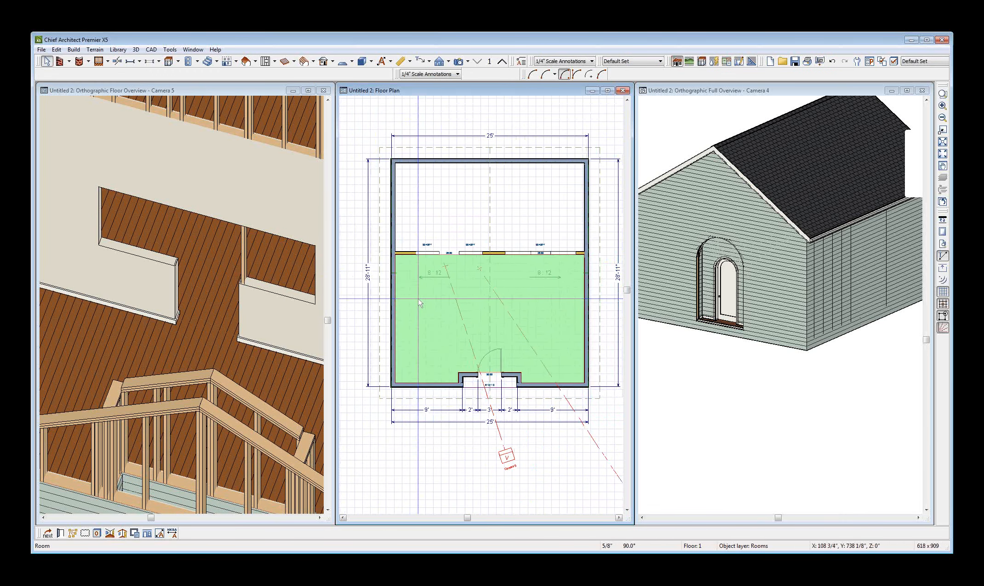
pyautogui.press('Escape')
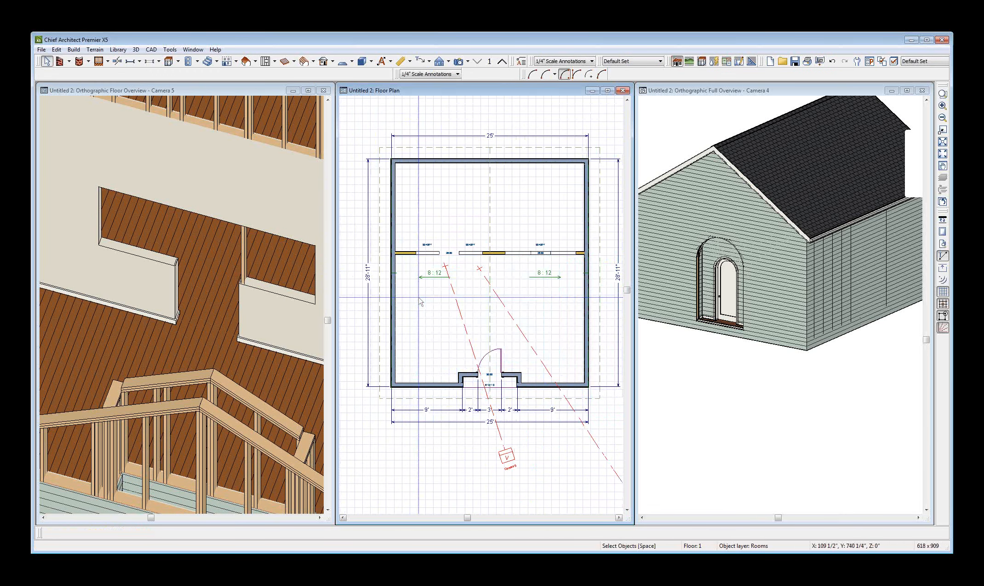
pyautogui.click(442, 253)
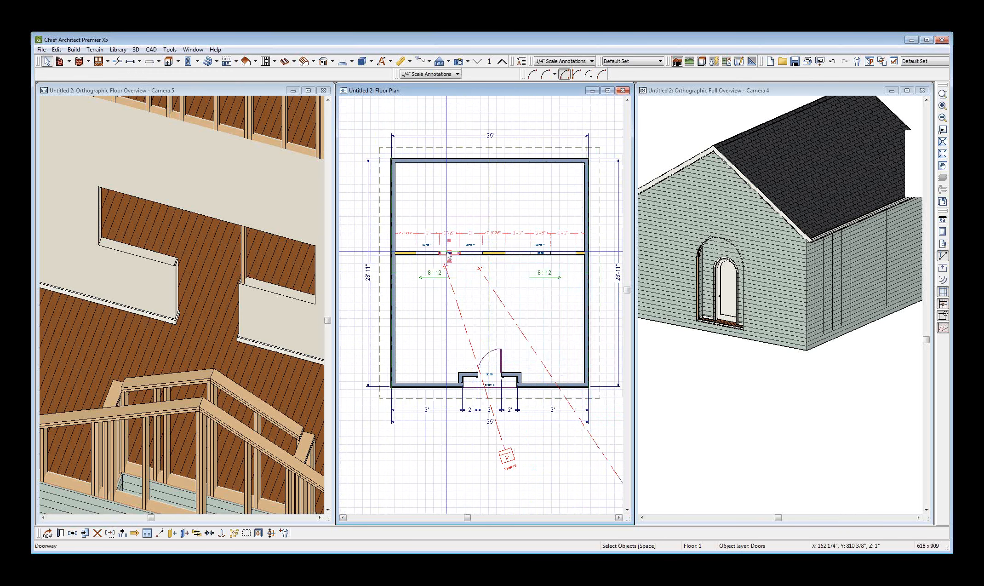
pyautogui.click(422, 253)
pyautogui.click(465, 253)
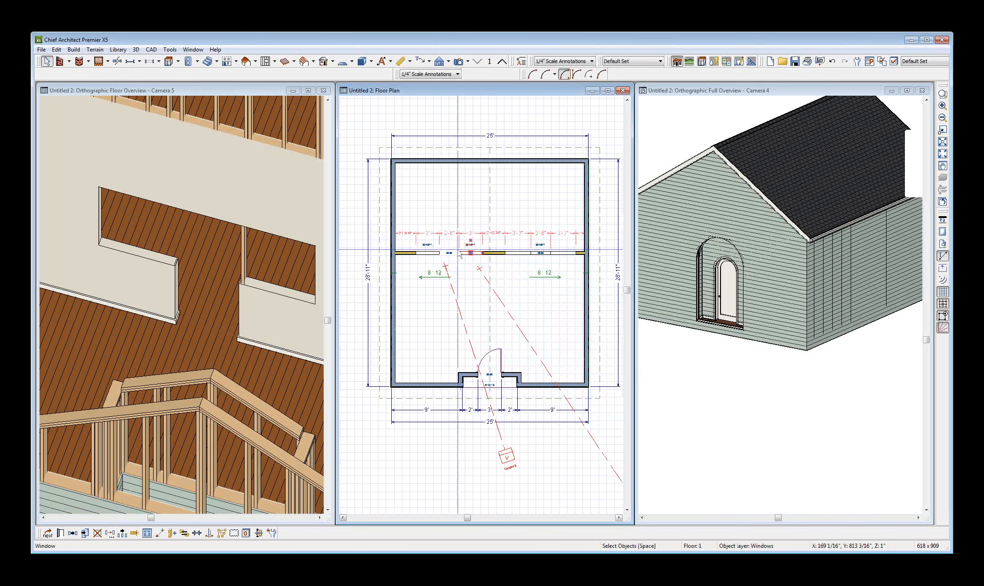
# Step: Examine the studs within the T-shaped opening nearest the siding-clad side wall from another angle, and hide the wall framing
pyautogui.click(232, 296)
pyautogui.scroll(-4, 232, 297)
pyautogui.moveTo(230, 294); pyautogui.dragTo(249, 315, button='middle')
pyautogui.scroll(4, 365, 295)
pyautogui.scroll(2, 249, 315)
pyautogui.press('space')
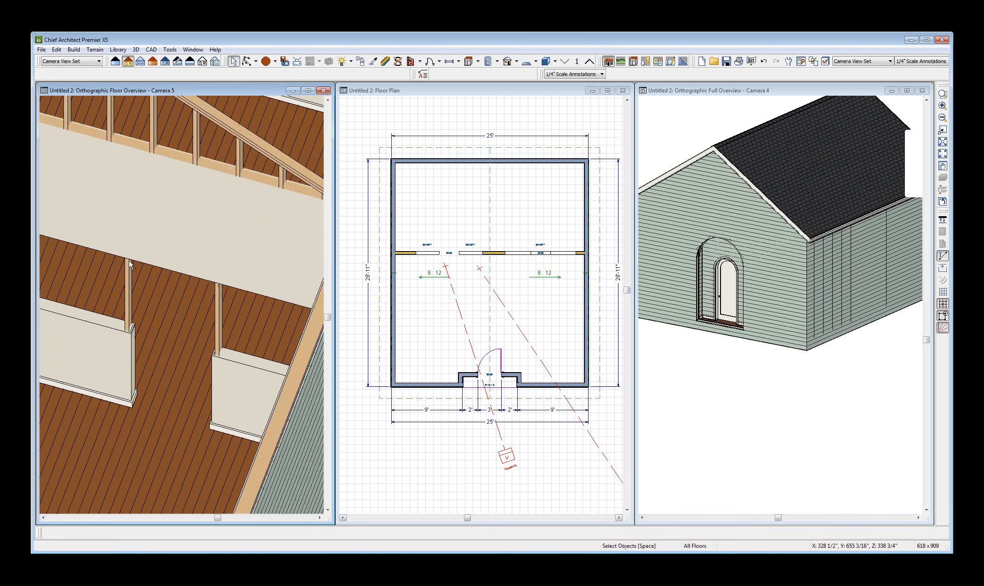
pyautogui.scroll(-2, 207, 302)
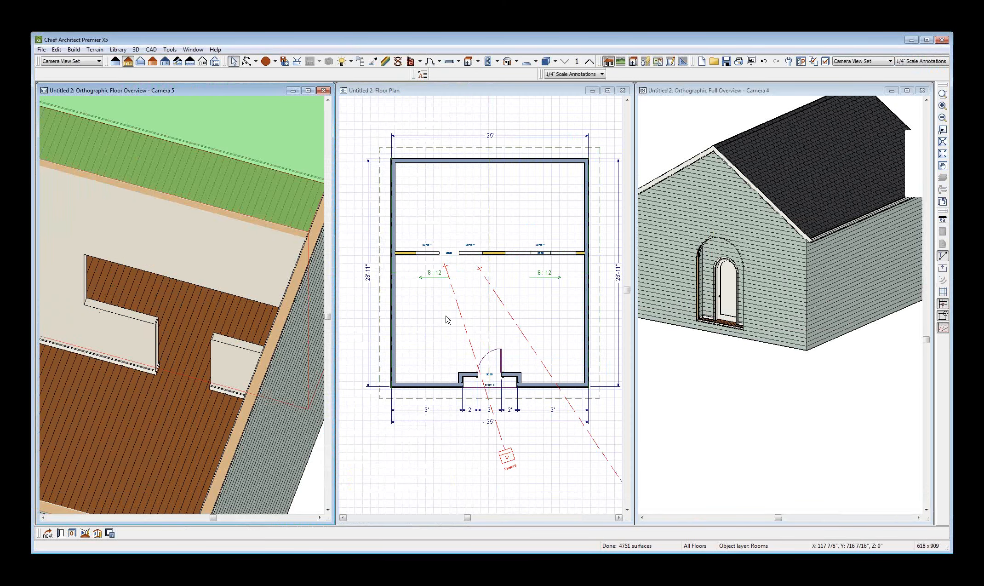
# Step: Select the wide 9040PT pass-through and the 2680 doorway overlapping it in the floor plan to examine their arrangement
pyautogui.click(467, 323)
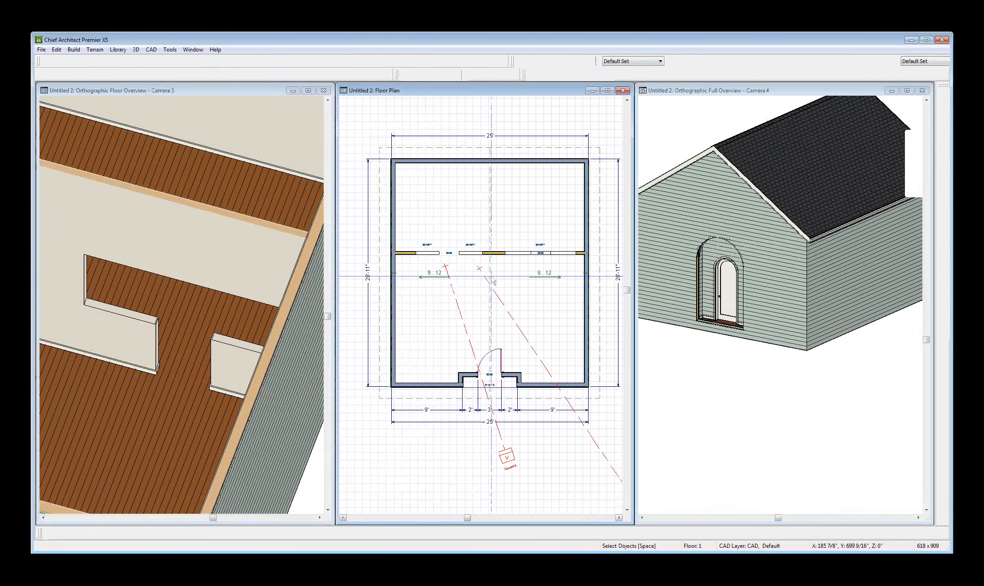
pyautogui.scroll(2, 509, 256)
pyautogui.click(555, 251)
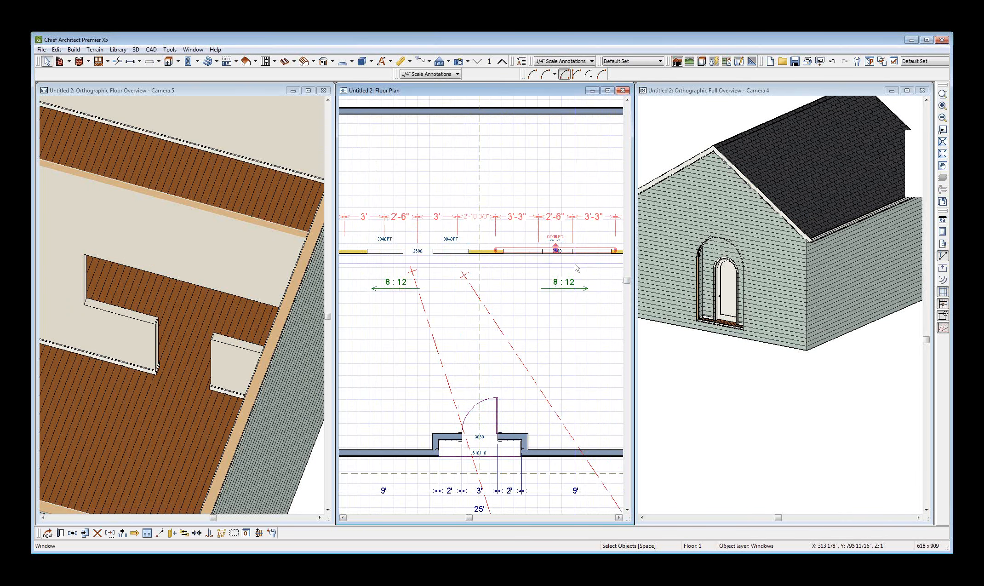
pyautogui.scroll(1, 558, 258)
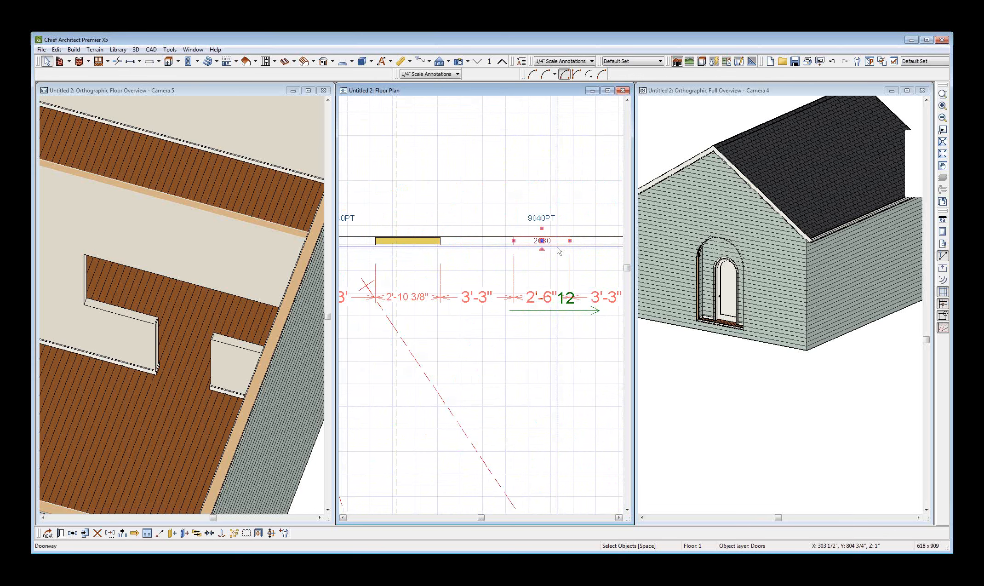
pyautogui.scroll(-1, 550, 271)
# Step: Set the 9040PT pass-through's height to 12 inches, and increase it again
pyautogui.click(515, 245)
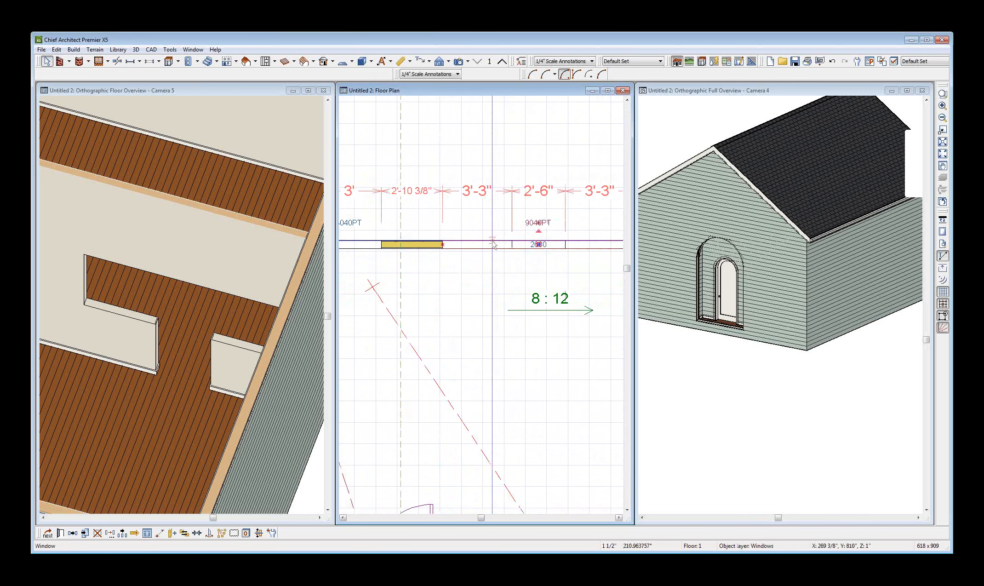
pyautogui.scroll(-3, 517, 255)
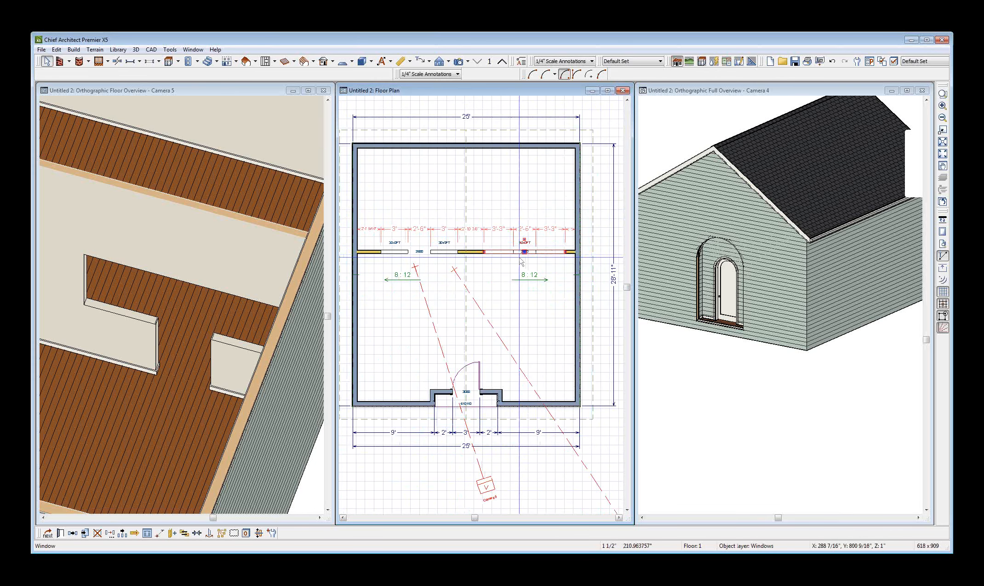
pyautogui.doubleClick(521, 258)
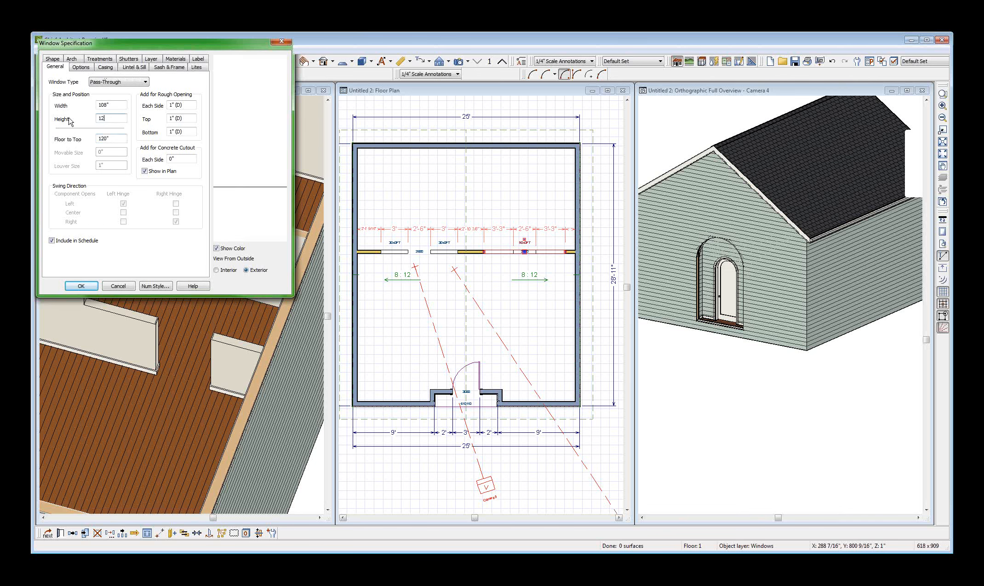
pyautogui.press('Return')
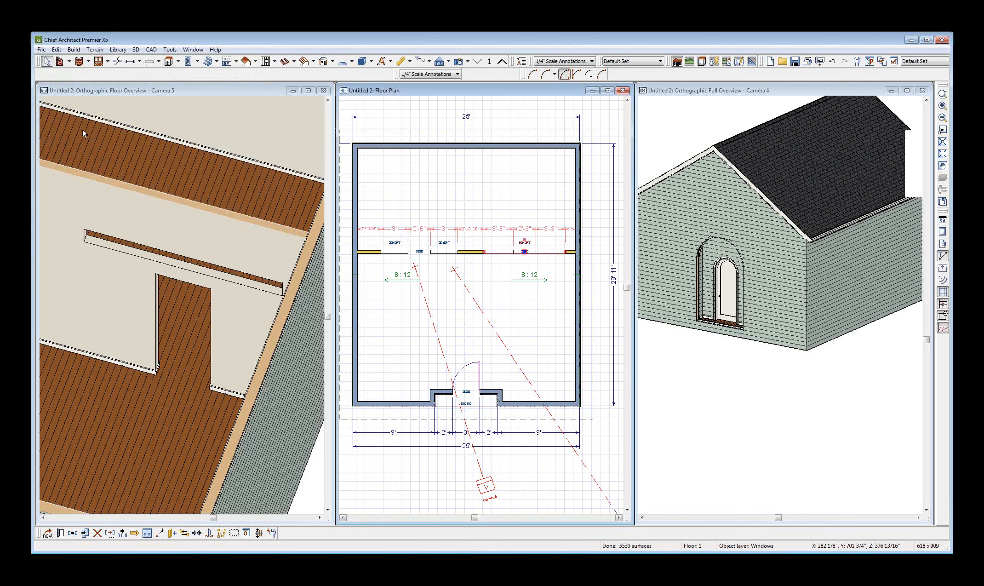
pyautogui.doubleClick(67, 112)
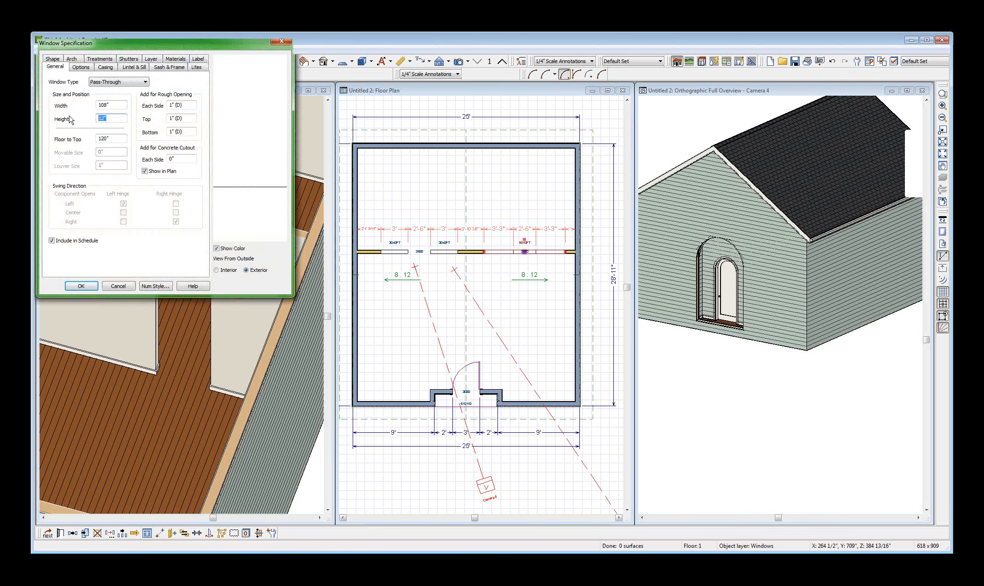
pyautogui.press('Return')
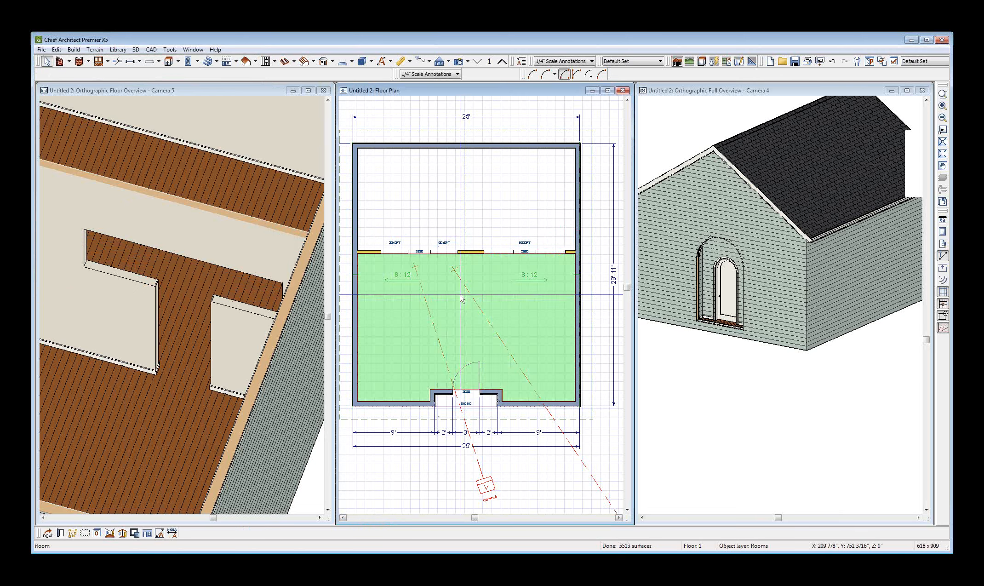
# Step: Draw an interior wall straight across the rear room from one side wall to the other, parallel to the wall with the openings
pyautogui.scroll(-4, 400, 281)
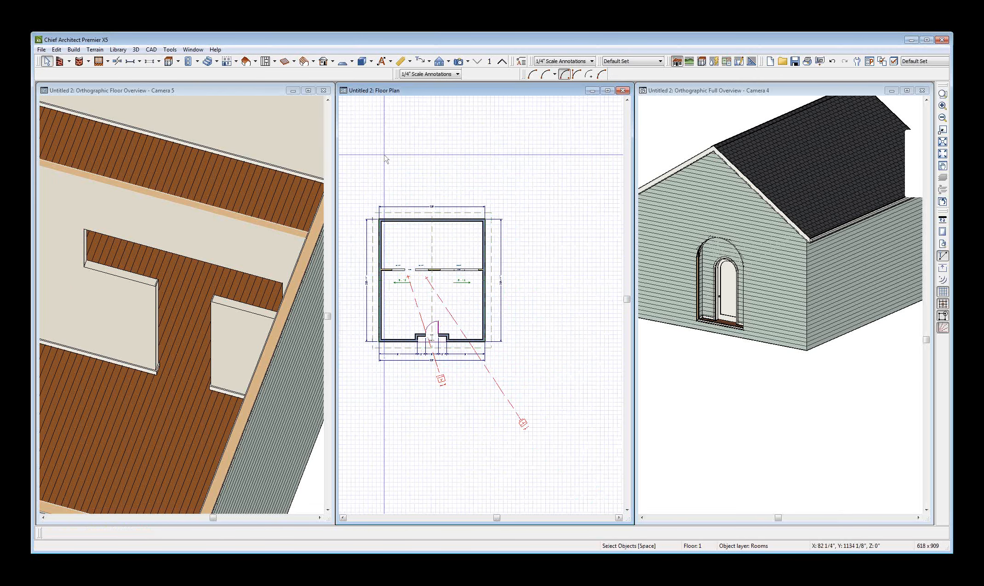
pyautogui.hotkey('shift', 'i')
pyautogui.moveTo(381, 244); pyautogui.dragTo(493, 252)
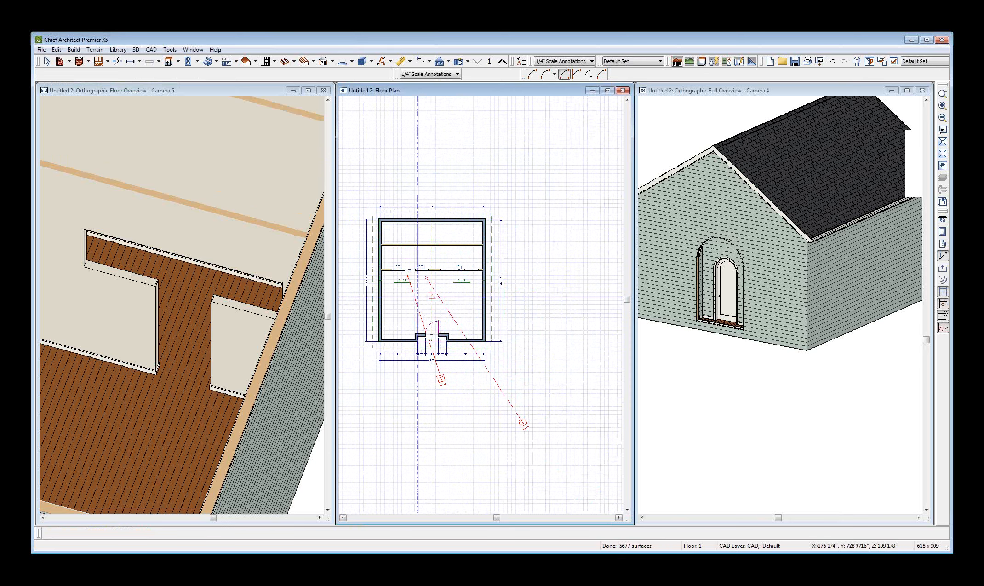
pyautogui.click(222, 231)
pyautogui.scroll(-2, 221, 227)
pyautogui.moveTo(223, 219); pyautogui.dragTo(222, 239, button='middle')
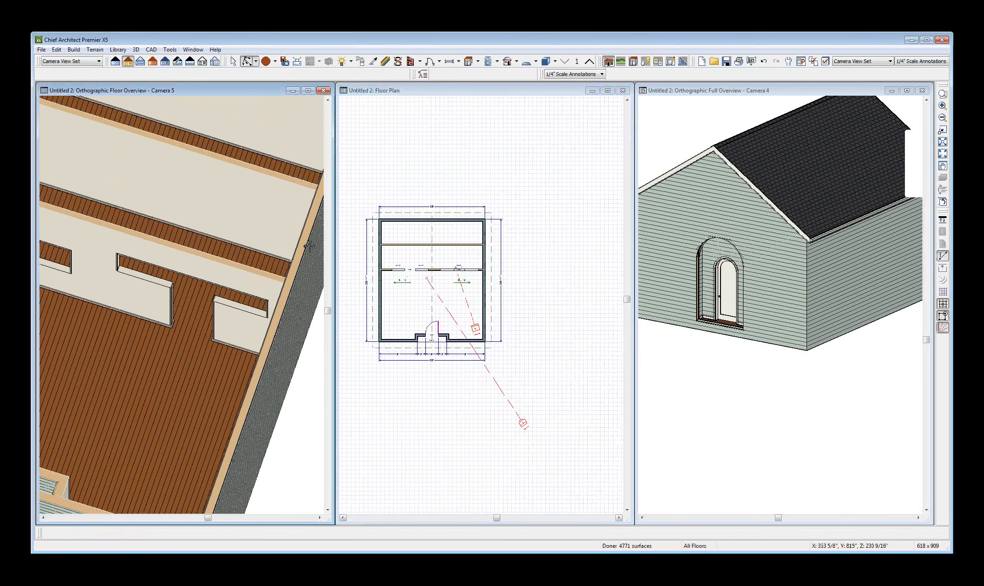
# Step: Copy the 2680 doorway from the wall with the openings into the new interior wall in the rear room
pyautogui.click(456, 268)
pyautogui.click(458, 271)
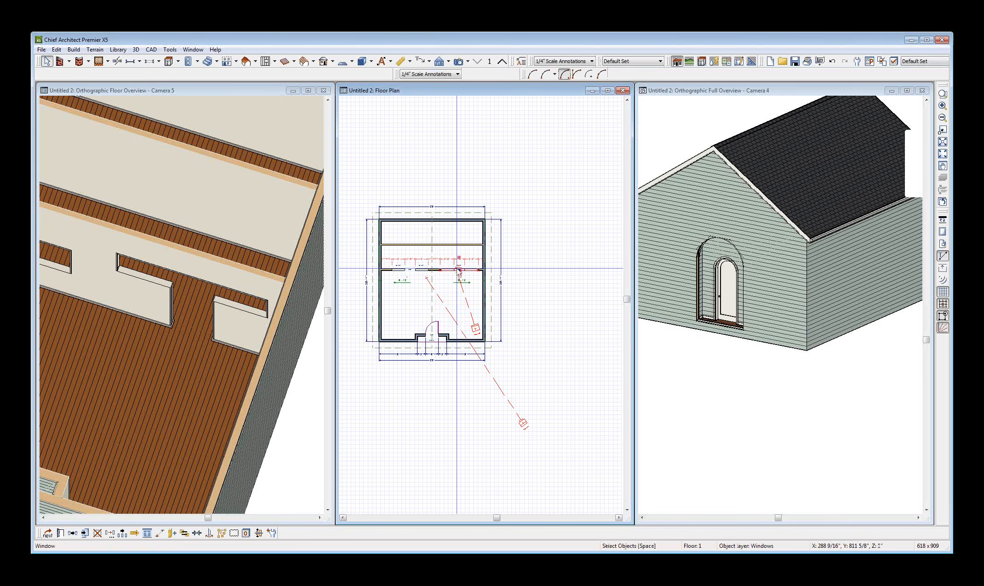
pyautogui.hotkey('ctrl', 'v')
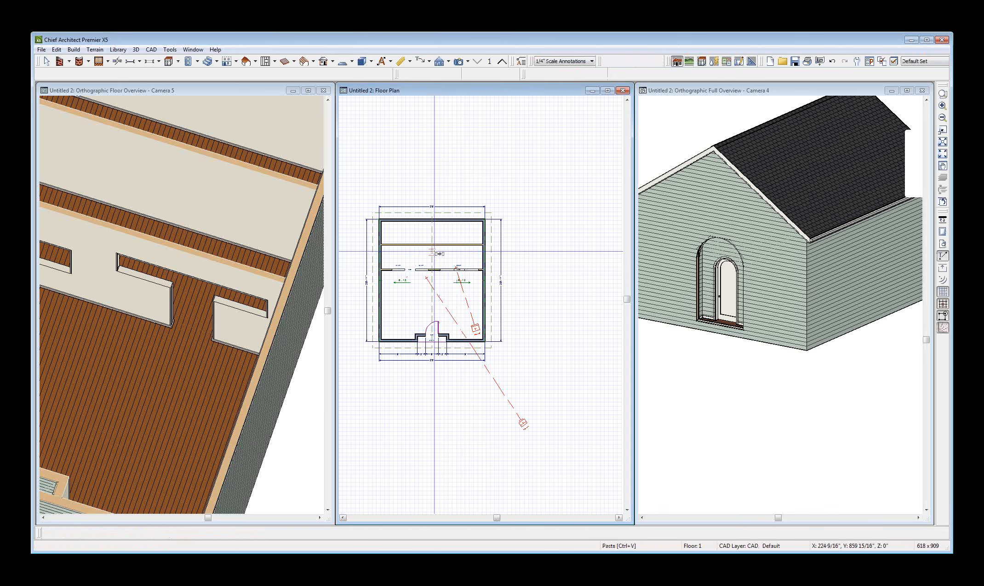
pyautogui.click(454, 244)
pyautogui.press('space')
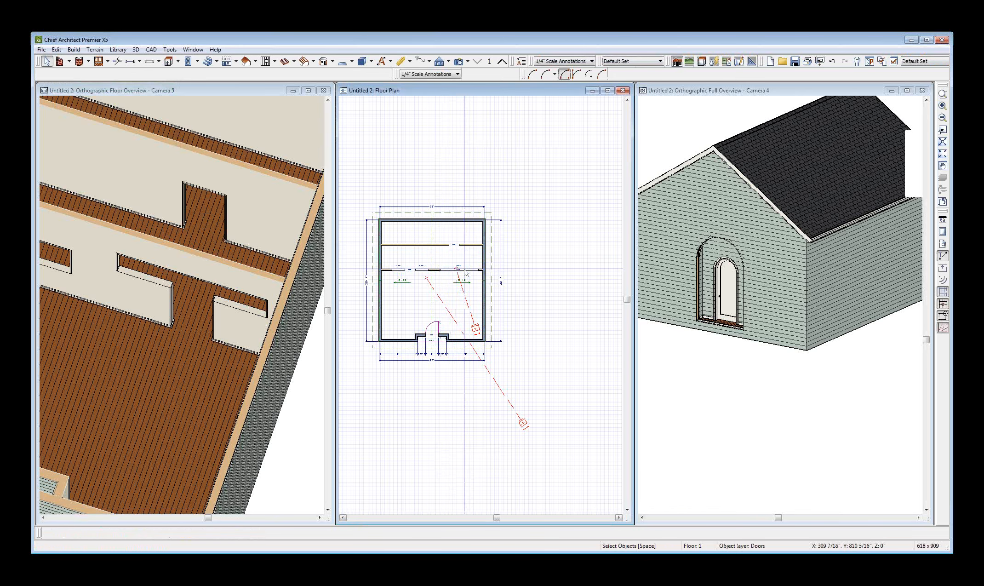
# Step: Copy the 9030PT pass-through into the new rear interior wall, beside the copied 2680 doorway
pyautogui.click(471, 268)
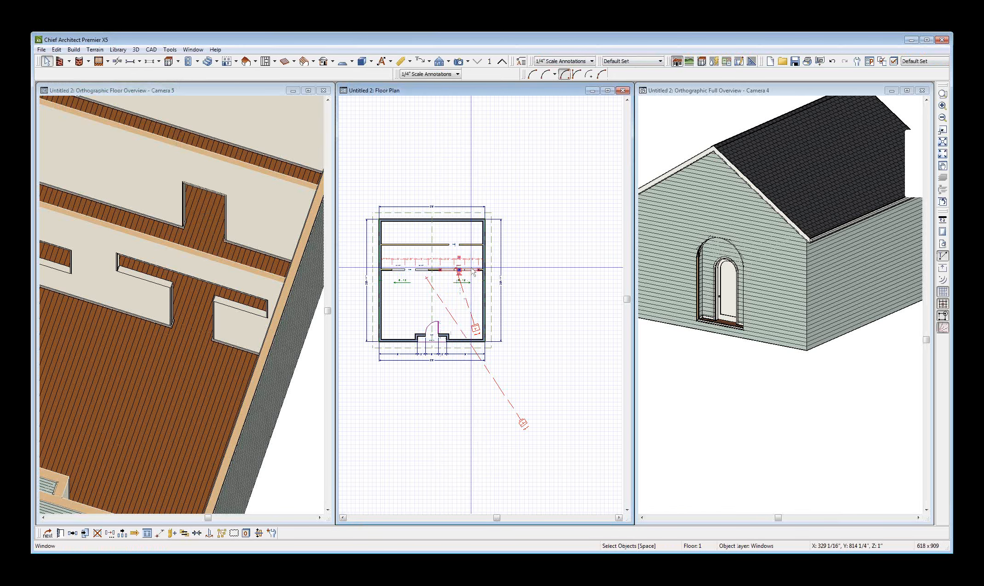
pyautogui.hotkey('ctrl', 'c')
pyautogui.hotkey('ctrl', 'v')
pyautogui.click(416, 245)
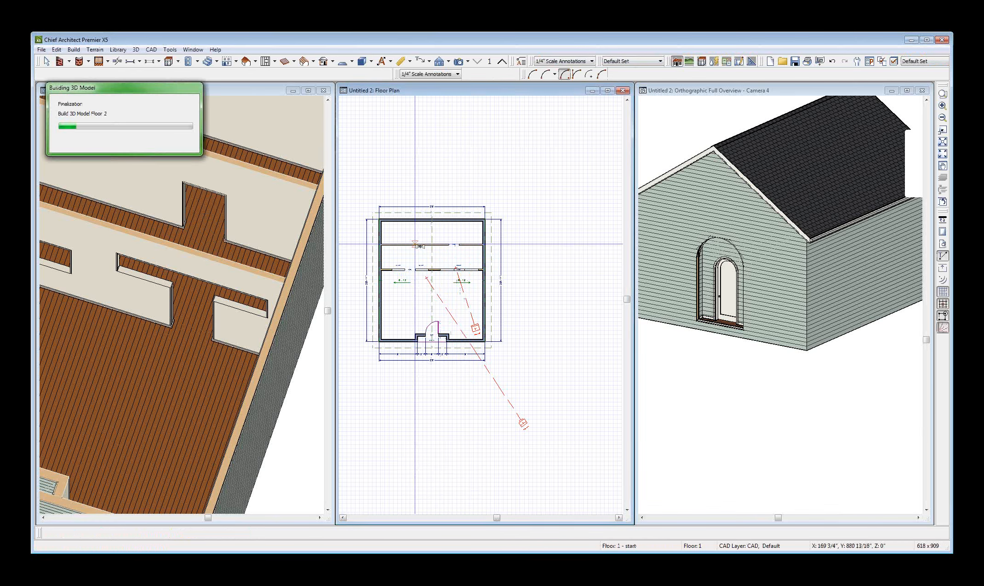
pyautogui.click(415, 245)
pyautogui.moveTo(415, 244); pyautogui.dragTo(460, 257)
pyautogui.scroll(2, 470, 270)
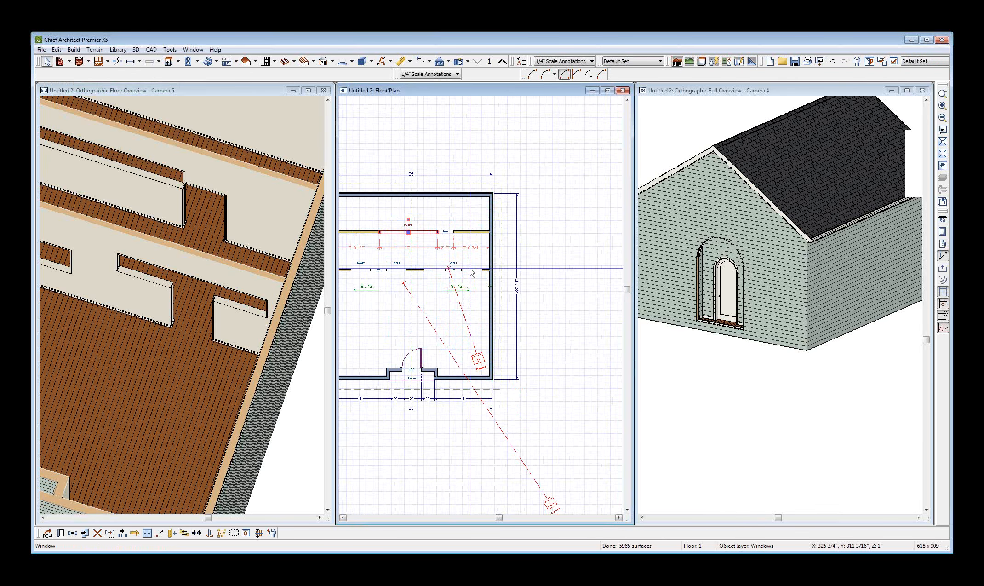
# Step: Set the copied pass-through's height to 12 inches and its floor-to-top distance to 120 inches
pyautogui.click(246, 268)
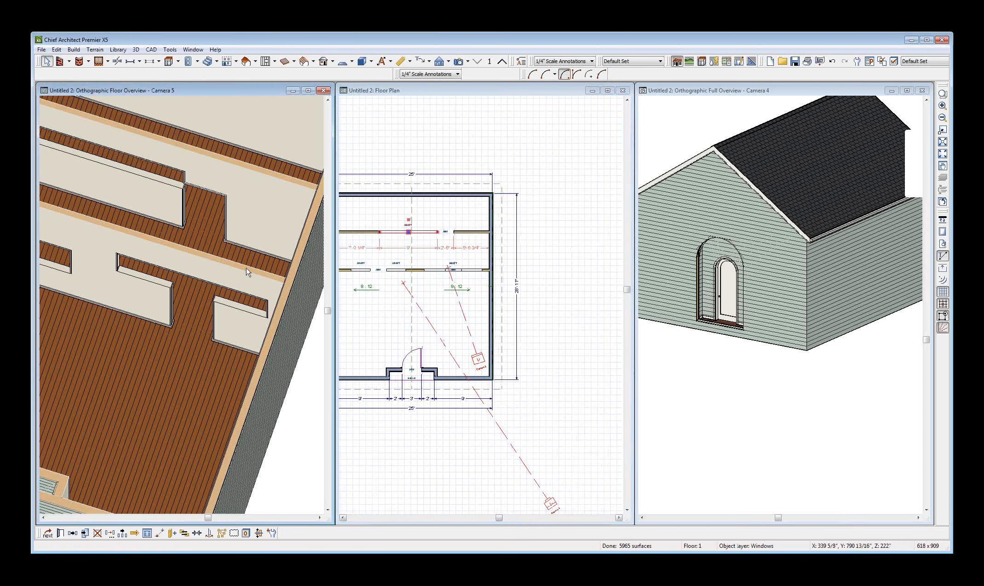
pyautogui.hotkey('alt', 'o')
pyautogui.moveTo(182, 272)
pyautogui.mouseDown()
pyautogui.moveTo(204, 248)
pyautogui.moveTo(205, 265)
pyautogui.moveTo(213, 259)
pyautogui.moveTo(201, 227)
pyautogui.moveTo(177, 255)
pyautogui.mouseUp()
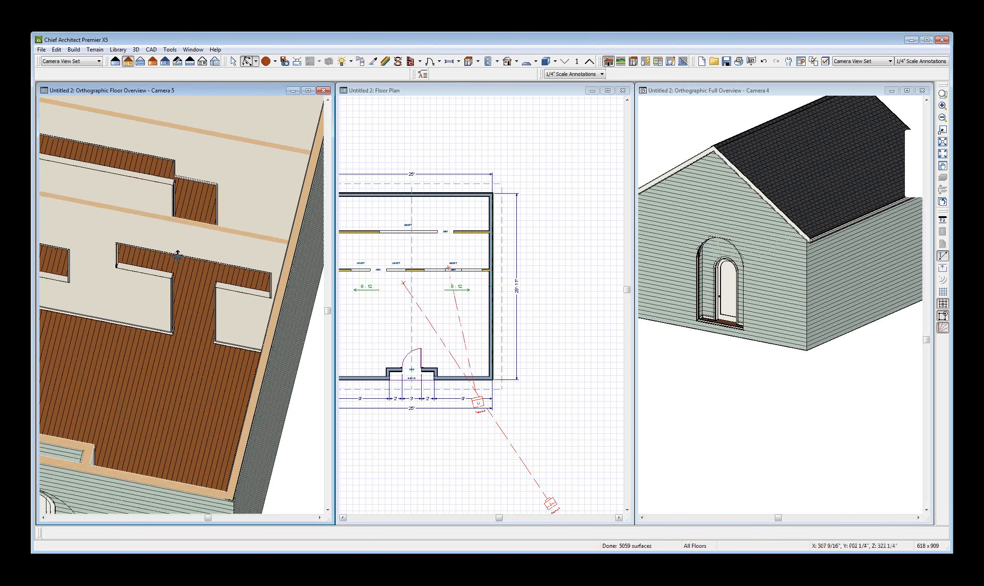
pyautogui.click(401, 231)
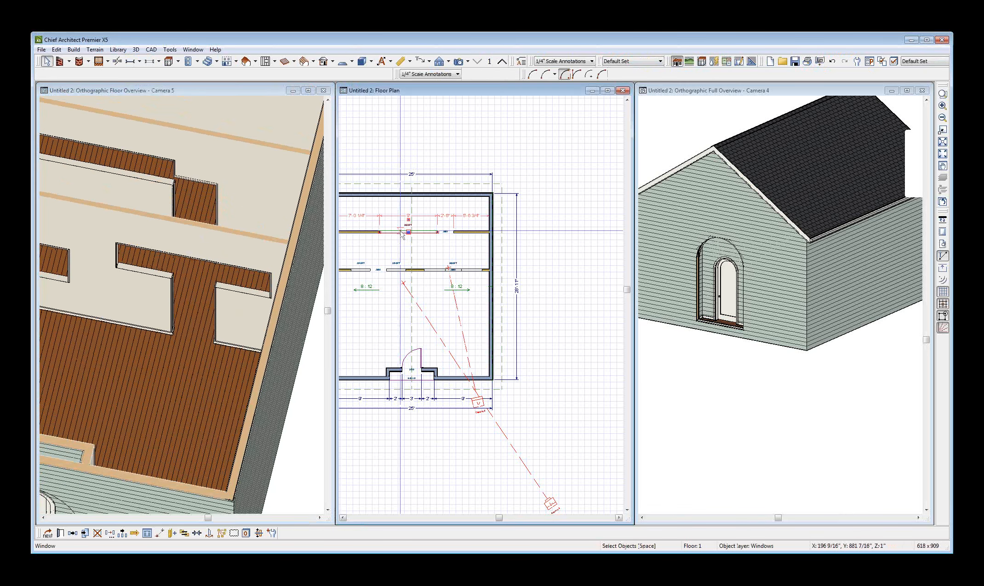
pyautogui.doubleClick(400, 232)
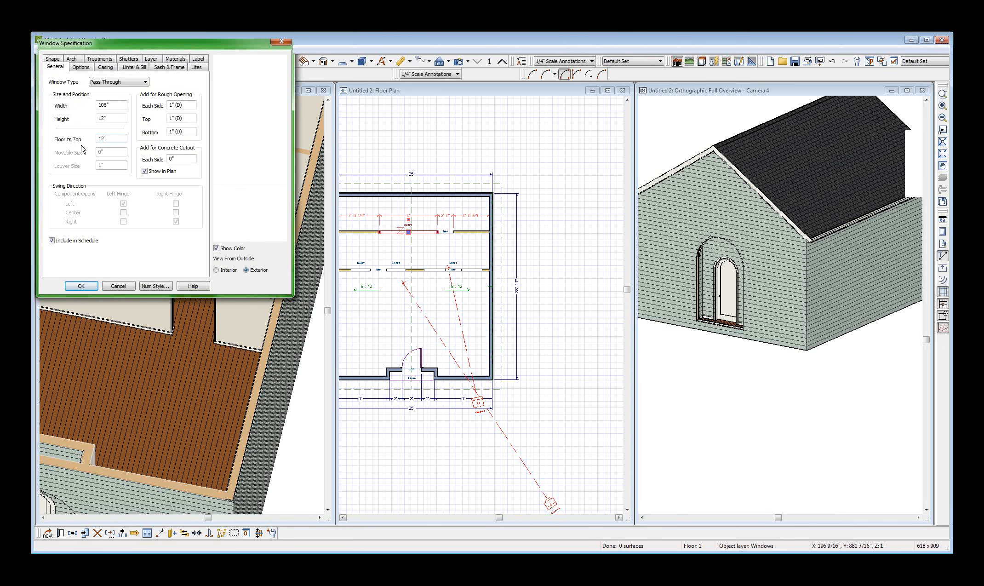
pyautogui.click(80, 286)
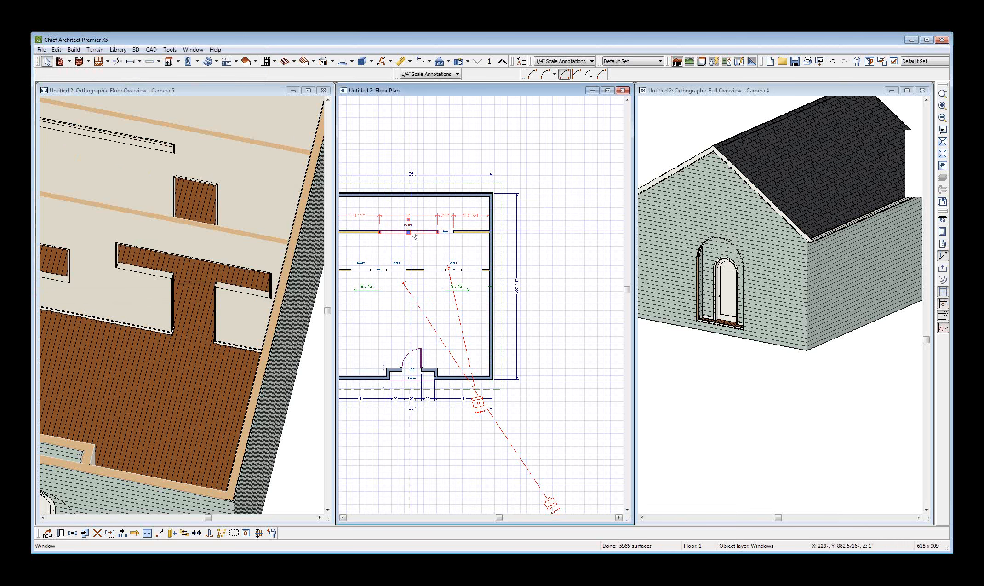
# Step: Move the copied pass-through over the 2680 doorway in the rear wall and set its height to 48 inches
pyautogui.moveTo(413, 235); pyautogui.dragTo(446, 233)
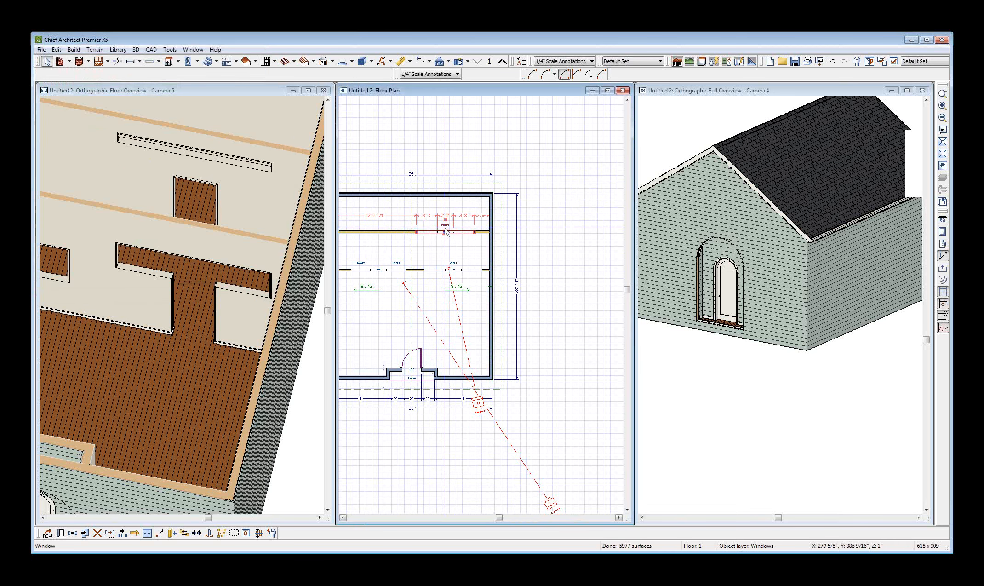
pyautogui.doubleClick(446, 232)
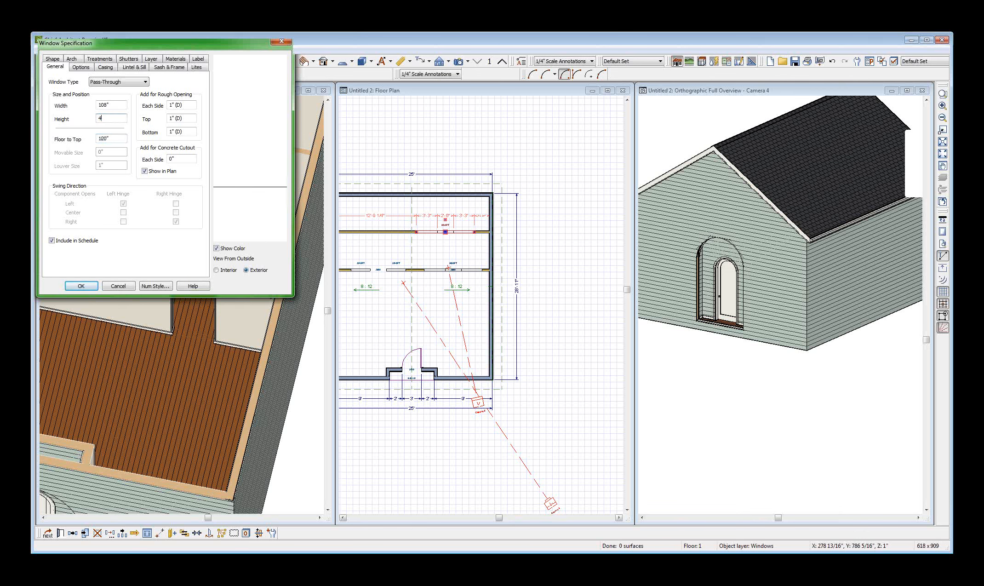
pyautogui.write('48')
pyautogui.press('Return')
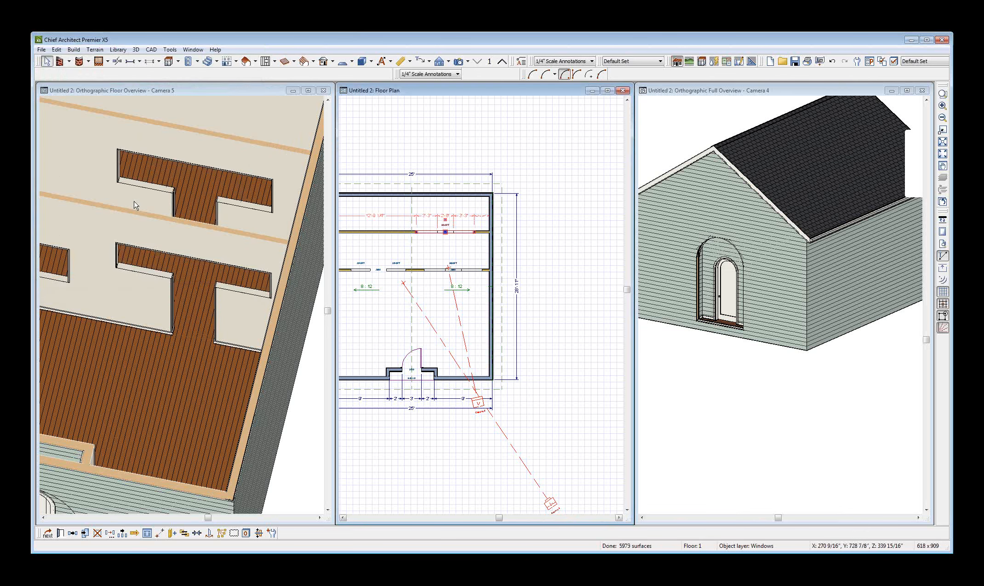
# Step: Examine the T-shaped openings in the floor overview and compare the two-pass-through and single overlapping pass-through layouts in the floor plan
pyautogui.click(223, 196)
pyautogui.scroll(-2, 224, 196)
pyautogui.click(418, 270)
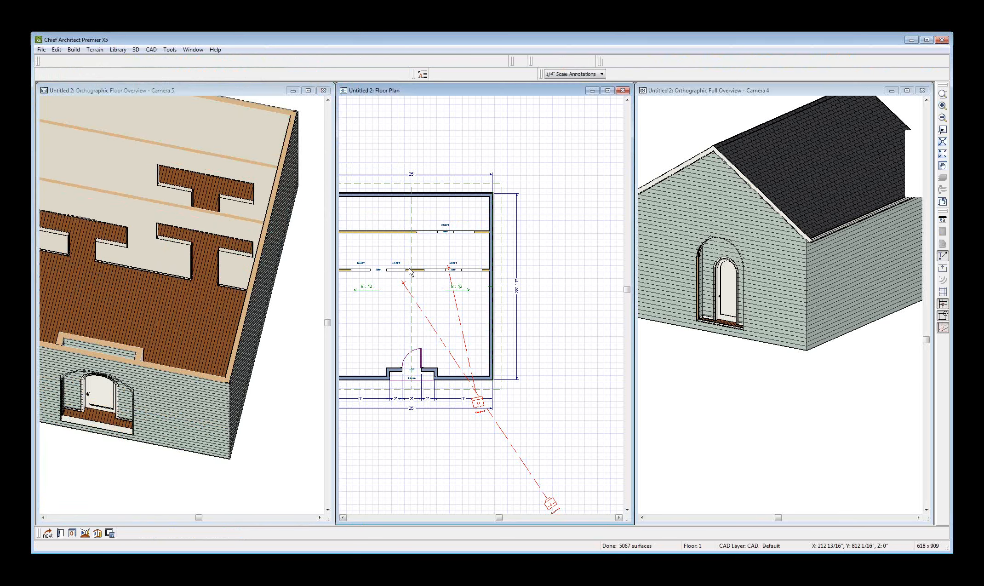
pyautogui.scroll(5, 433, 289)
pyautogui.click(492, 236)
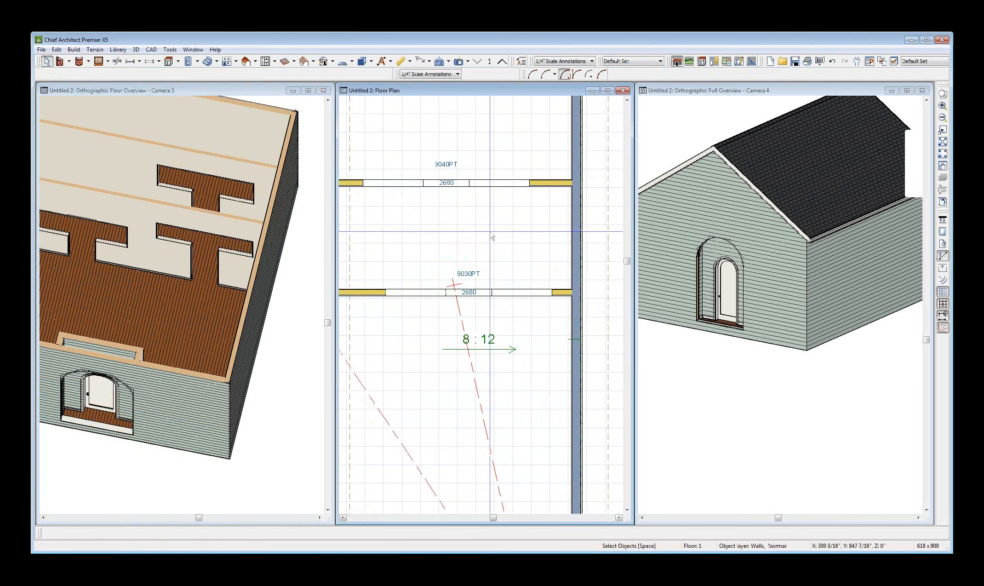
pyautogui.scroll(2, 464, 218)
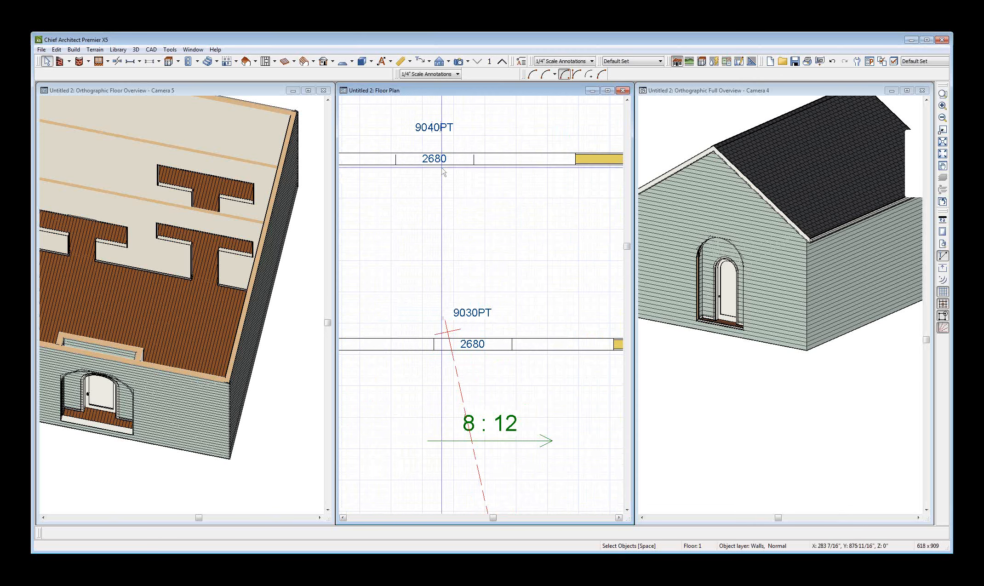
pyautogui.scroll(-4, 444, 169)
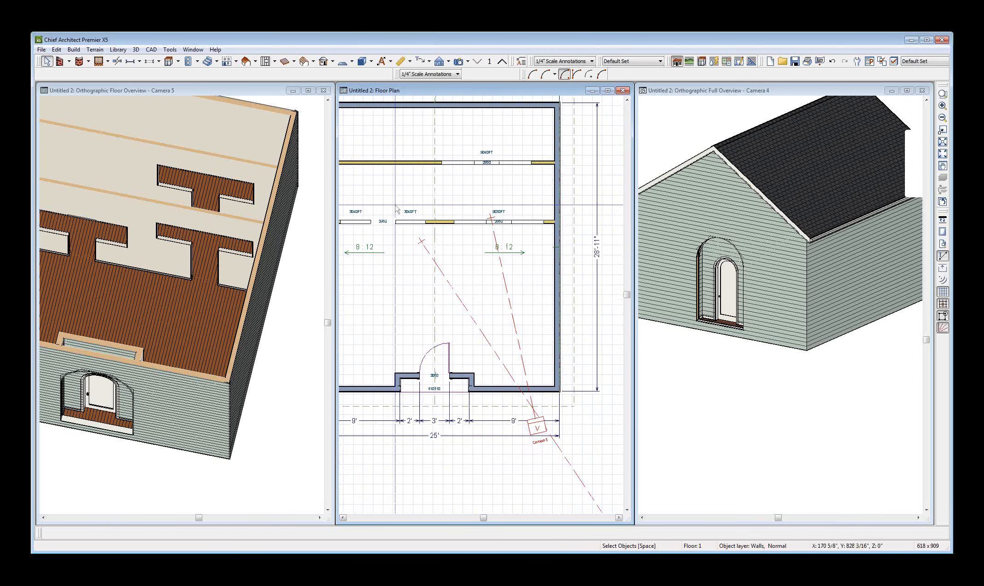
pyautogui.scroll(4, 419, 231)
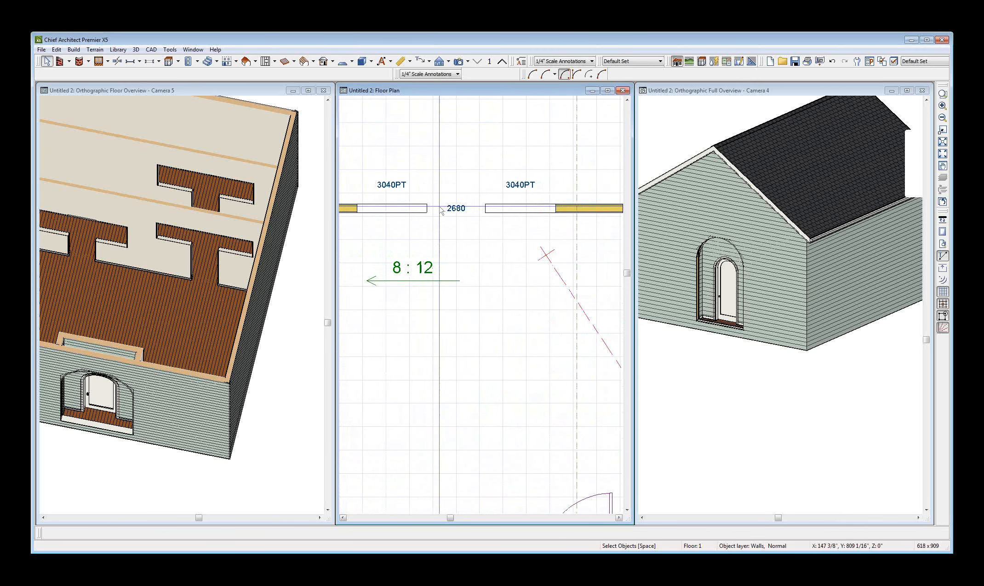
pyautogui.scroll(-2, 441, 211)
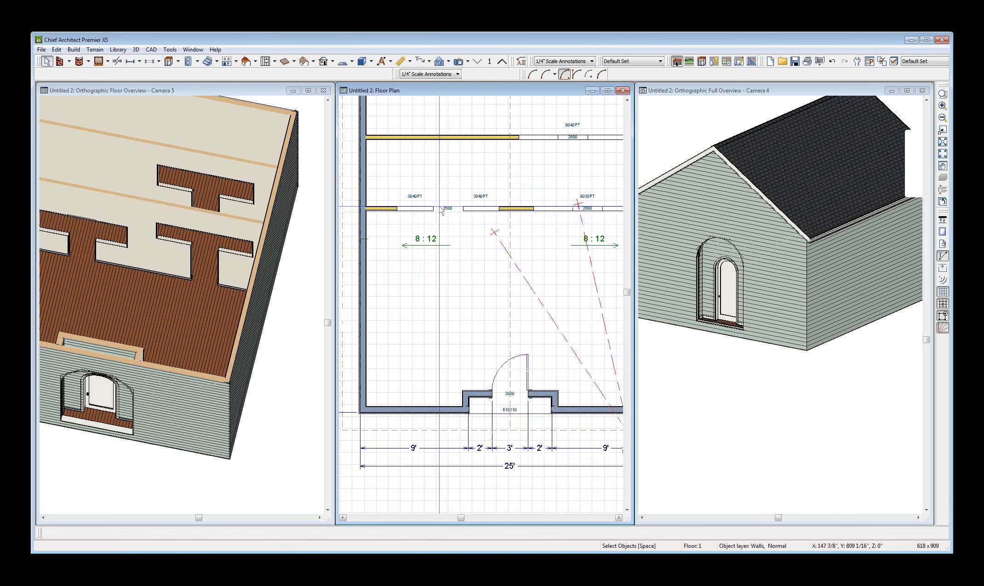
pyautogui.scroll(-1, 442, 211)
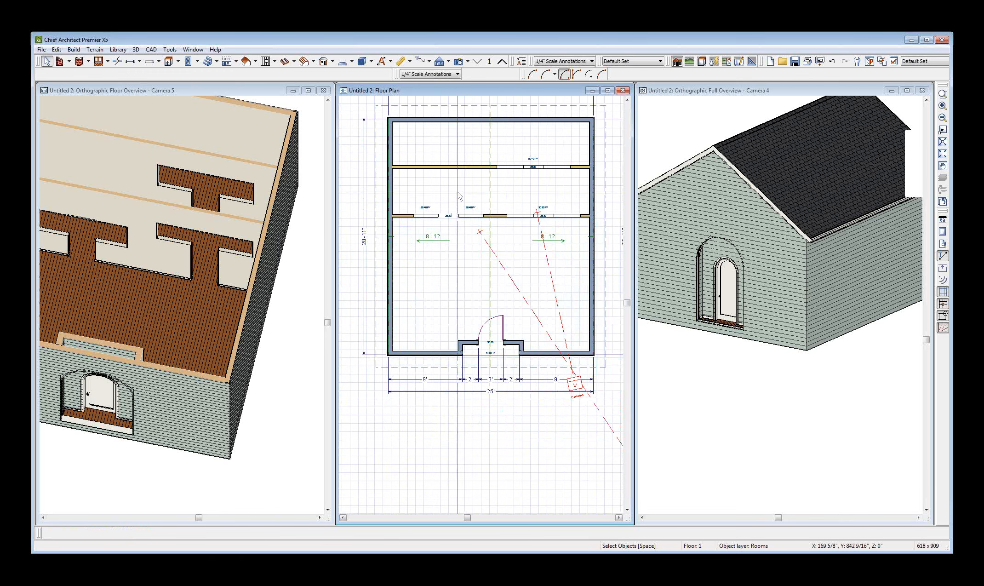
# Step: Close the full overview and floor overview camera views and maximize the floor plan
pyautogui.click(420, 285)
pyautogui.scroll(-1, 420, 285)
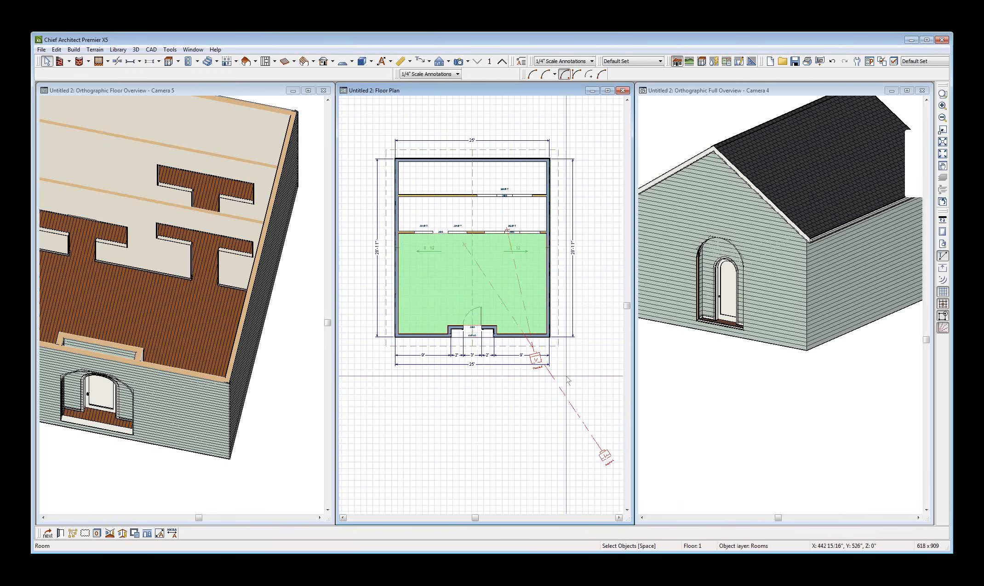
pyautogui.click(698, 374)
pyautogui.hotkey('ctrl', 'w')
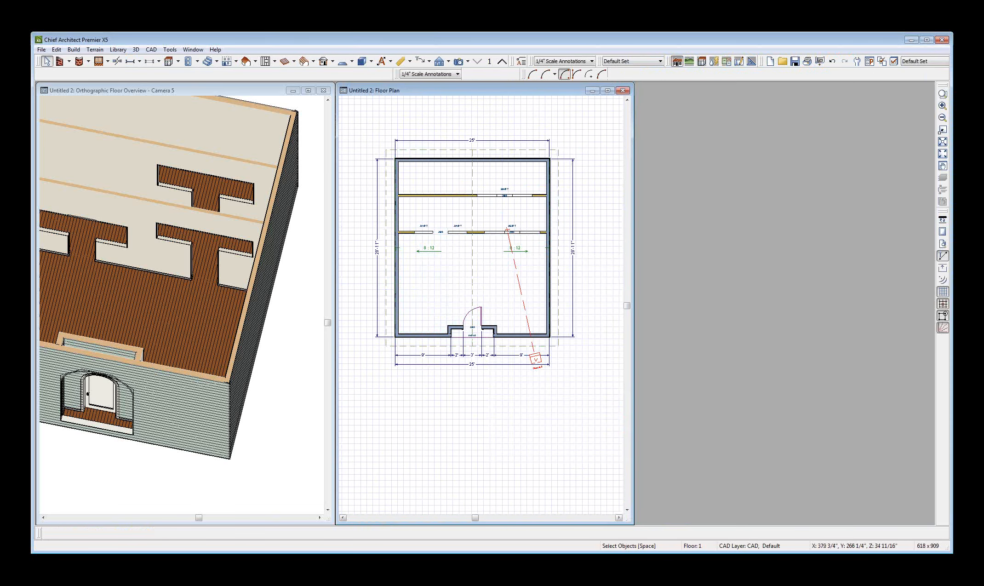
pyautogui.click(289, 363)
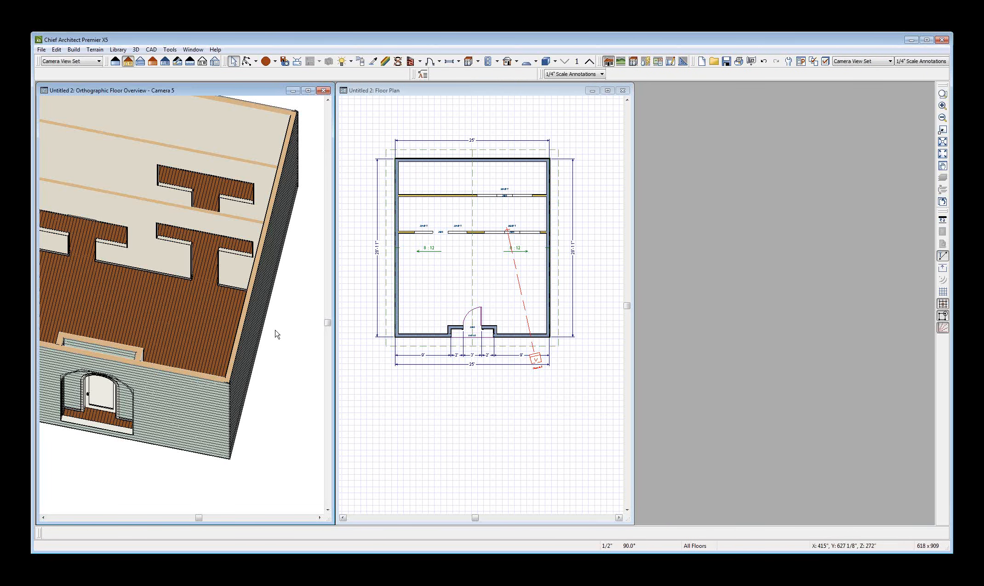
pyautogui.hotkey('ctrl', 'w')
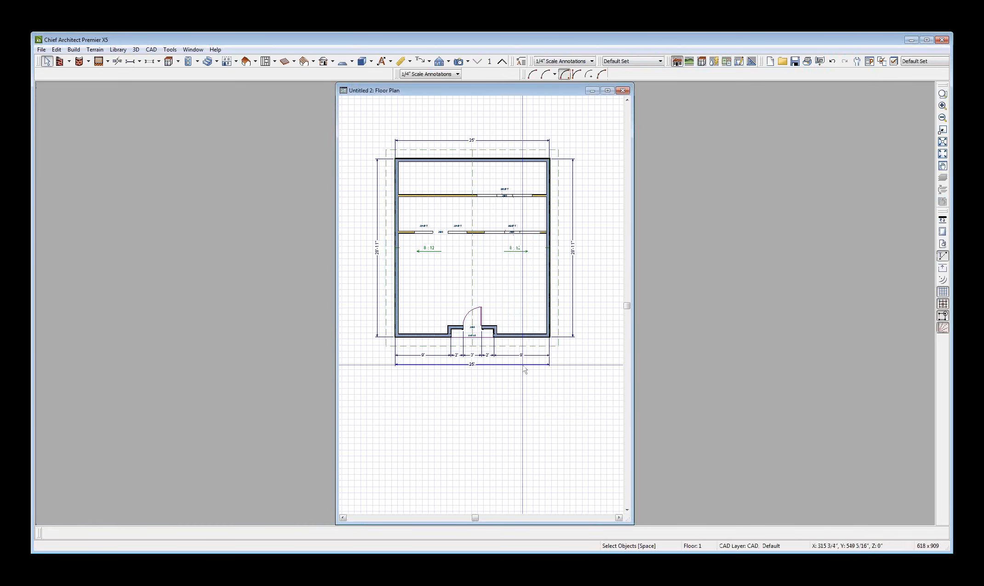
pyautogui.click(607, 90)
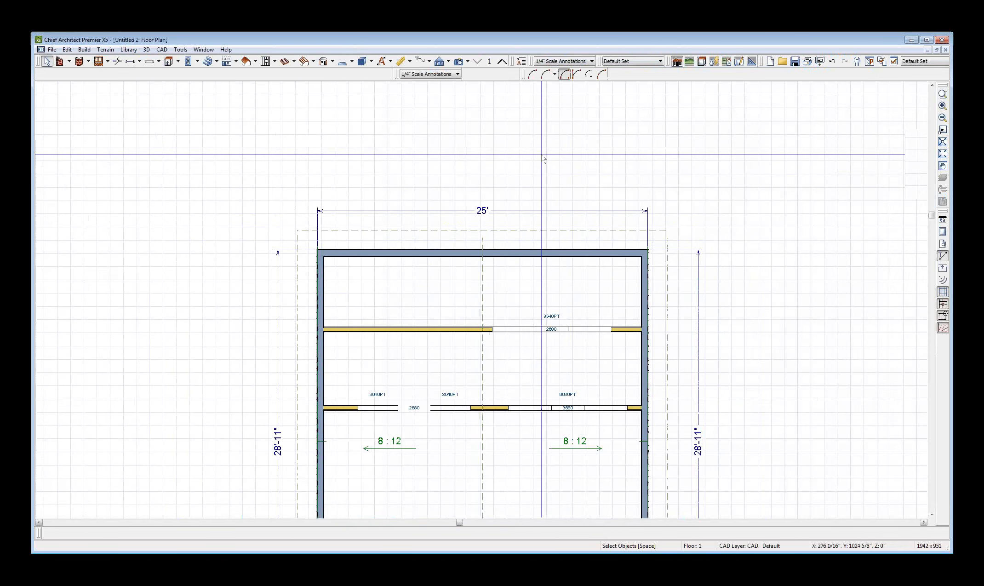
# Step: Draw a stepped, stair-like CAD polyline in the empty area in front of the building
pyautogui.scroll(5, 565, 361)
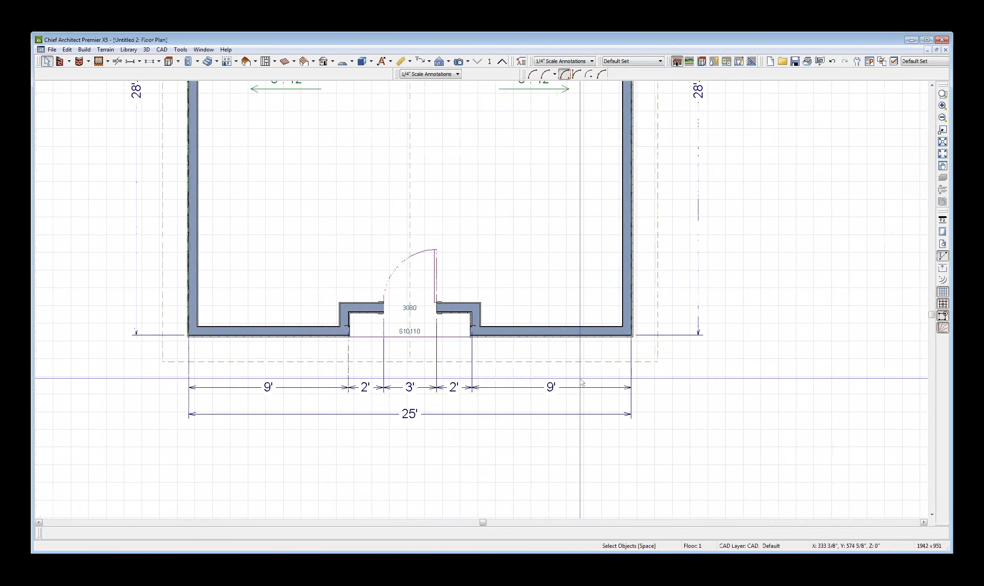
pyautogui.scroll(-2, 582, 388)
pyautogui.press('w')
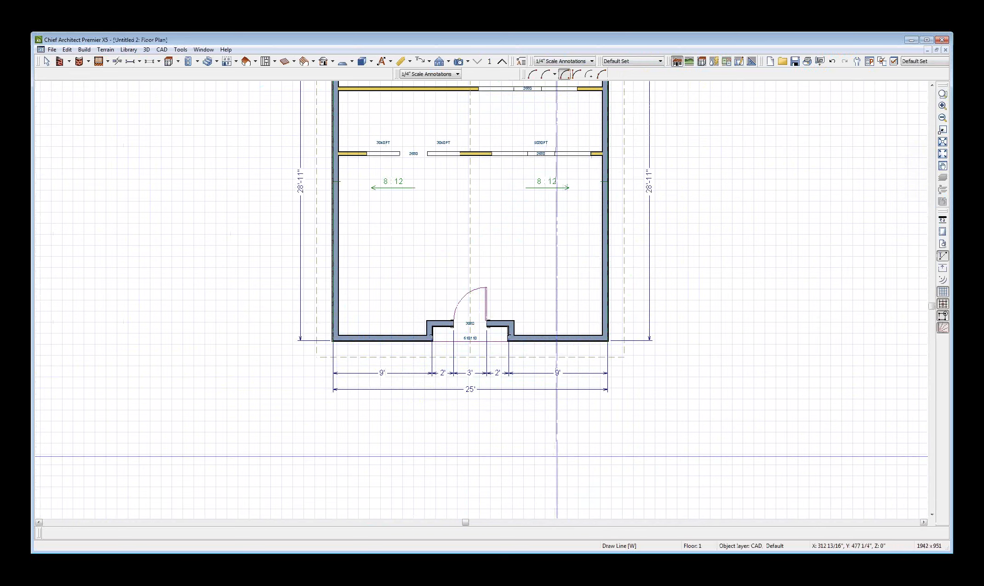
pyautogui.scroll(1, 557, 456)
pyautogui.scroll(1, 557, 456)
pyautogui.moveTo(511, 404)
pyautogui.mouseDown()
pyautogui.moveTo(570, 405)
pyautogui.moveTo(554, 420)
pyautogui.moveTo(584, 423)
pyautogui.moveTo(586, 440)
pyautogui.moveTo(569, 421)
pyautogui.moveTo(548, 421)
pyautogui.moveTo(547, 410)
pyautogui.moveTo(510, 394)
pyautogui.mouseUp()
pyautogui.scroll(6, 554, 420)
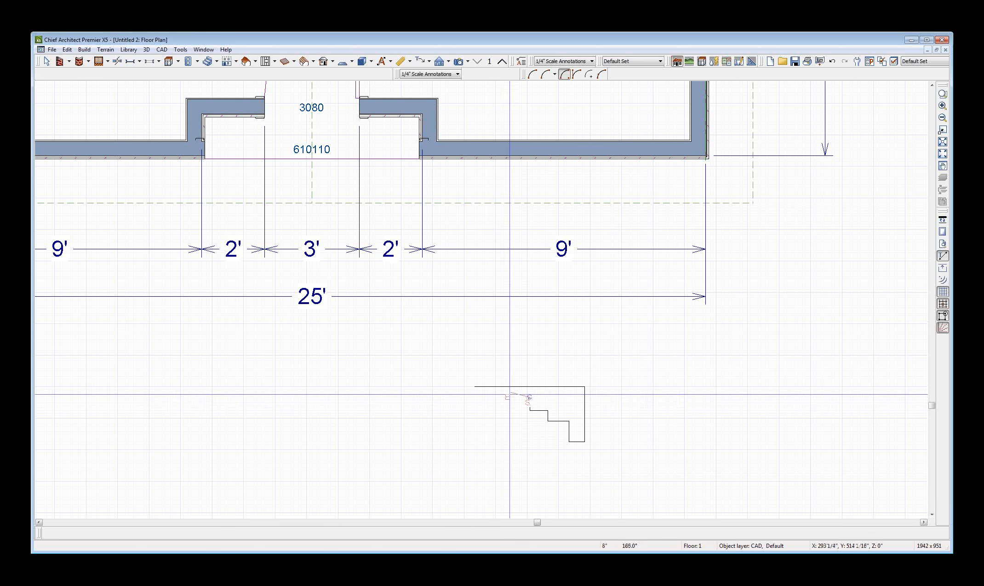
pyautogui.doubleClick(511, 393)
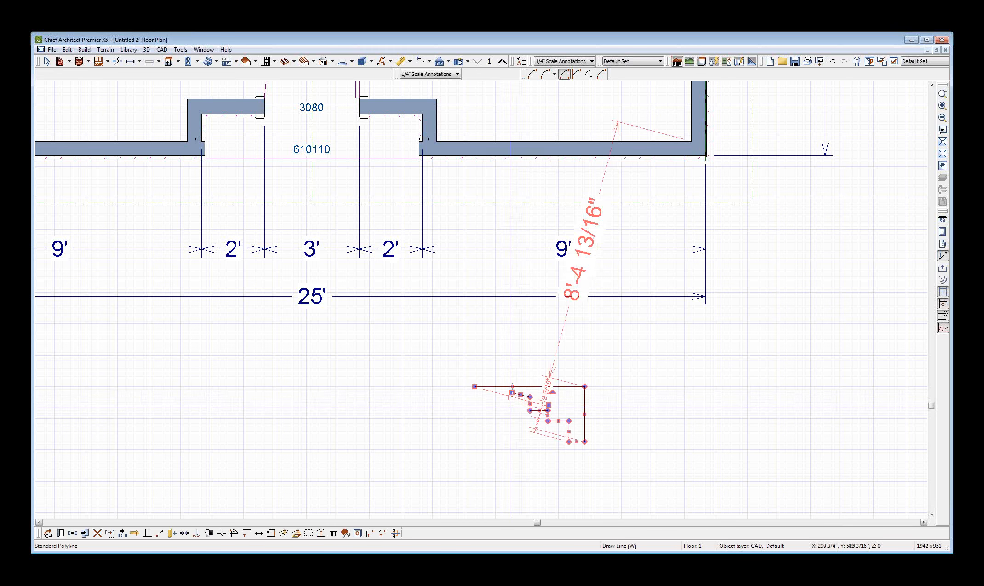
# Step: Extend the stepped polyline's open end level with the start of its long straight edge and close the outline with a short line
pyautogui.press('space')
pyautogui.click(514, 393)
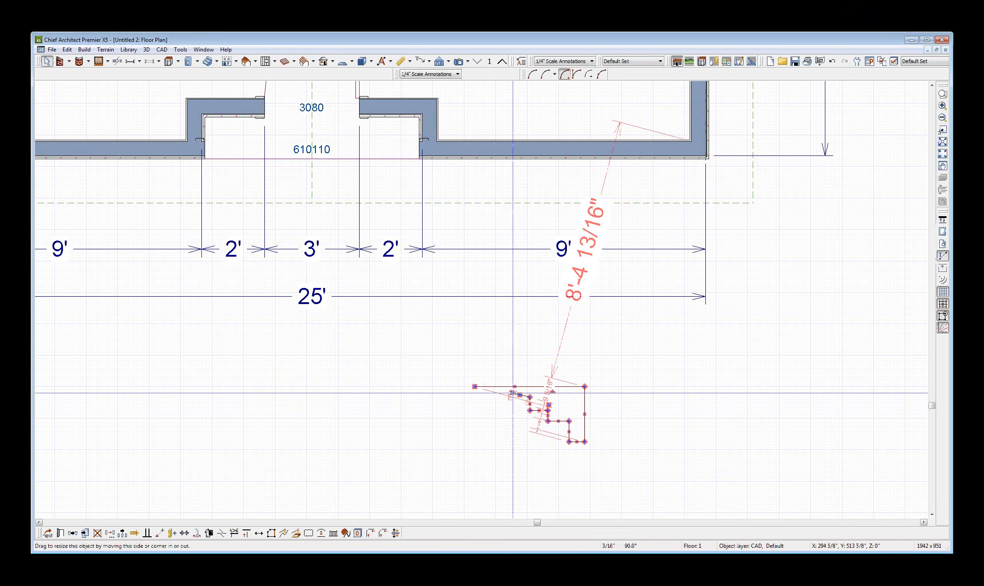
pyautogui.moveTo(512, 392)
pyautogui.mouseDown()
pyautogui.moveTo(478, 403)
pyautogui.moveTo(475, 387)
pyautogui.moveTo(476, 396)
pyautogui.mouseUp()
pyautogui.press('space')
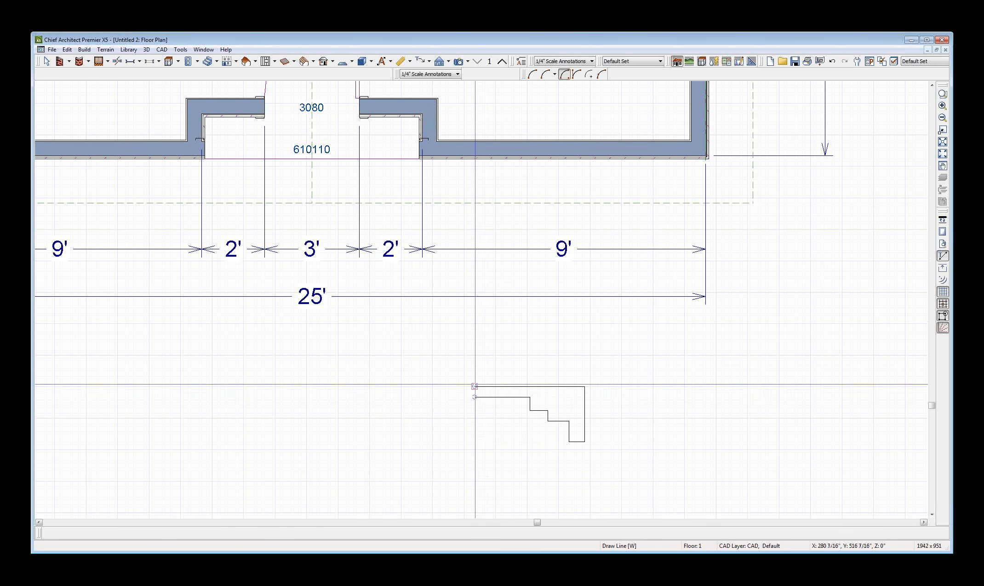
pyautogui.press('space')
pyautogui.scroll(-8, 522, 433)
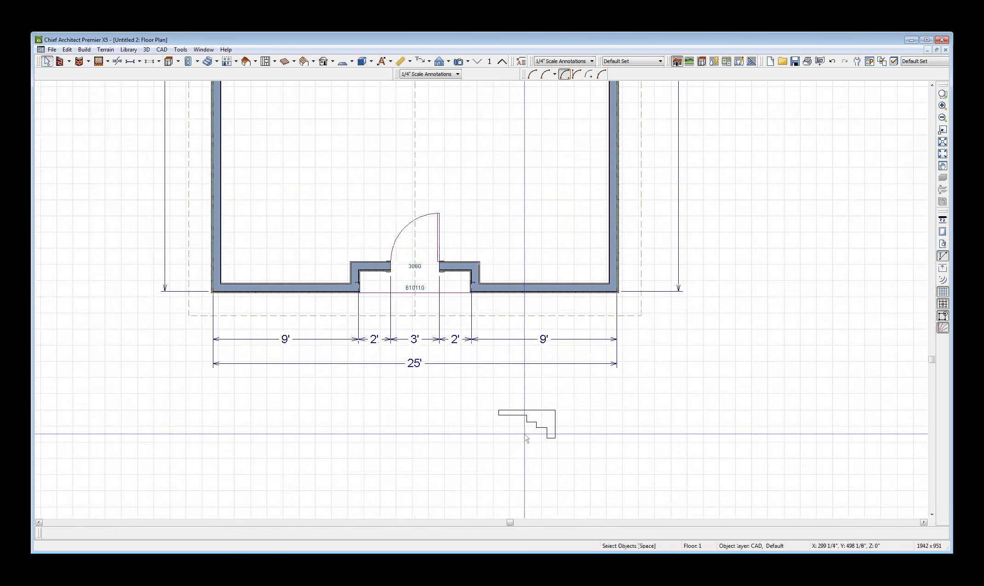
pyautogui.scroll(6, 521, 436)
pyautogui.scroll(-4, 519, 439)
pyautogui.scroll(3, 514, 469)
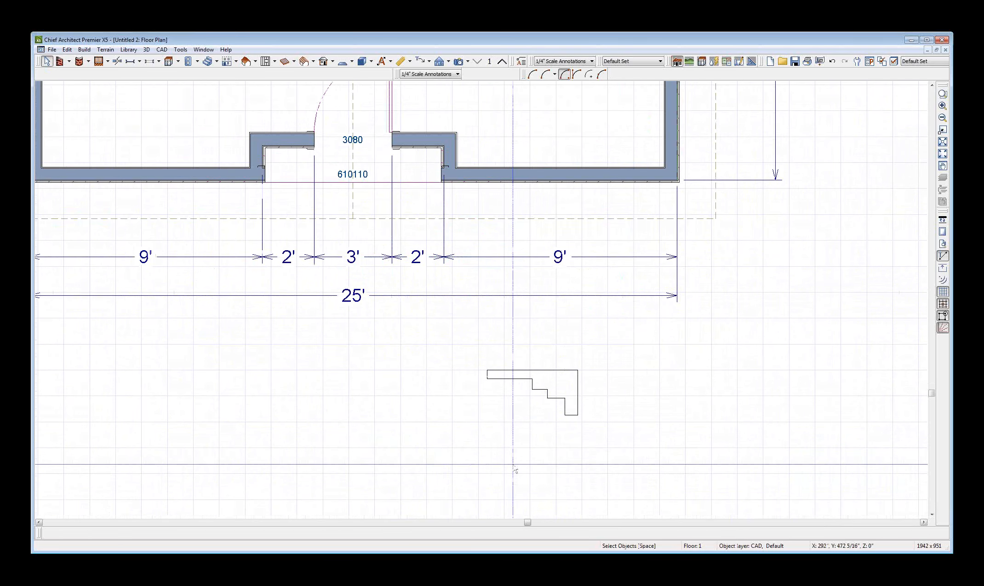
pyautogui.scroll(-1, 527, 448)
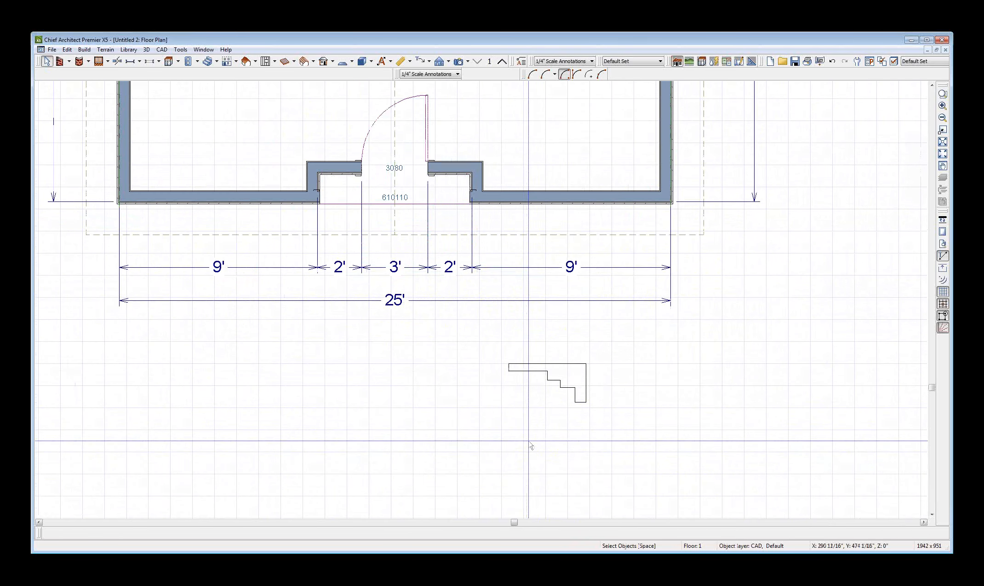
# Step: Draw a rectangular CAD polyline beside the stepped outline in front of the building and size it 2' wide by 1'-6" deep
pyautogui.scroll(2, 470, 398)
pyautogui.scroll(-3, 473, 396)
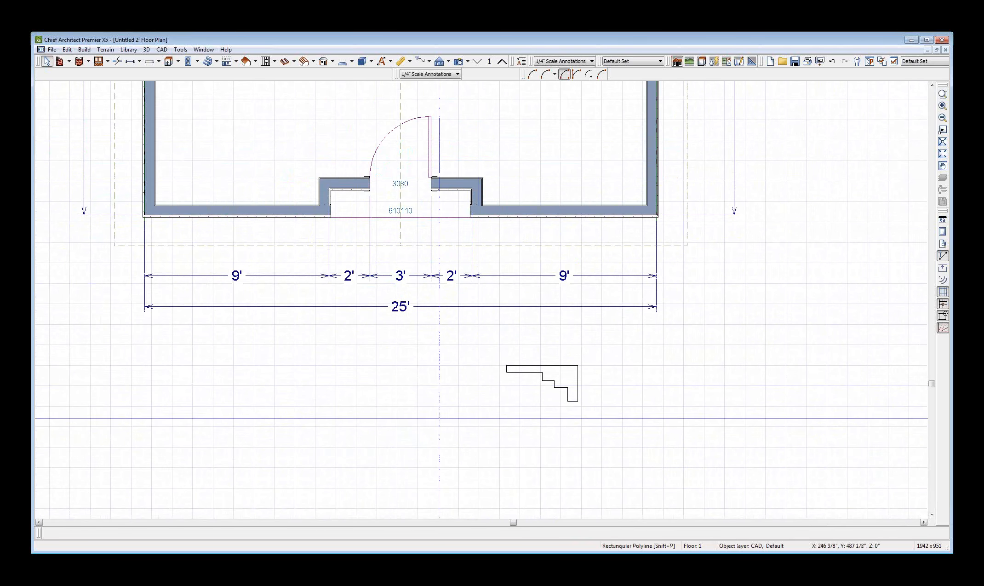
pyautogui.moveTo(298, 355); pyautogui.dragTo(372, 376)
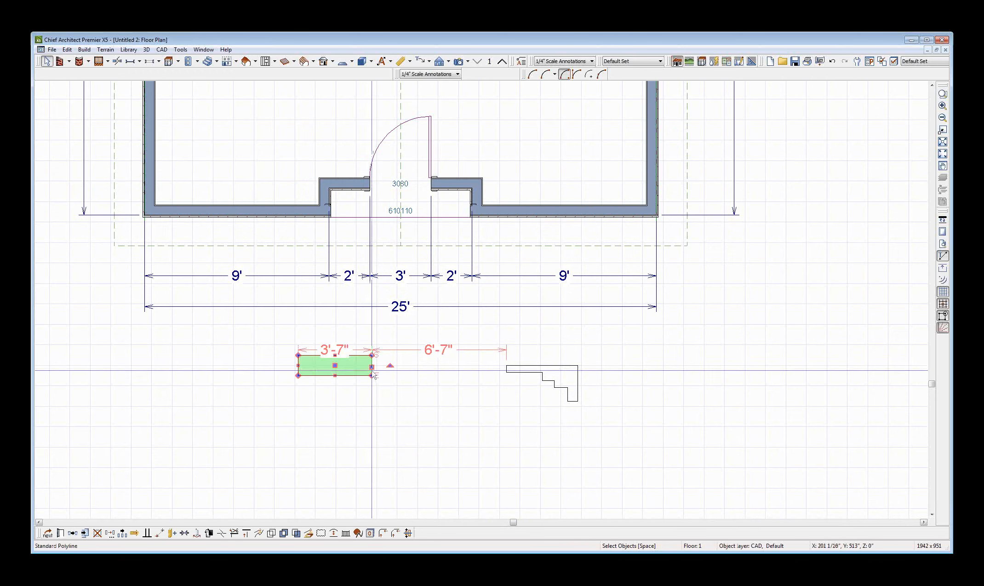
pyautogui.click(334, 351)
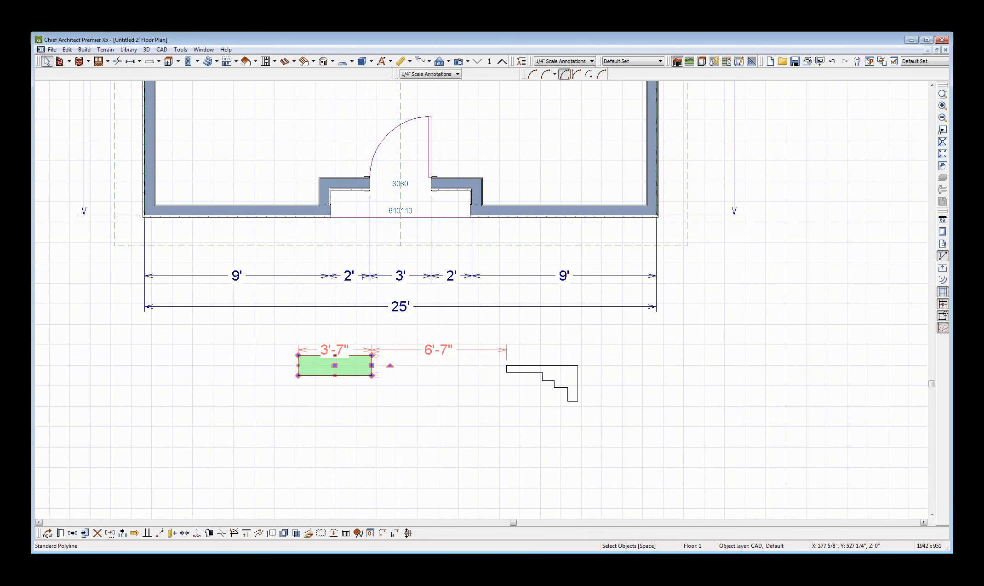
pyautogui.click(330, 375)
pyautogui.scroll(4, 325, 372)
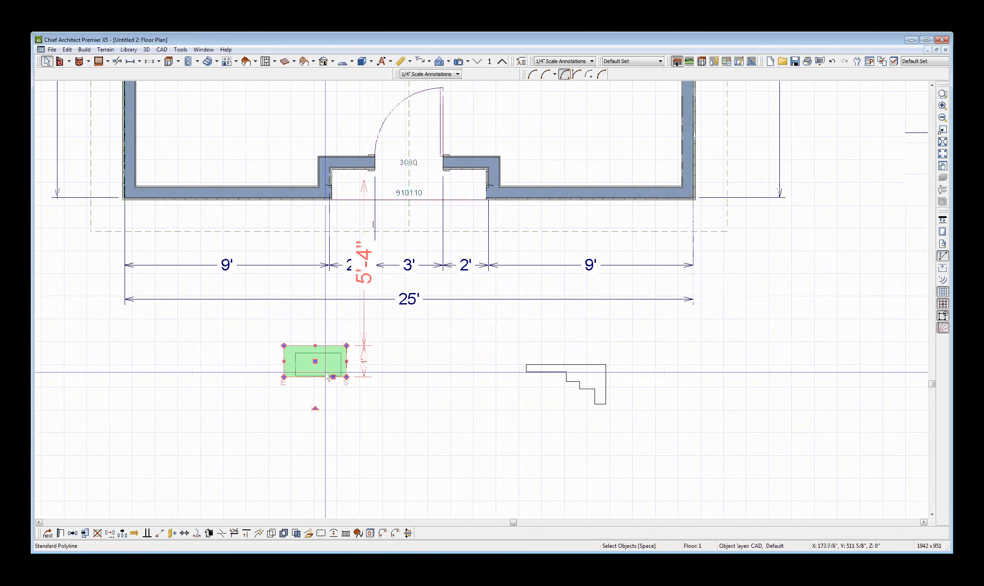
pyautogui.scroll(1, 327, 376)
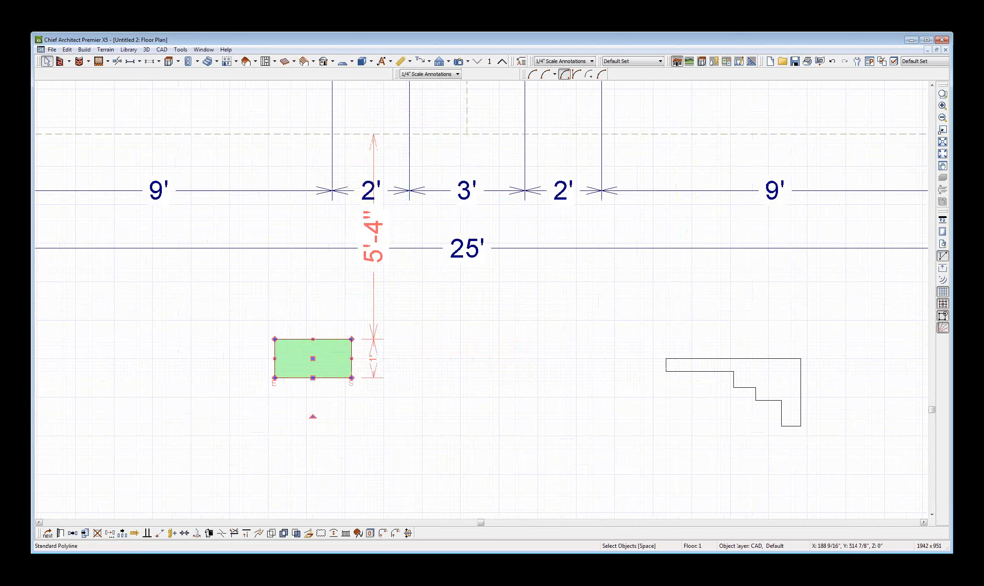
pyautogui.scroll(2, 263, 368)
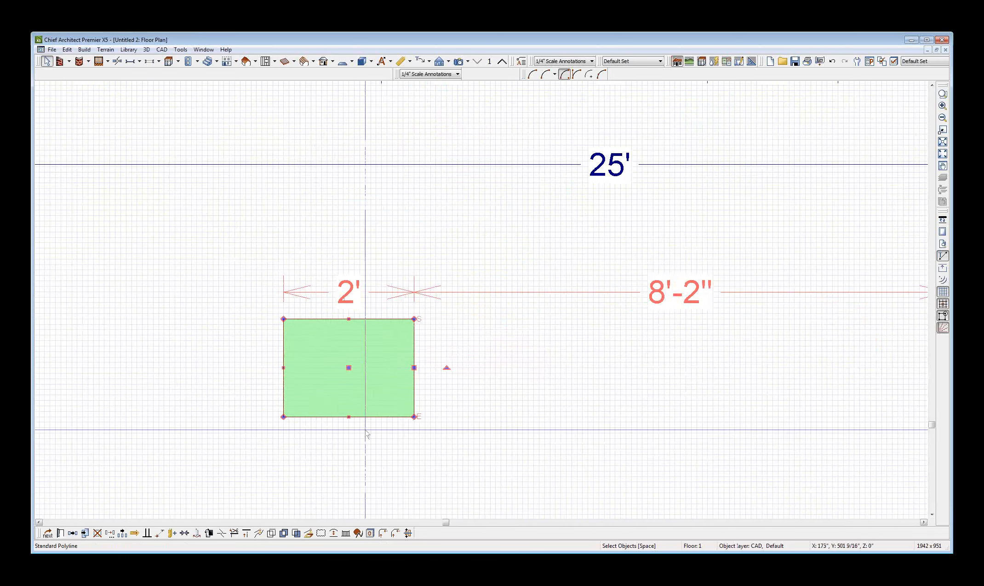
pyautogui.click(381, 426)
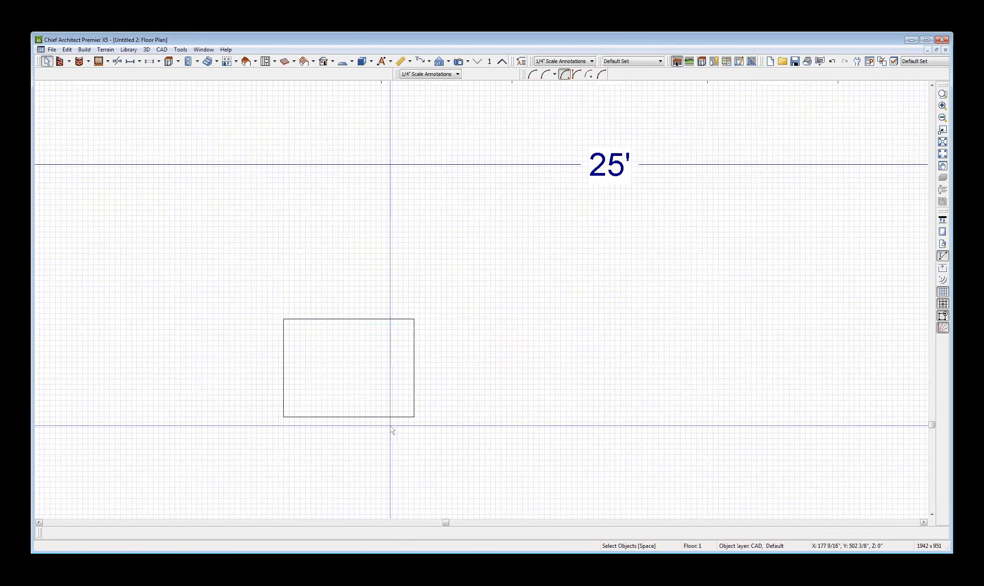
# Step: Turn the rectangle's lower edge into a six-step stair profile by repeatedly breaking it and moving each new segment inward
pyautogui.click(391, 417)
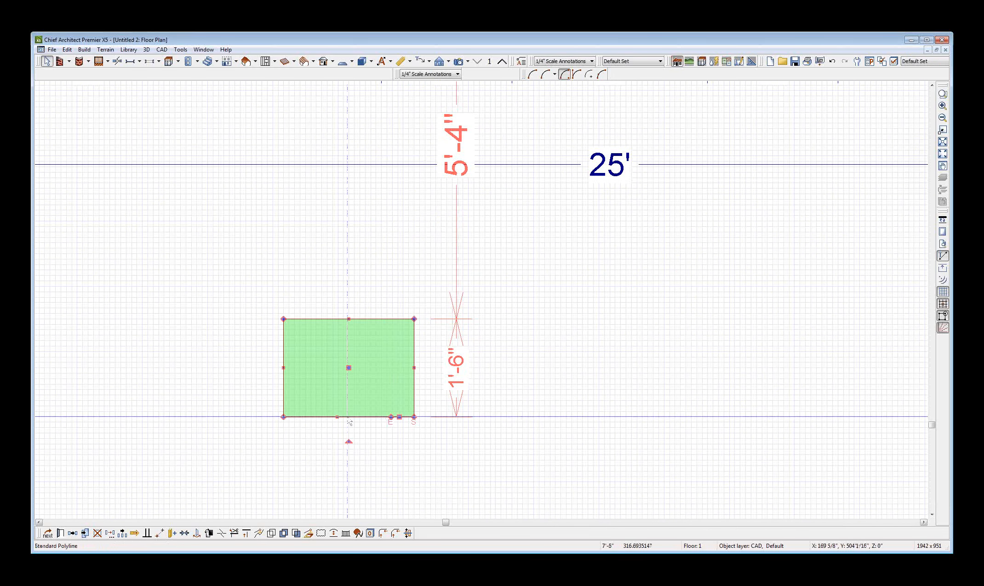
pyautogui.moveTo(337, 415); pyautogui.dragTo(303, 356)
pyautogui.press('3')
pyautogui.click(355, 394)
pyautogui.press('3')
pyautogui.click(340, 384)
pyautogui.click(323, 366)
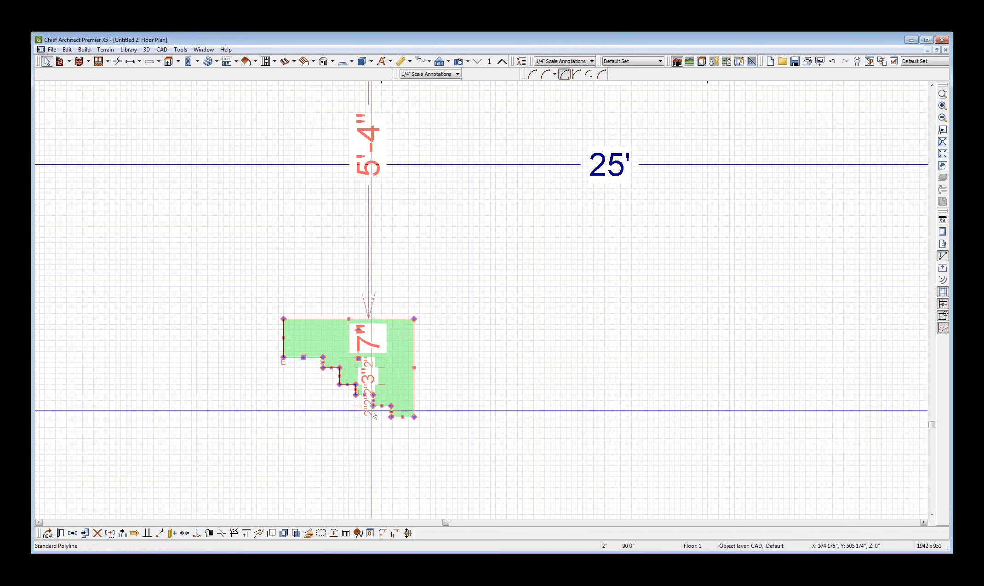
pyautogui.press('3')
pyautogui.click(303, 357)
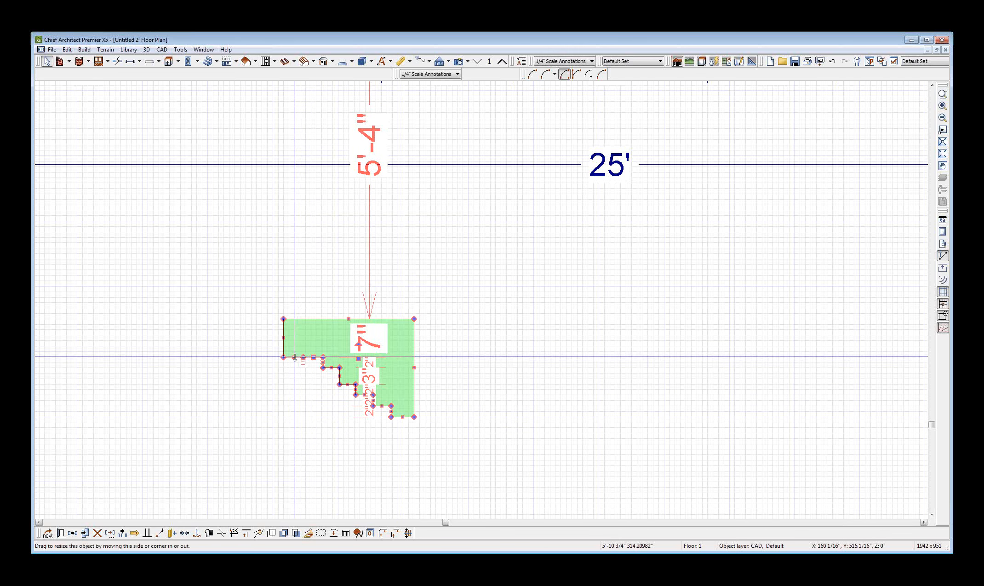
pyautogui.moveTo(295, 357); pyautogui.dragTo(295, 346)
pyautogui.scroll(-2, 347, 401)
pyautogui.click(263, 424)
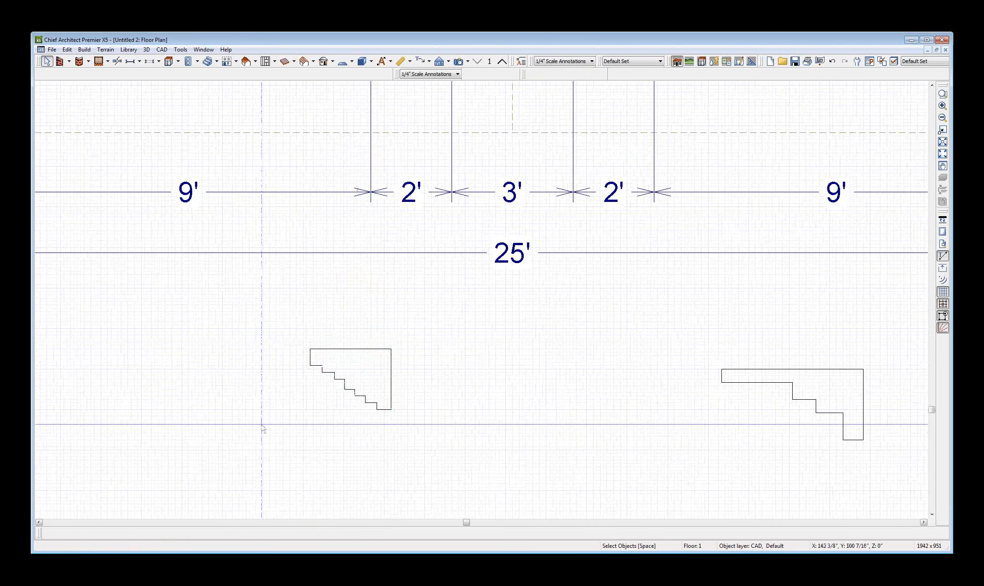
# Step: Draw a second rectangular polyline below the small stepped outline and size it 24" wide by 4" deep
pyautogui.scroll(-2, 322, 358)
pyautogui.scroll(-2, 414, 423)
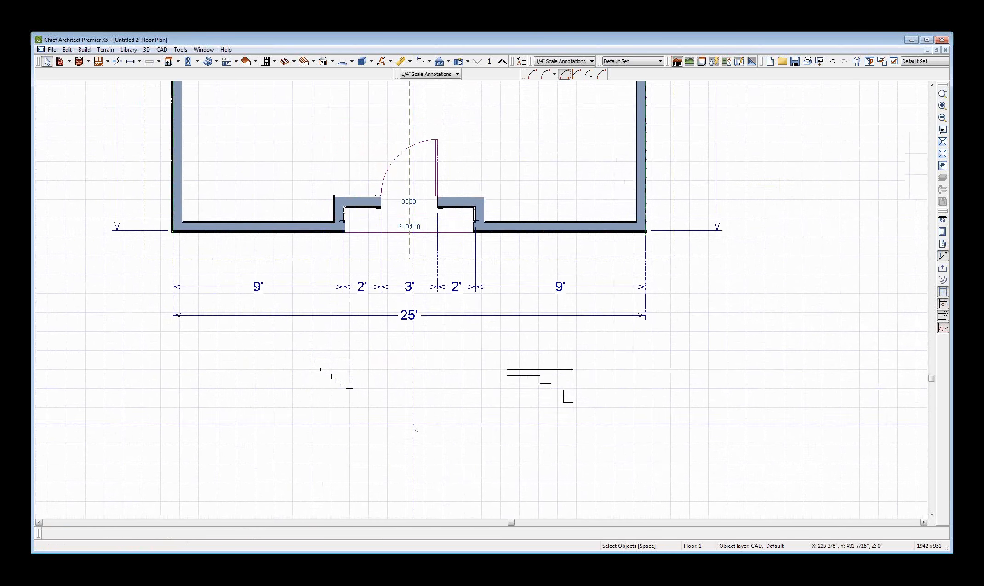
pyautogui.scroll(1, 410, 416)
pyautogui.hotkey('shift', 'p')
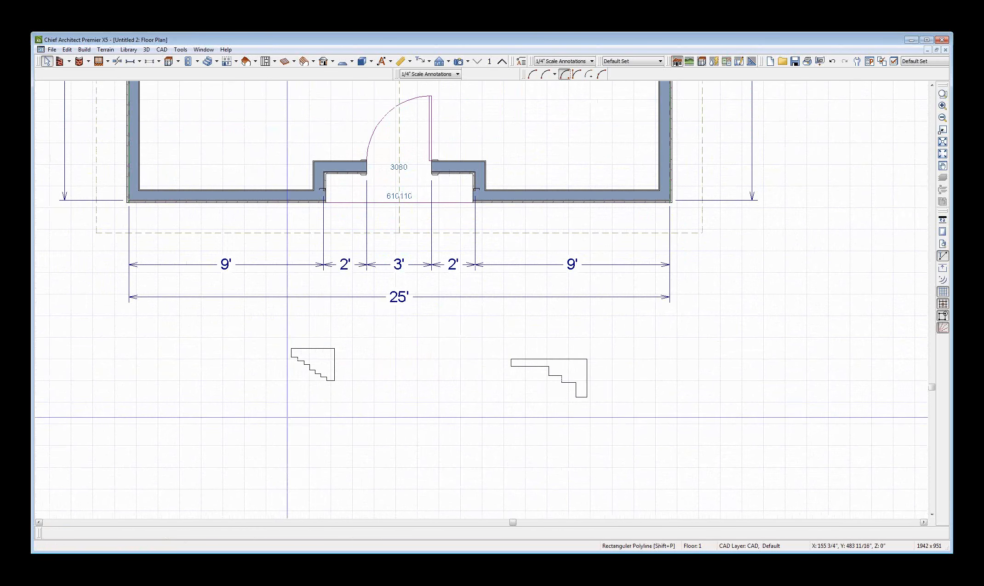
pyautogui.moveTo(288, 417); pyautogui.dragTo(366, 429)
pyautogui.scroll(2, 366, 429)
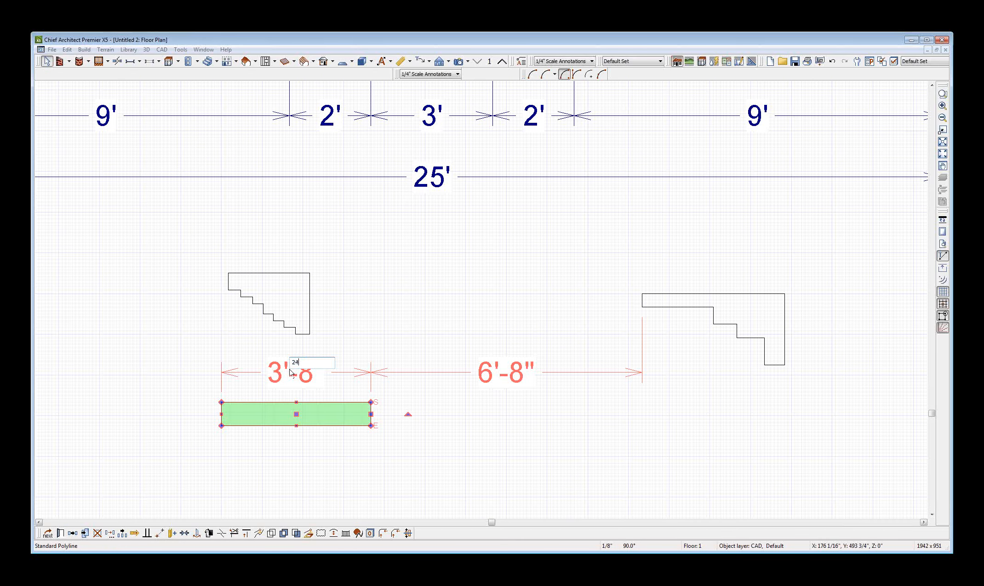
pyautogui.press('Return')
pyautogui.click(277, 424)
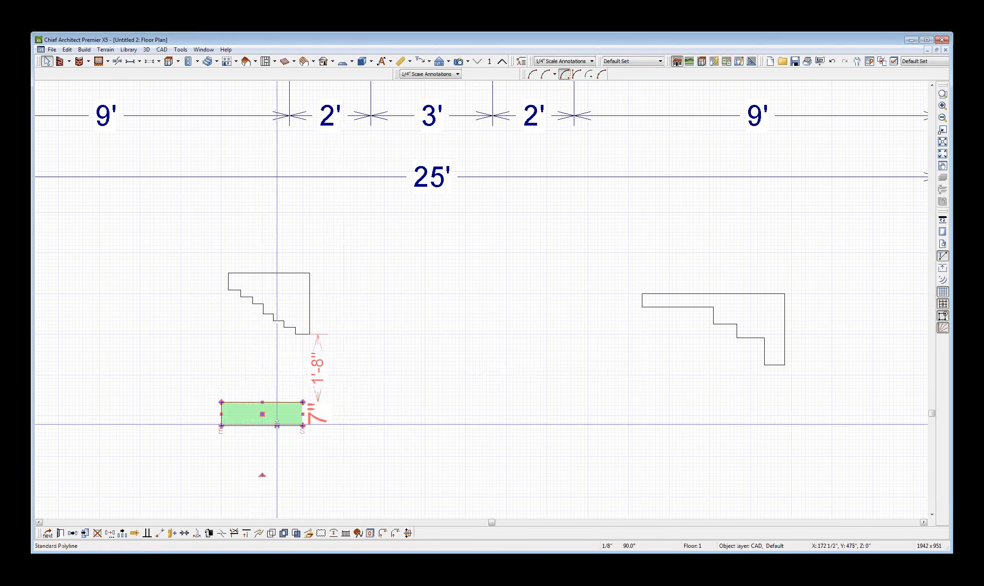
pyautogui.click(317, 417)
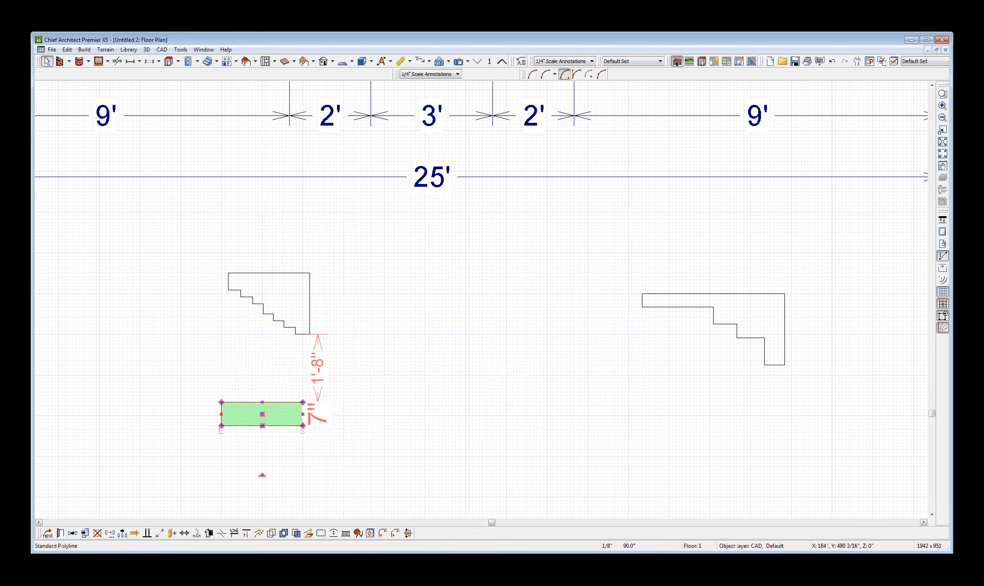
# Step: Replicate the thin rectangle with 7 copies, each moved by an X delta of 4" and a Y delta of -4"
pyautogui.scroll(-3, 352, 354)
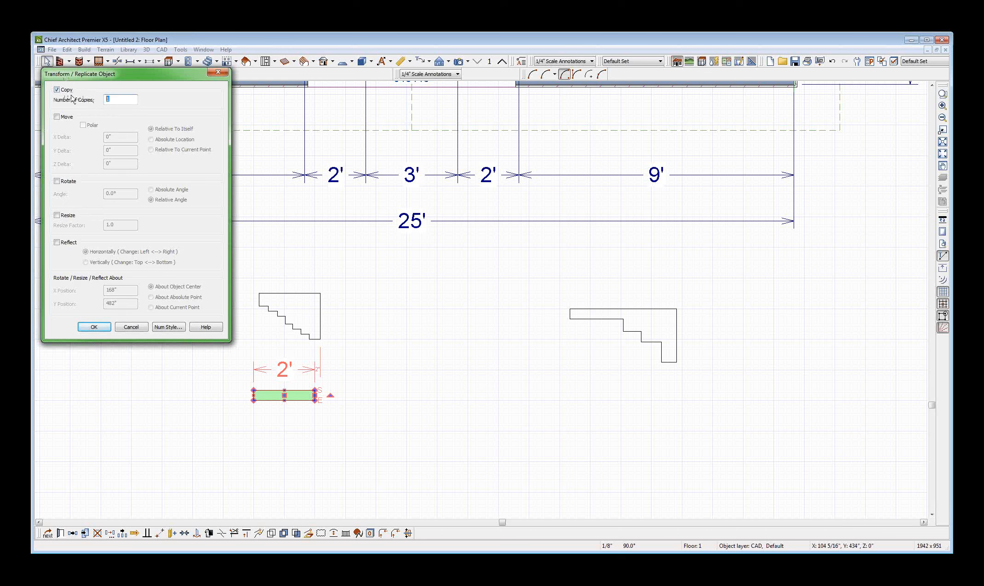
pyautogui.moveTo(112, 134); pyautogui.dragTo(69, 134)
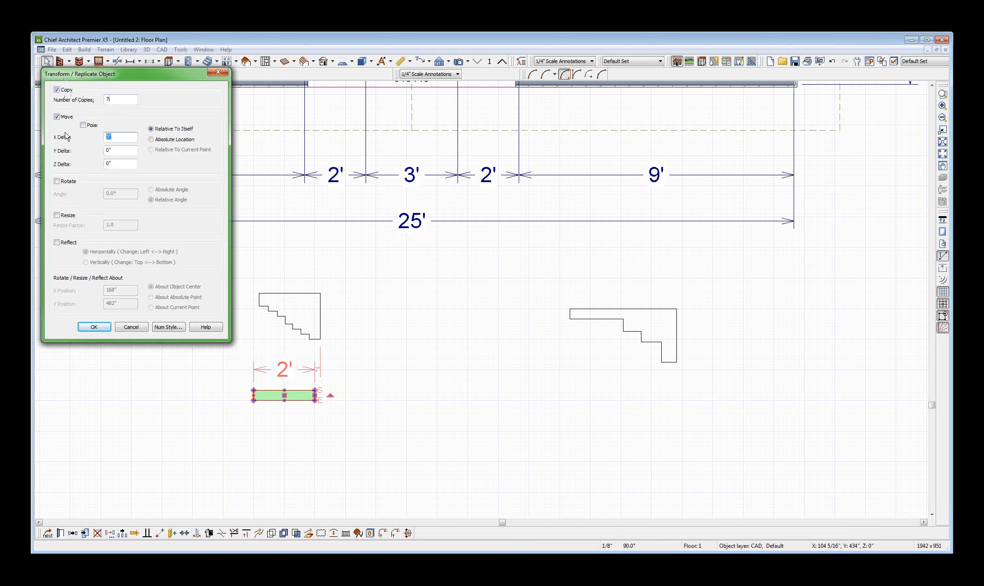
pyautogui.write('4')
pyautogui.moveTo(119, 150); pyautogui.dragTo(87, 151)
pyautogui.write('-4')
pyautogui.press('Return')
pyautogui.press('l')
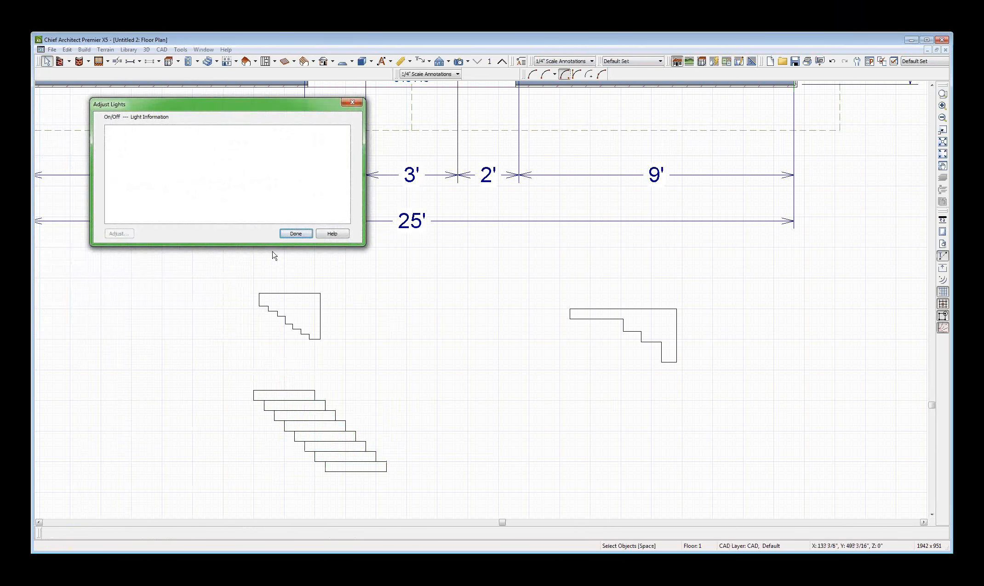
pyautogui.click(295, 233)
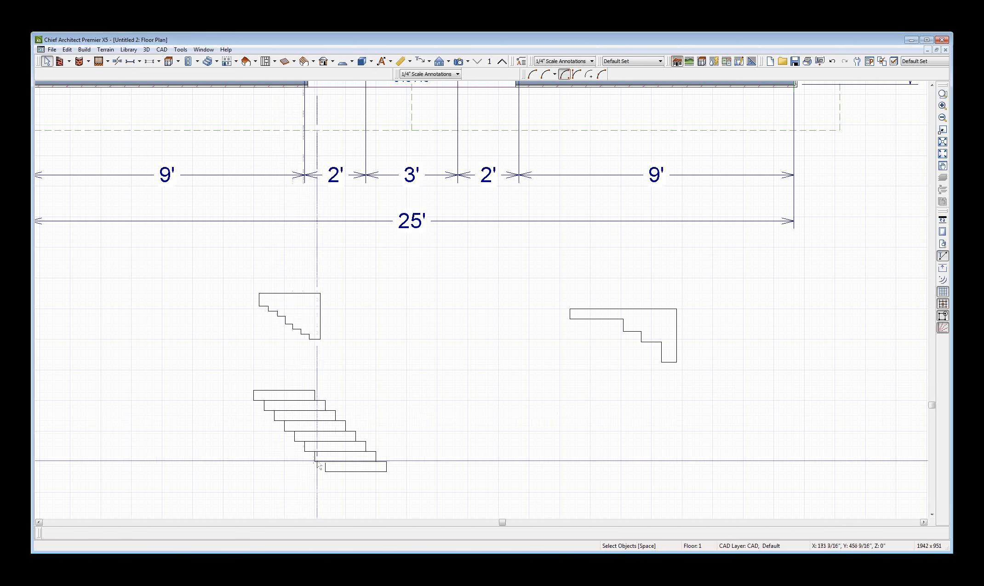
# Step: Delete the lowest copy and stretch the top rectangle to 4' so its end lines up with the lowest remaining rectangle
pyautogui.click(356, 465)
pyautogui.press('Delete')
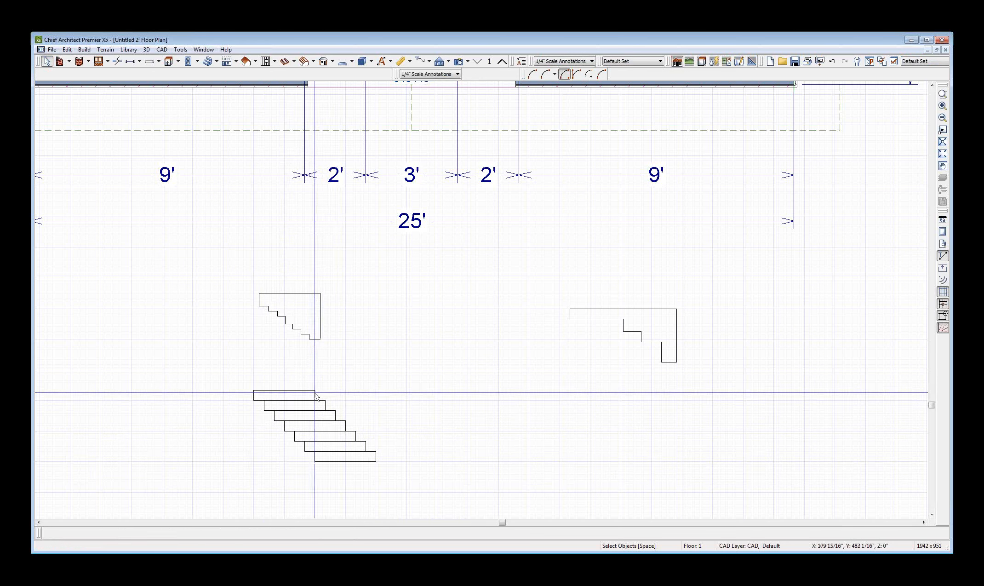
pyautogui.click(315, 398)
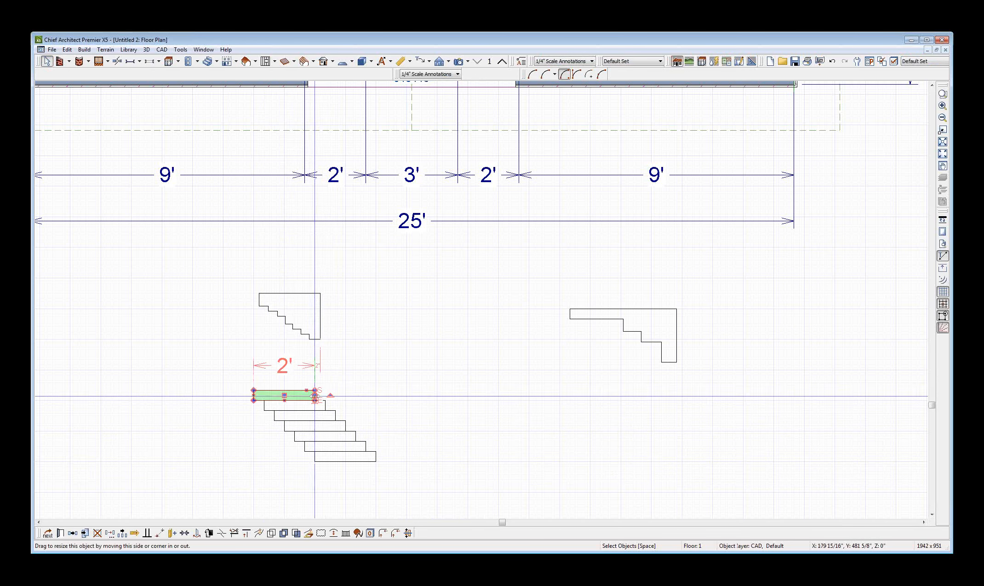
pyautogui.moveTo(315, 396); pyautogui.dragTo(375, 451)
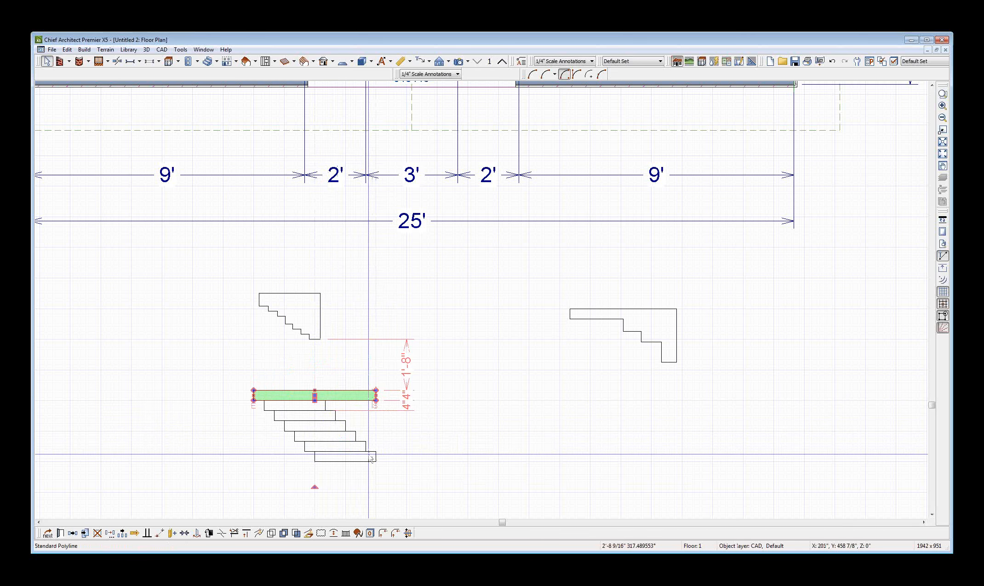
# Step: Merge all the stacked rectangles into one polyline with a union and delete the originals
pyautogui.moveTo(213, 369); pyautogui.dragTo(404, 501)
pyautogui.click(258, 533)
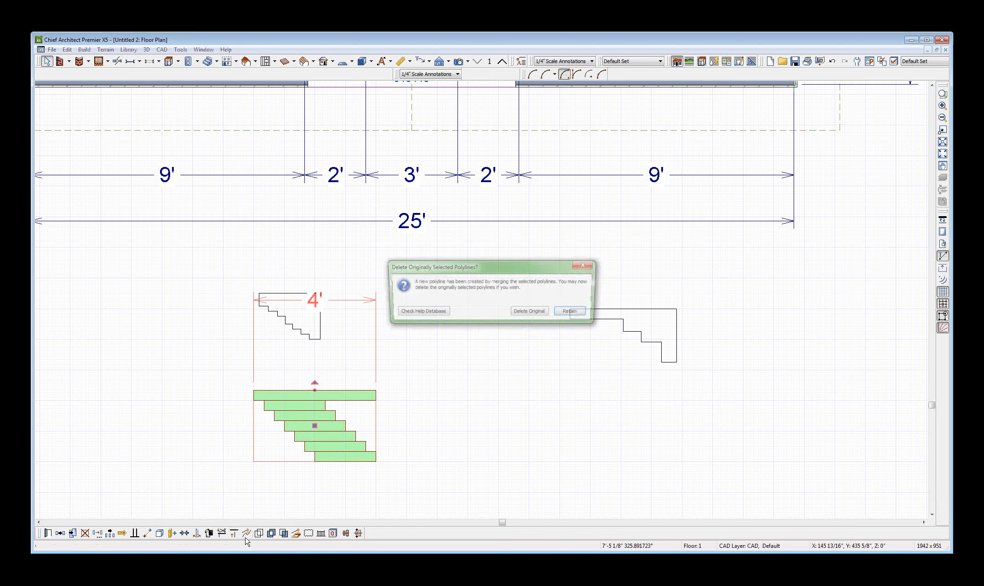
pyautogui.click(531, 312)
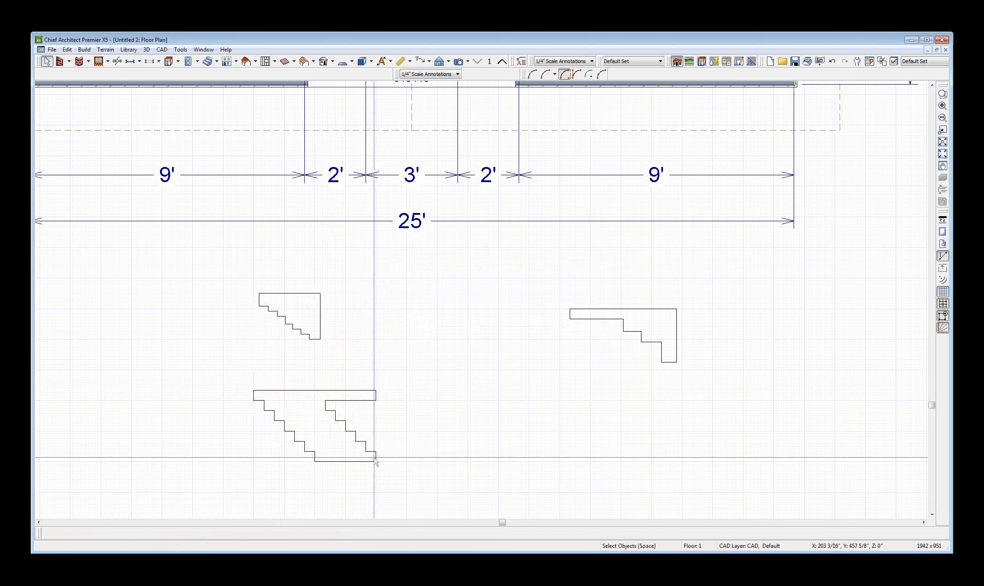
# Step: Join the right-hand ends of the merged shape into one straight vertical edge, deleting the intervening stepped lines
pyautogui.click(374, 458)
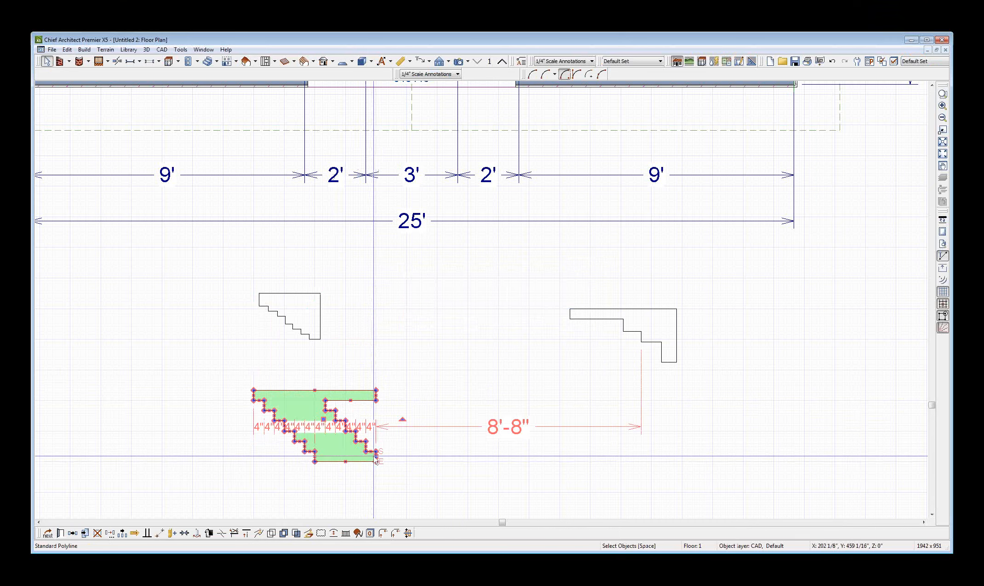
pyautogui.click(355, 391)
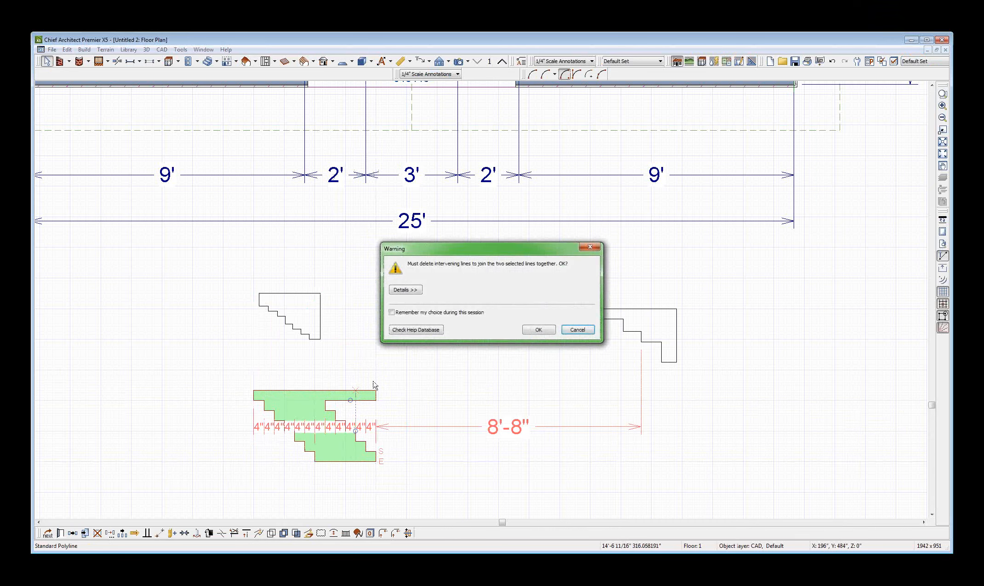
pyautogui.click(539, 329)
pyautogui.click(496, 402)
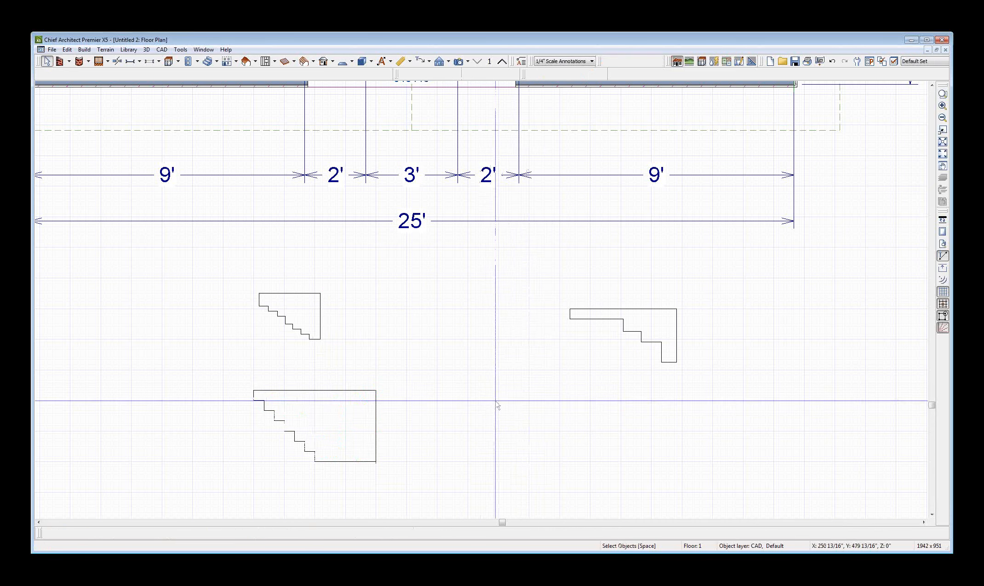
# Step: Move the merged outline's straight vertical edge inward until the lowest step is 4" wide
pyautogui.scroll(2, 384, 498)
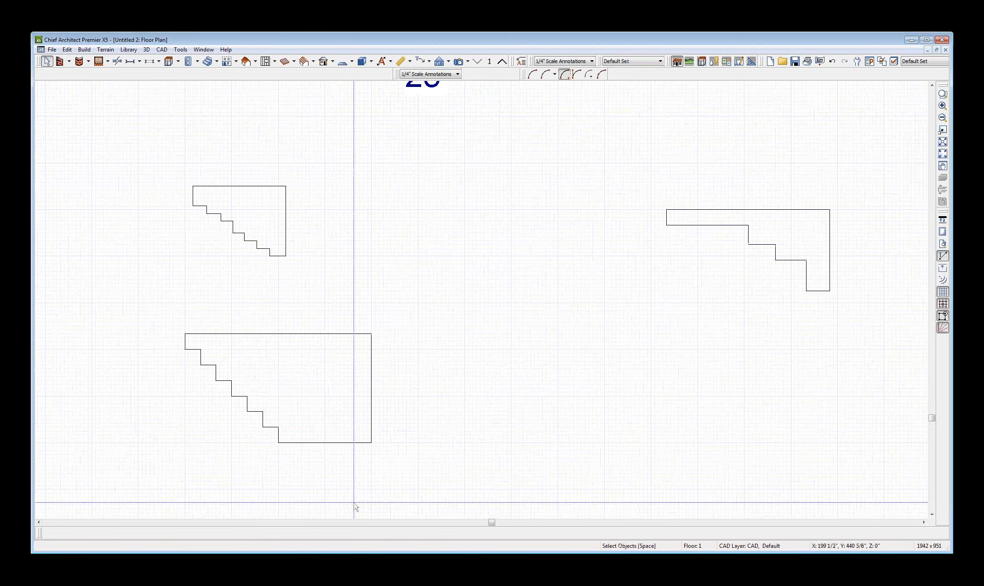
pyautogui.click(371, 371)
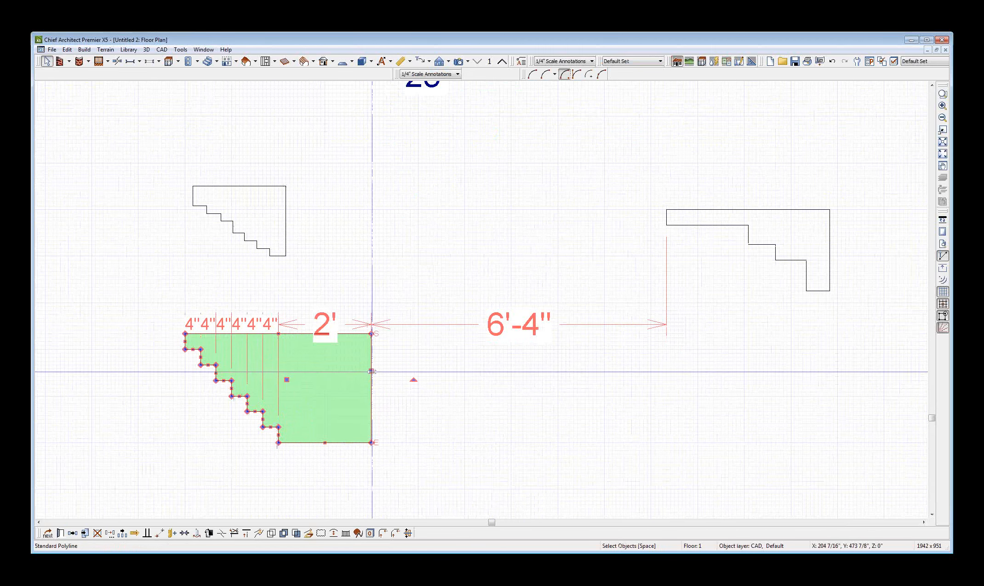
pyautogui.moveTo(372, 371); pyautogui.dragTo(296, 353)
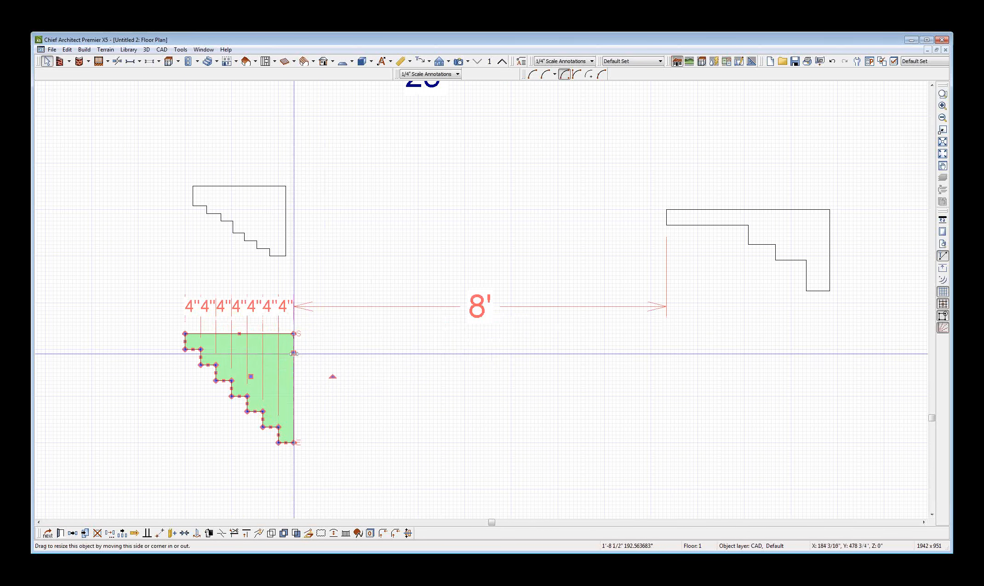
pyautogui.scroll(-1, 403, 403)
pyautogui.scroll(1, 403, 403)
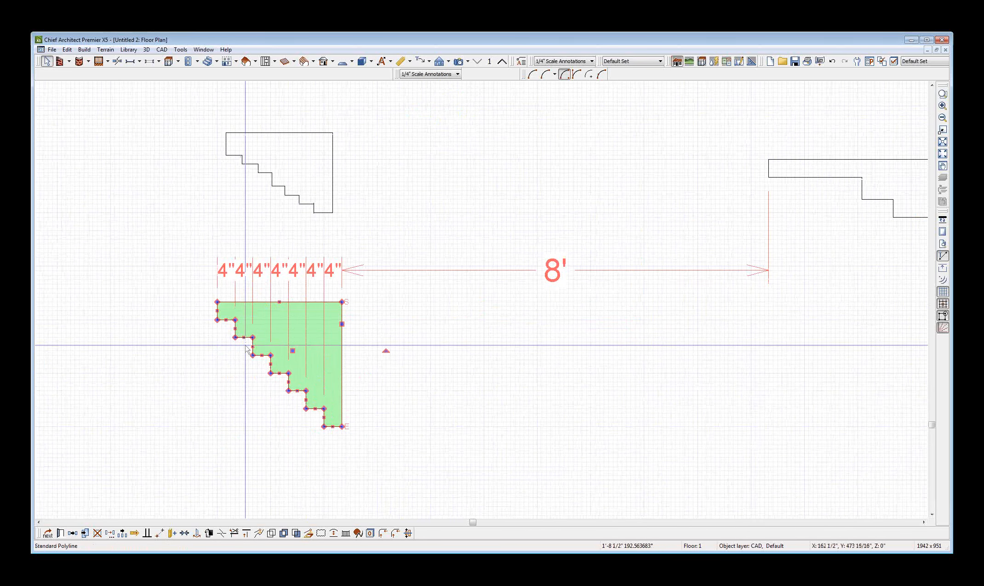
pyautogui.moveTo(287, 391); pyautogui.dragTo(346, 441)
pyautogui.scroll(-1, 346, 441)
pyautogui.scroll(1, 345, 439)
pyautogui.click(344, 433)
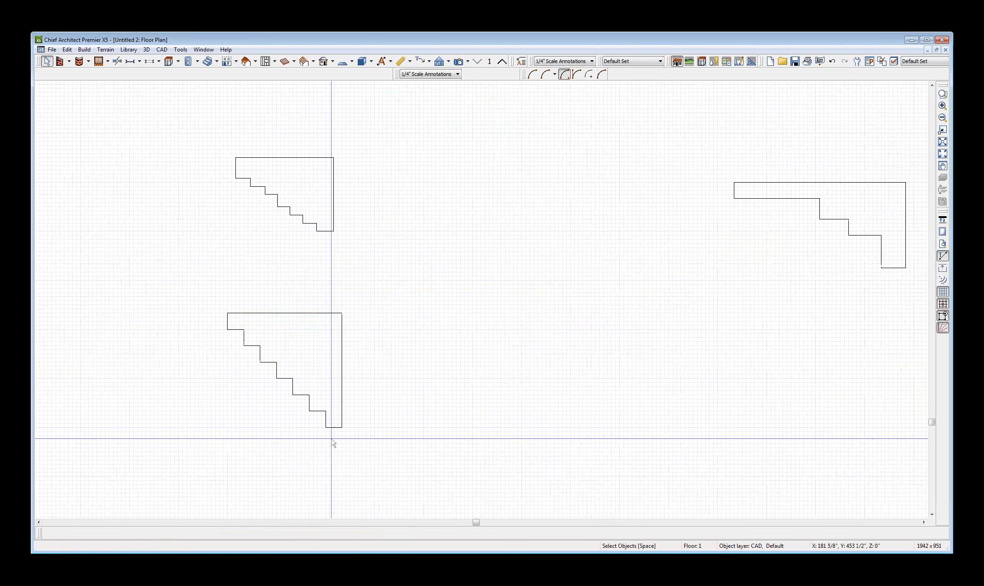
pyautogui.click(342, 419)
pyautogui.click(333, 432)
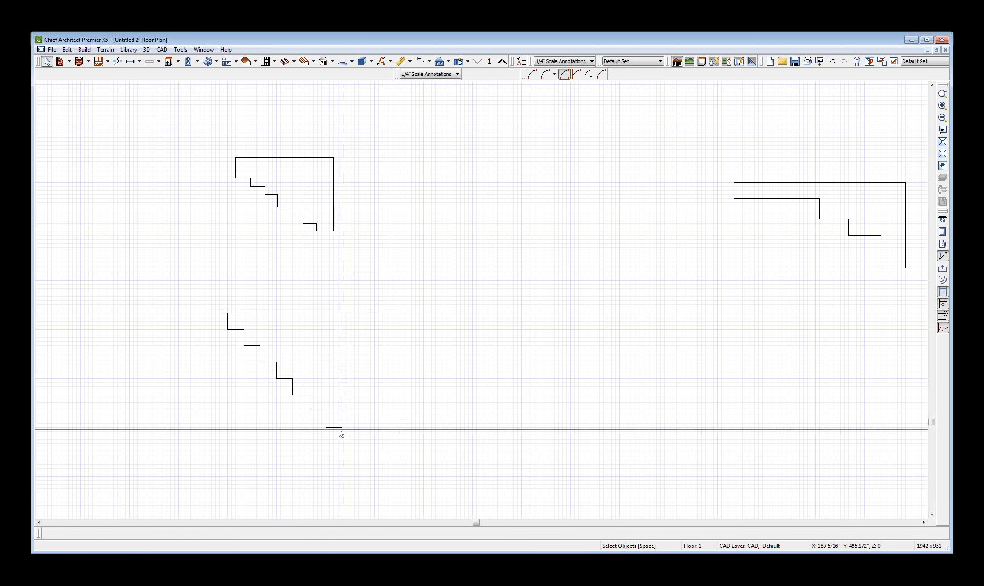
pyautogui.click(339, 429)
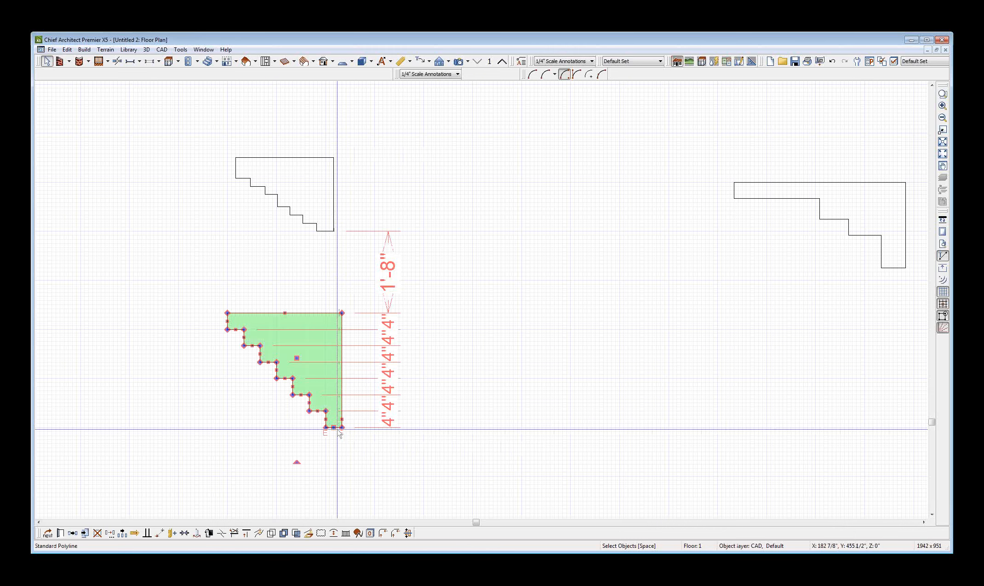
pyautogui.click(365, 424)
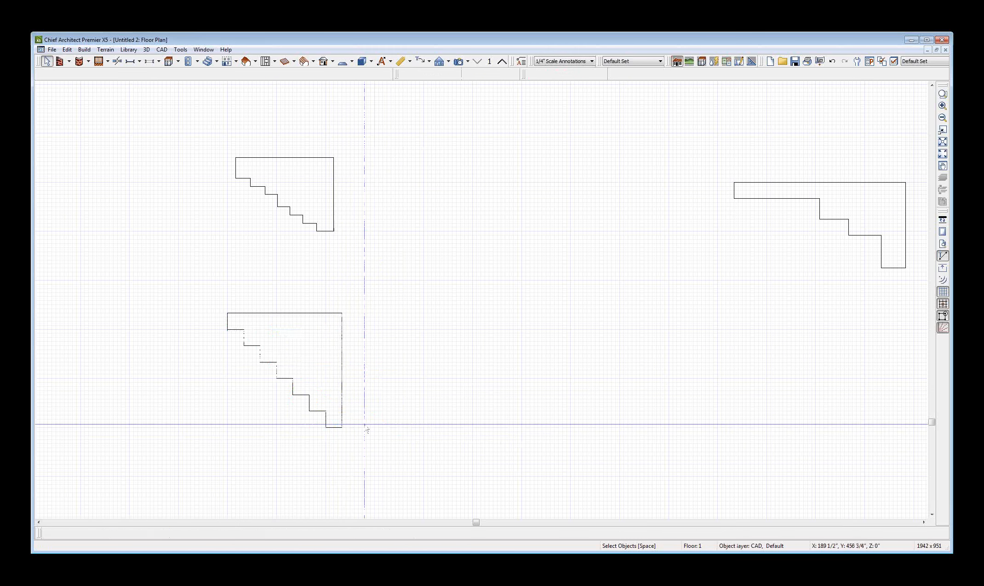
# Step: Convert the lower stepped polyline into a CAD block
pyautogui.click(341, 368)
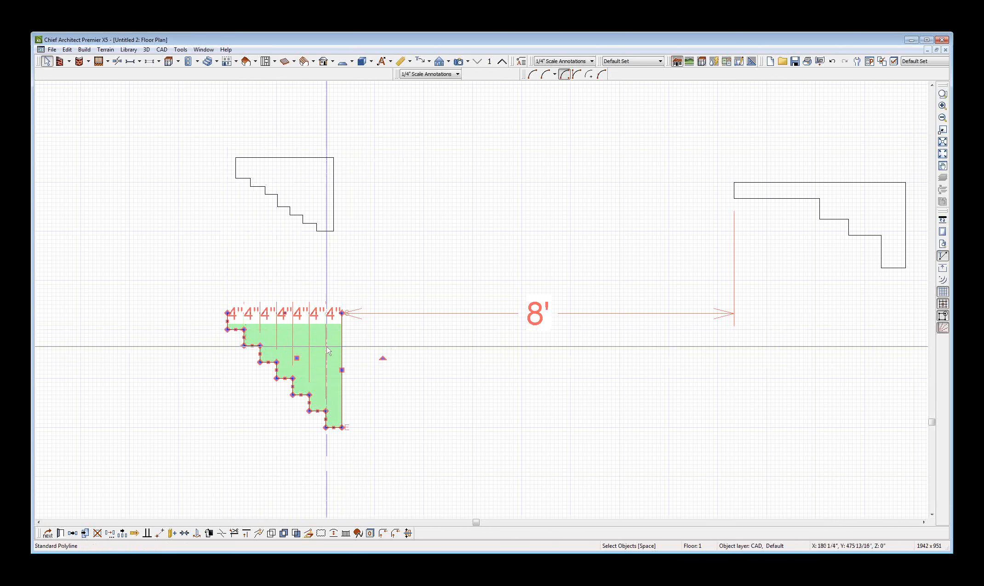
pyautogui.click(342, 342)
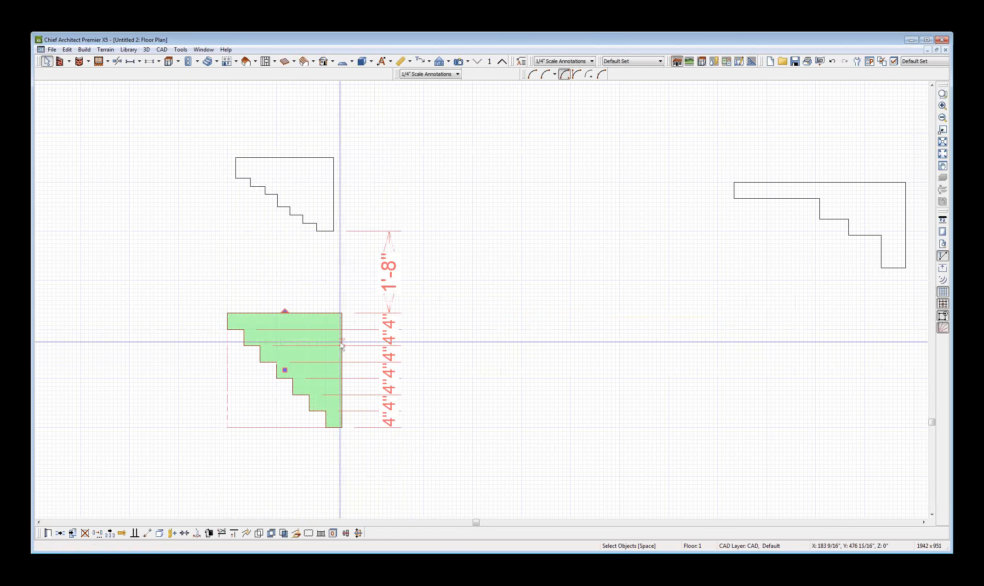
pyautogui.click(158, 533)
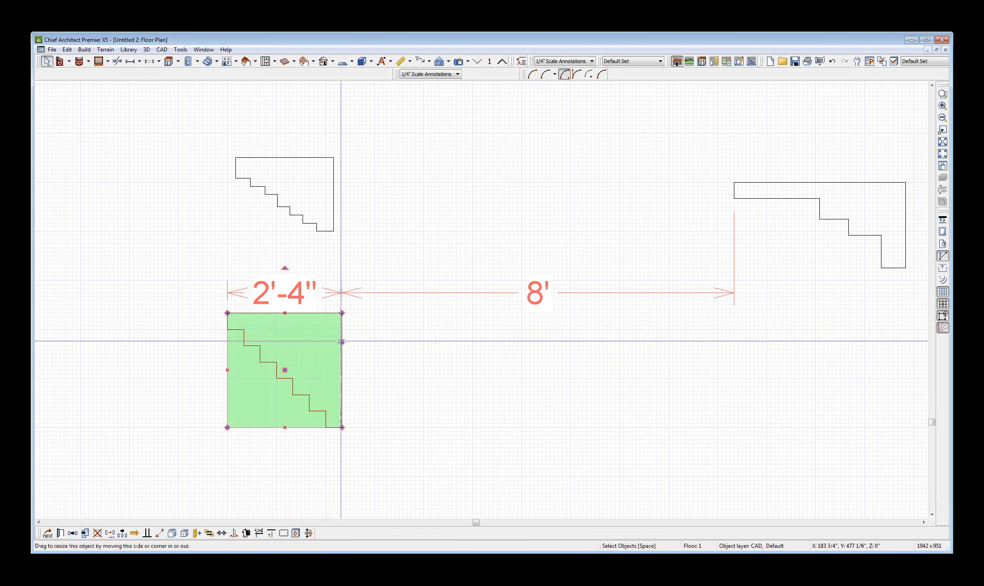
# Step: Resize the stepped CAD block to 2' wide and 1'-6" high
pyautogui.moveTo(341, 342); pyautogui.dragTo(326, 343)
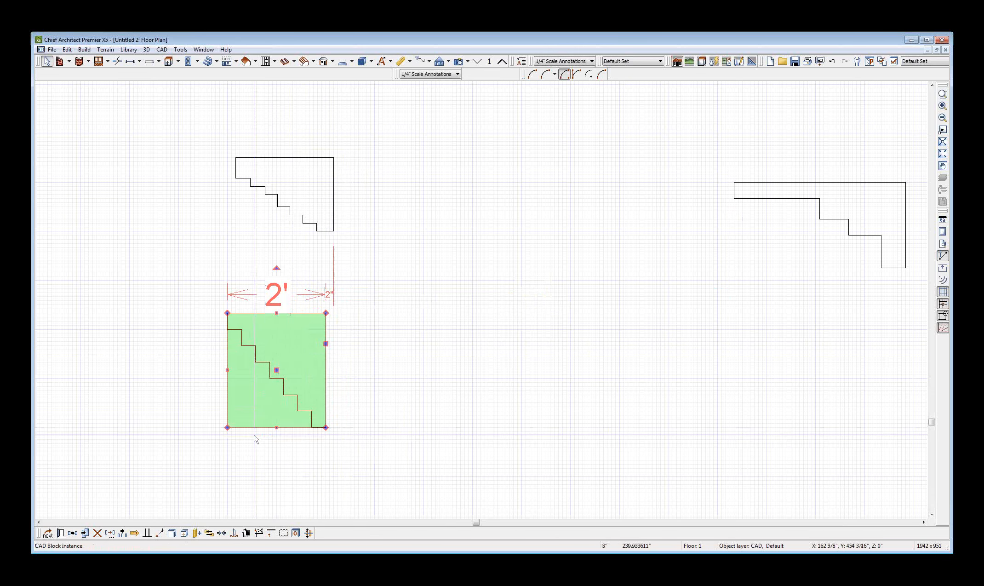
pyautogui.press('Escape')
pyautogui.click(309, 427)
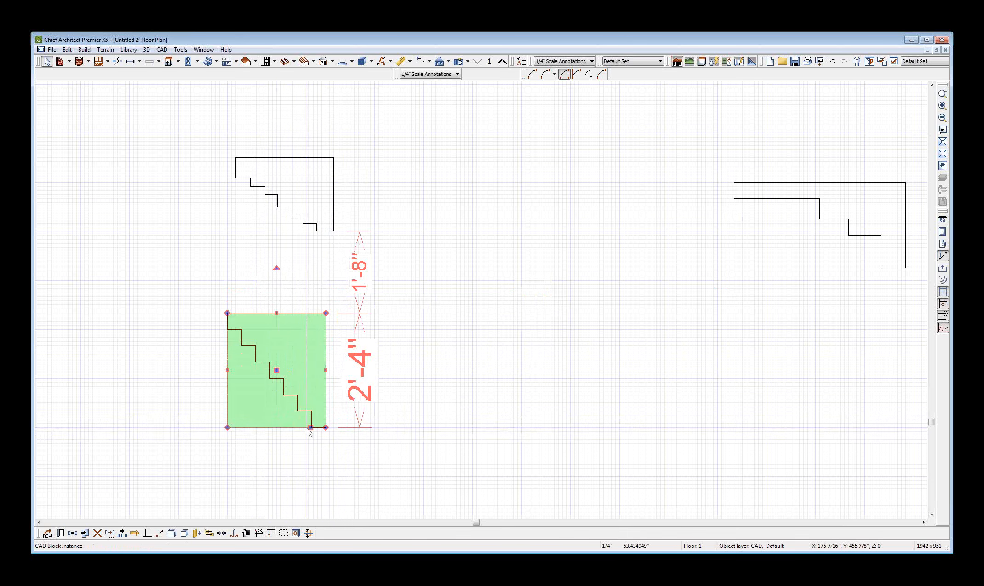
pyautogui.moveTo(311, 427); pyautogui.dragTo(296, 385)
pyautogui.press('Escape')
pyautogui.scroll(-5, 332, 360)
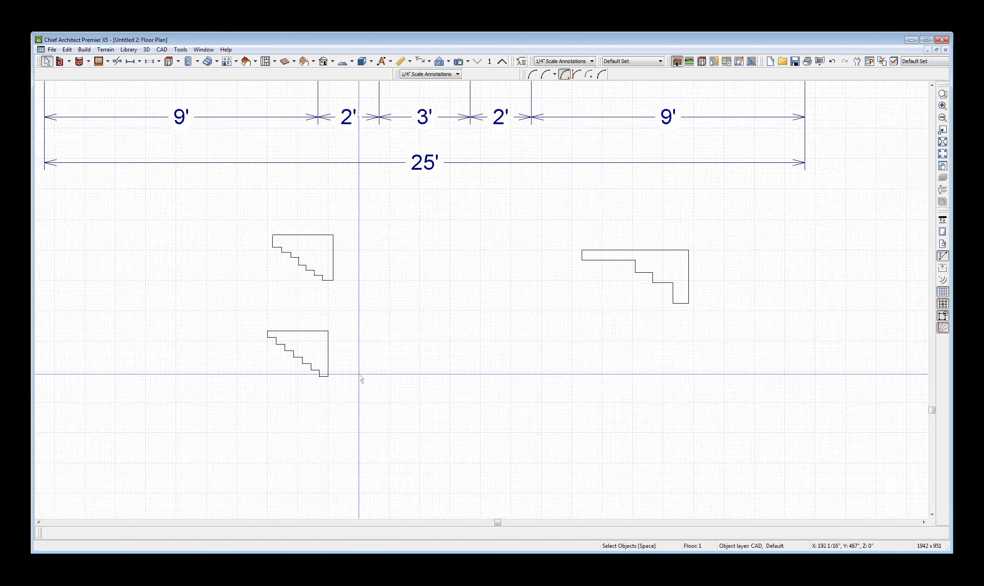
pyautogui.click(581, 256)
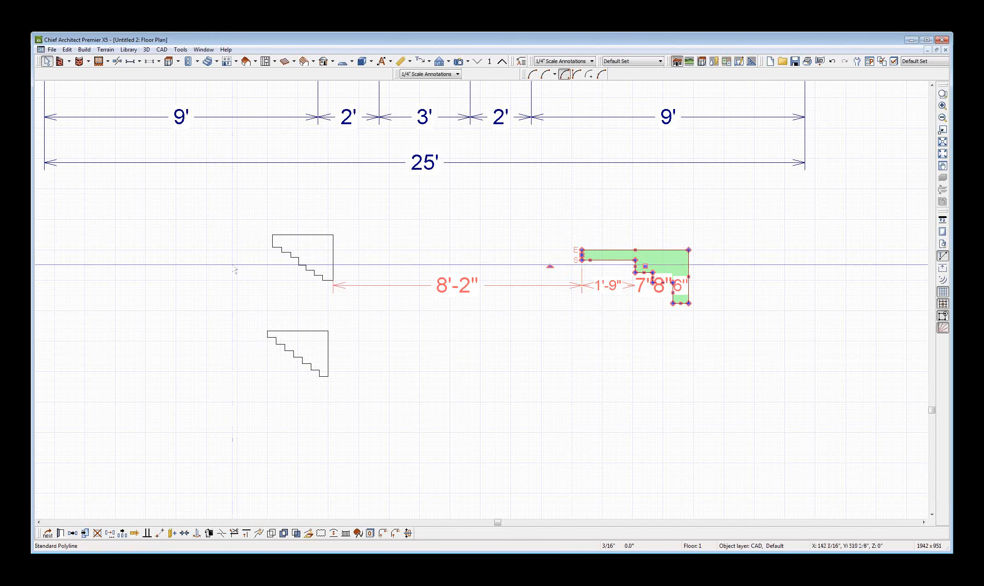
pyautogui.click(296, 259)
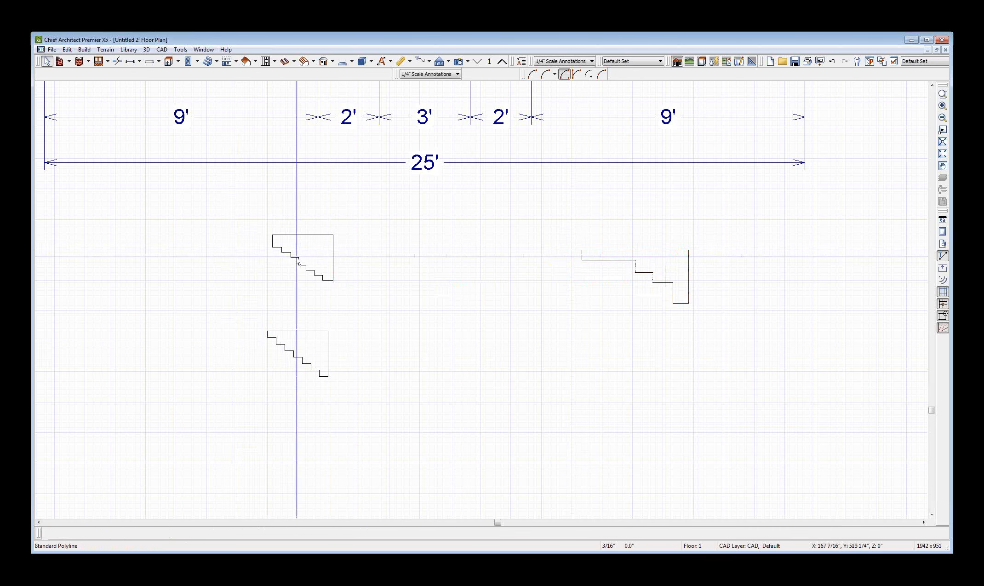
pyautogui.click(307, 358)
pyautogui.click(454, 340)
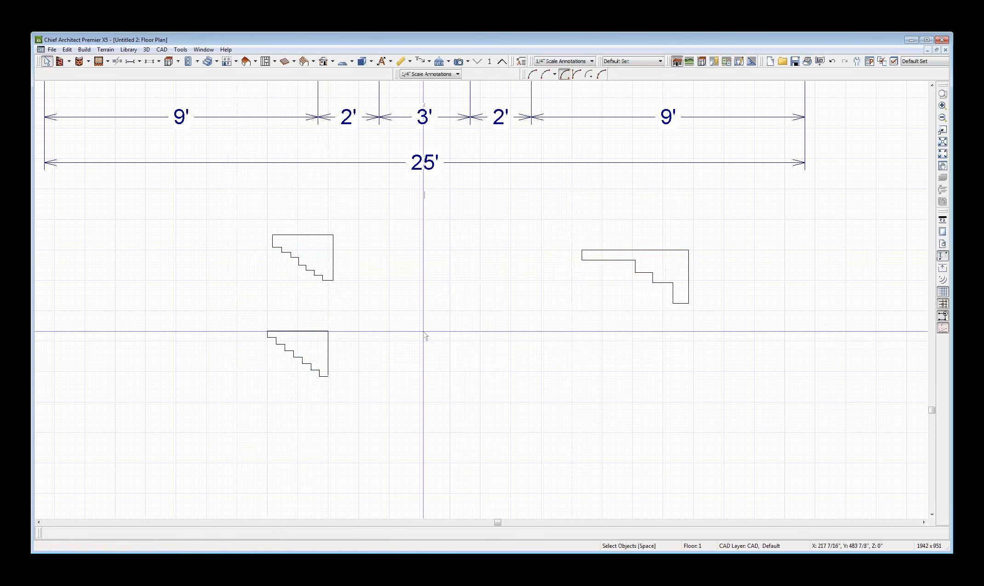
pyautogui.scroll(-2, 364, 349)
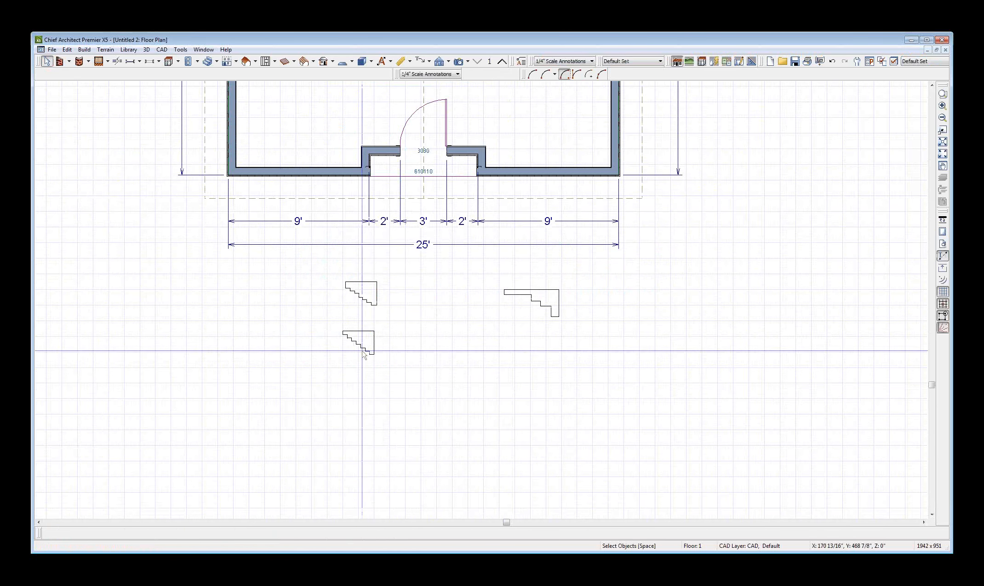
# Step: Copy the stepped CAD block and paste the duplicate to the right of the original
pyautogui.click(367, 351)
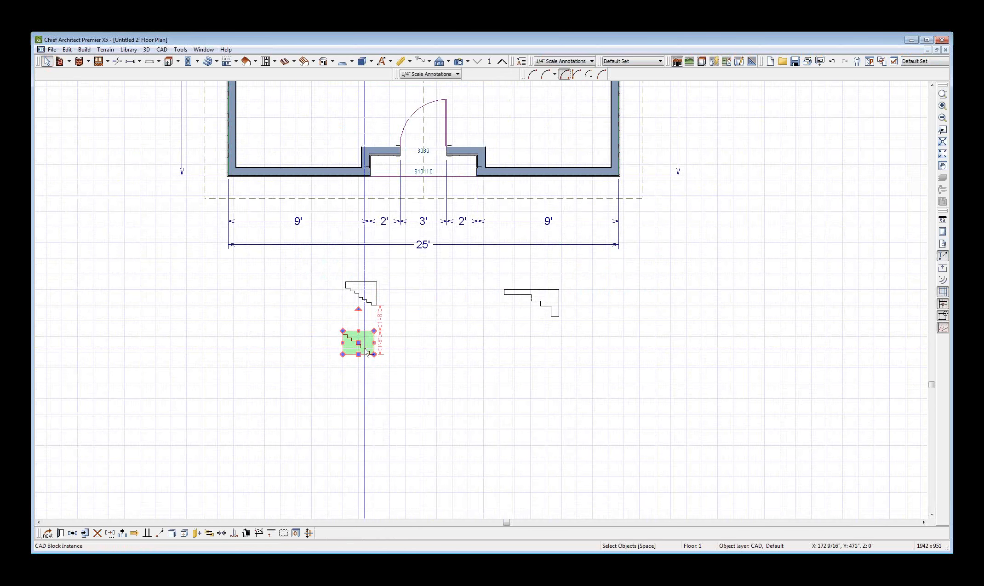
pyautogui.scroll(5, 345, 357)
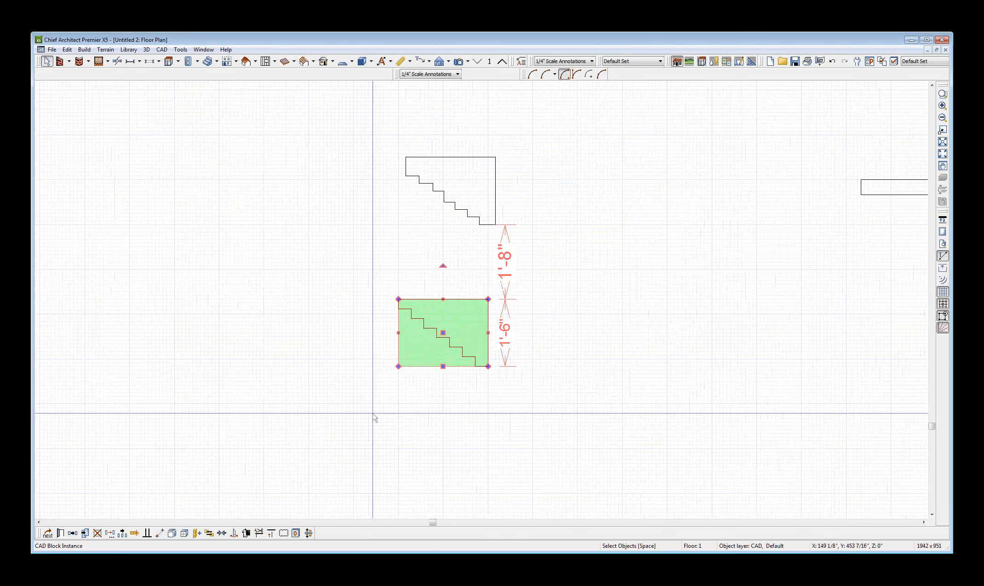
pyautogui.hotkey('ctrl', 'v')
pyautogui.click(631, 309)
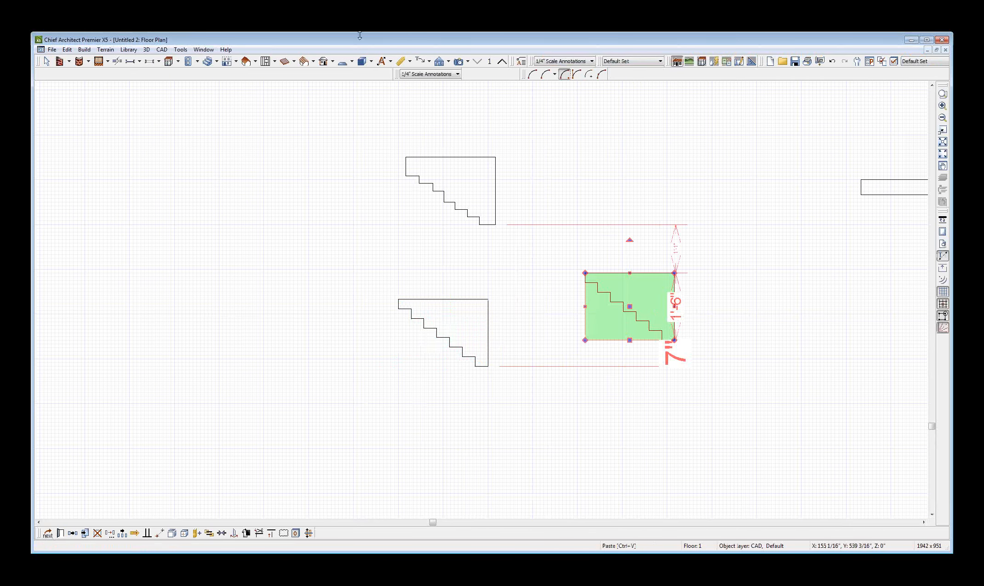
# Step: Reflect the pasted block horizontally about its object center
pyautogui.click(110, 533)
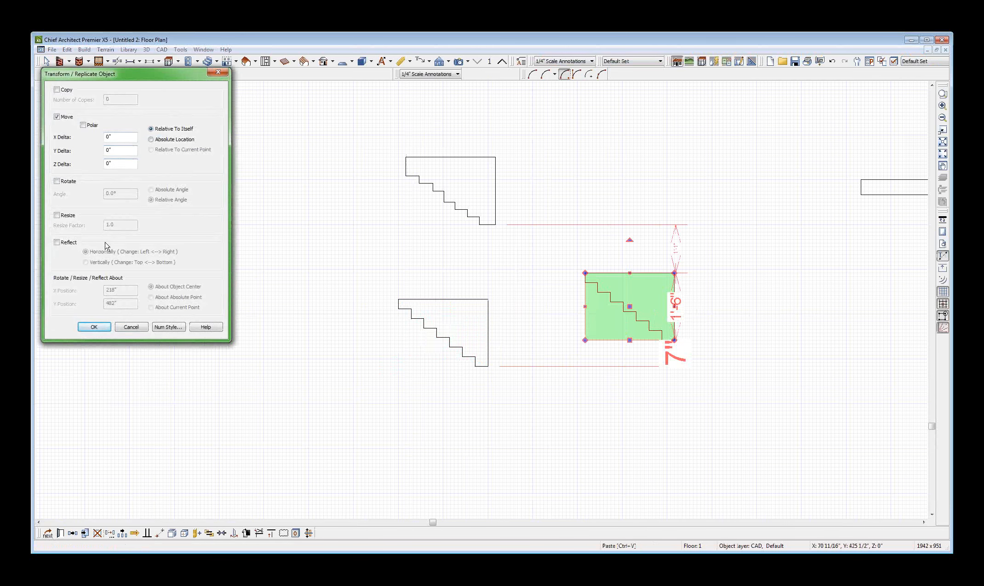
pyautogui.click(73, 243)
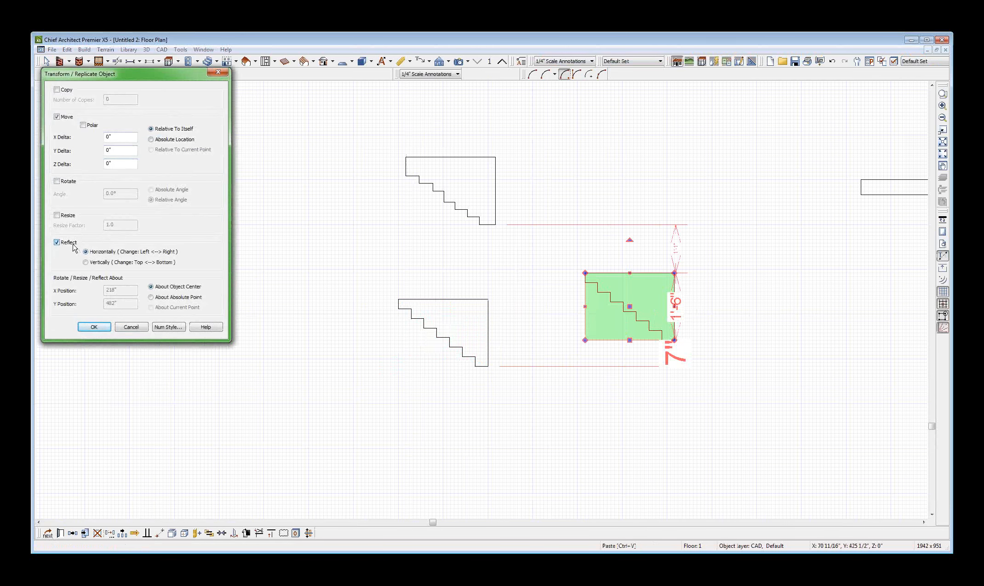
pyautogui.click(94, 327)
pyautogui.click(465, 395)
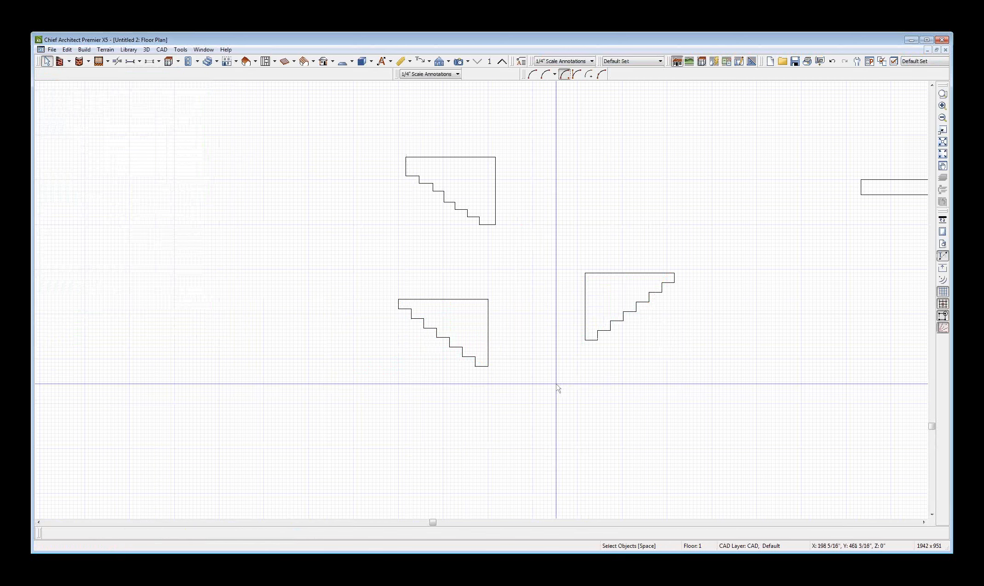
pyautogui.click(611, 328)
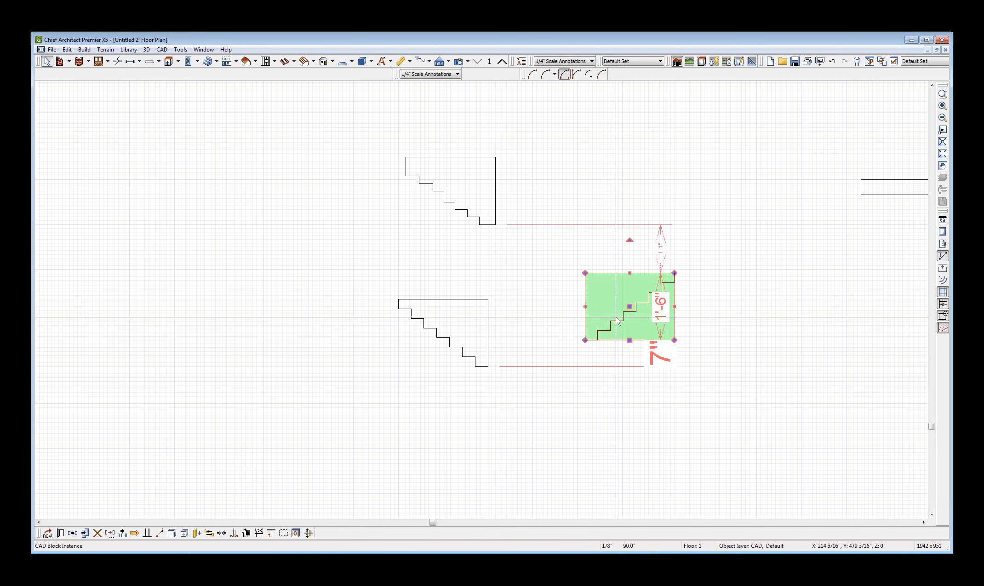
pyautogui.click(481, 323)
pyautogui.click(493, 323)
pyautogui.click(489, 315)
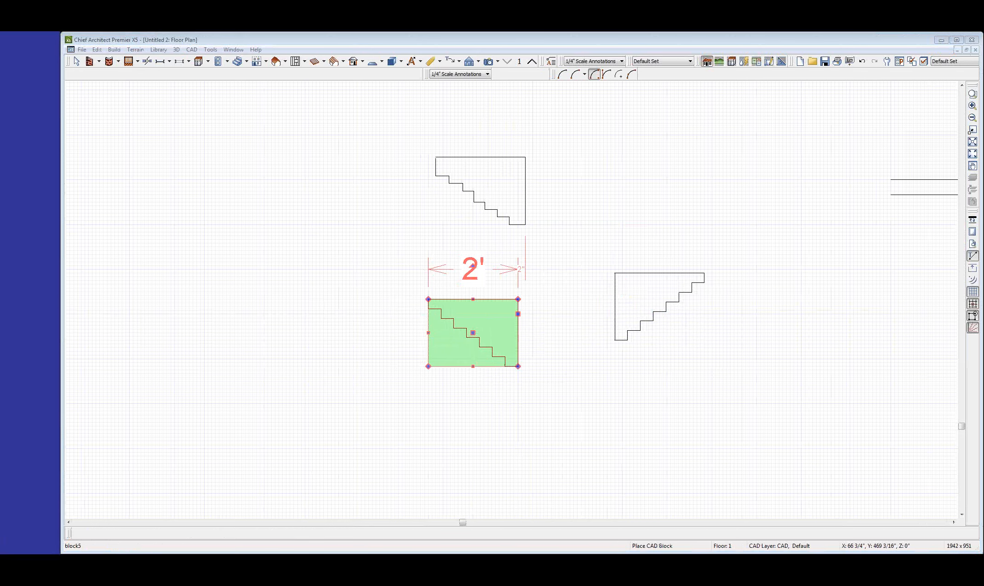
# Step: Place another instance of the stepped CAD block in the empty area left of the existing shapes and delete it
pyautogui.click(473, 332)
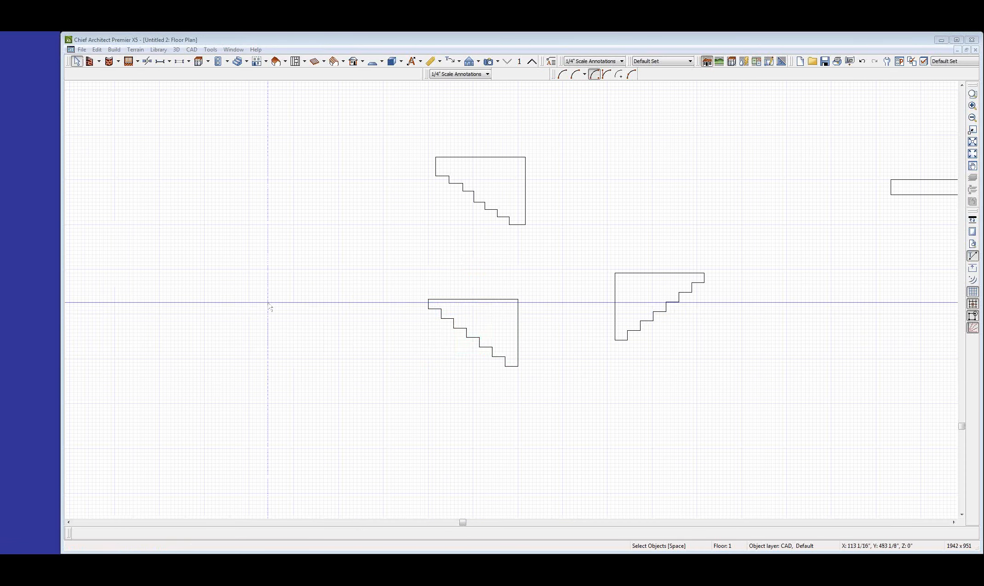
pyautogui.click(616, 334)
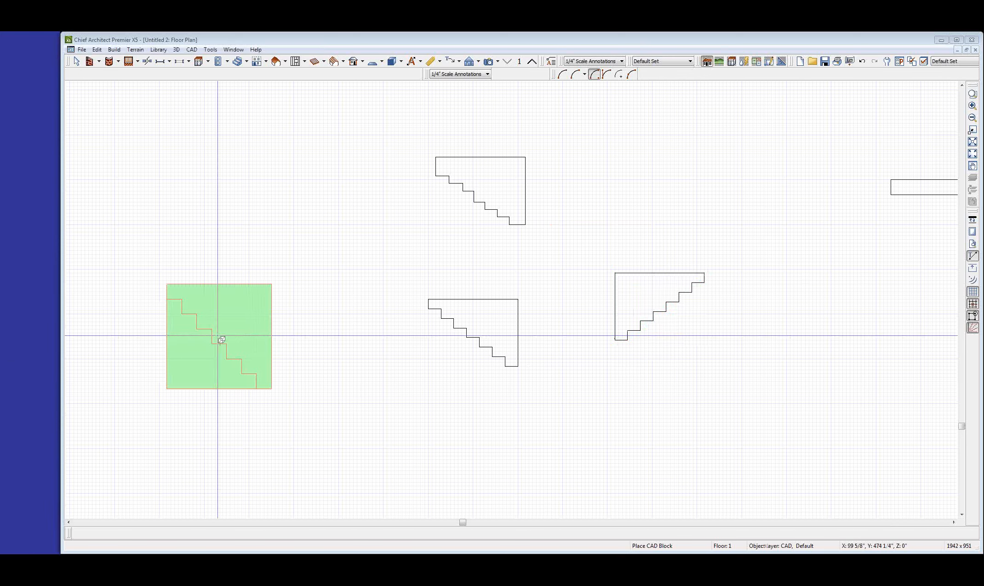
pyautogui.click(217, 336)
pyautogui.press('Delete')
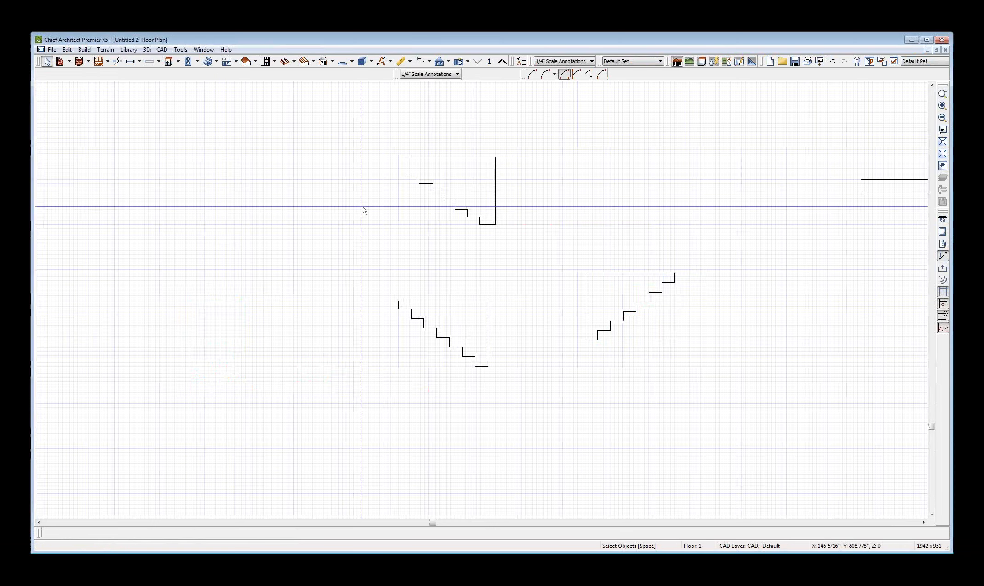
pyautogui.scroll(-5, 362, 221)
pyautogui.scroll(-3, 430, 263)
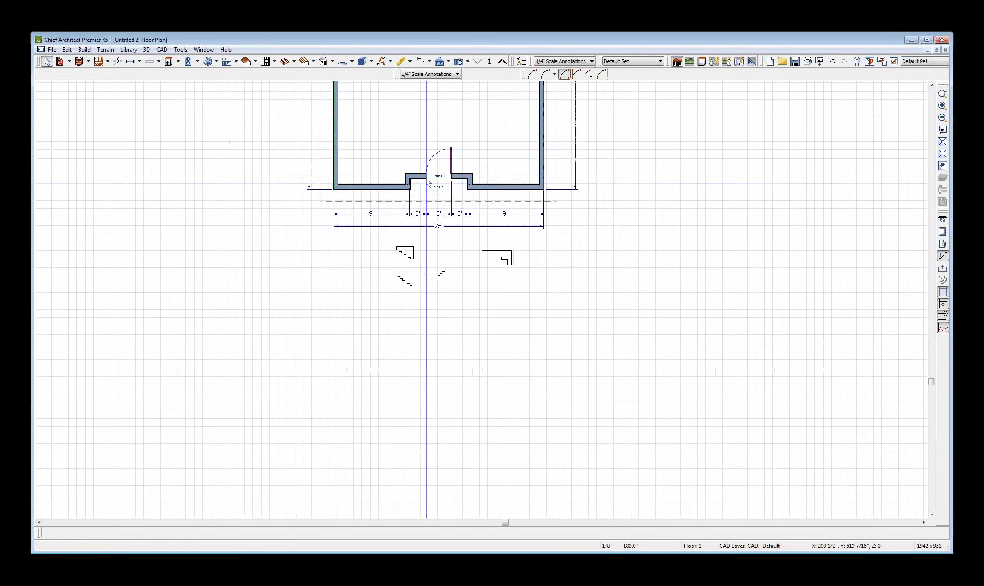
pyautogui.scroll(3, 429, 159)
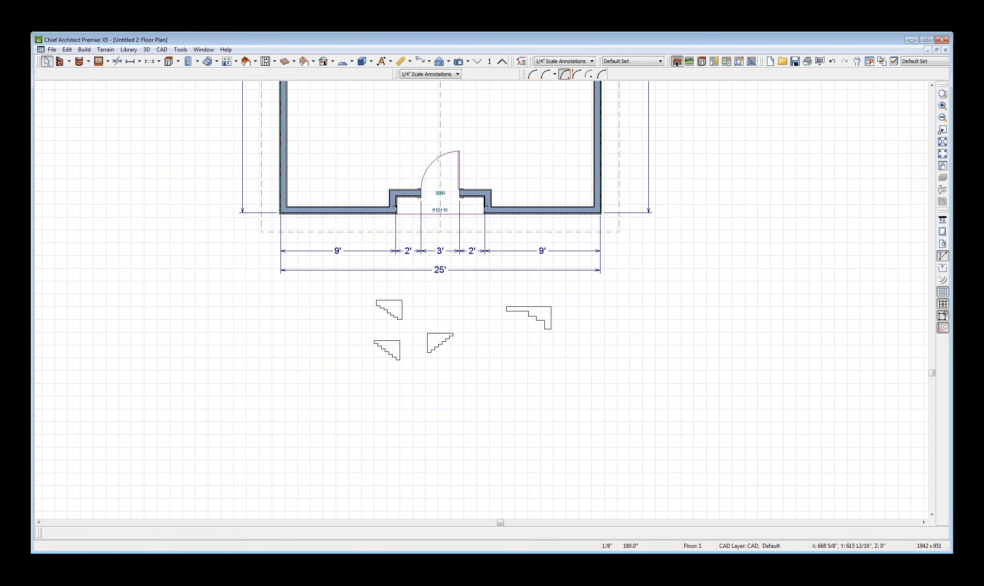